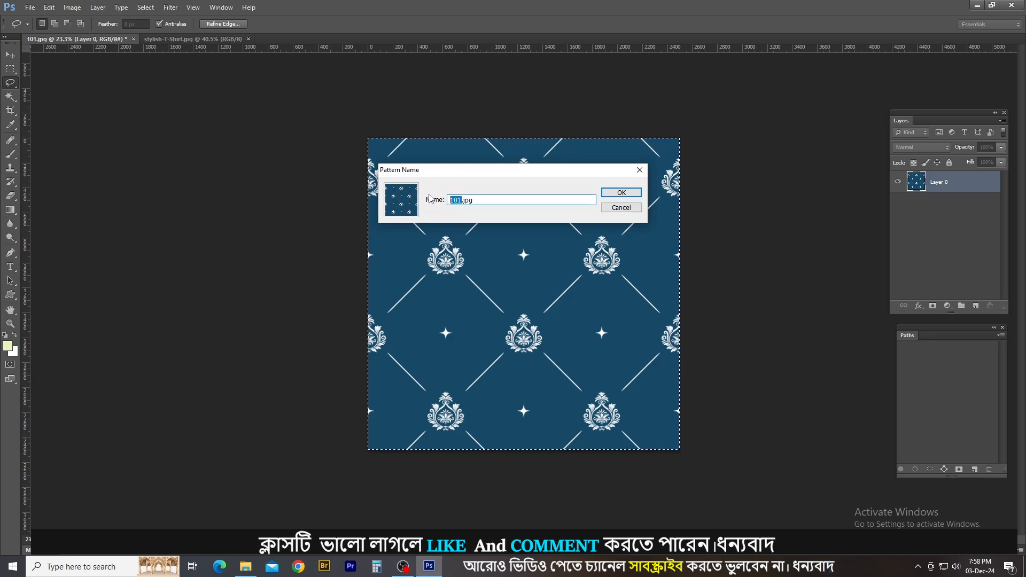
Save the blue damask artwork as a pattern named 101.jpg and clear the selection.
left_click(621, 192)
key("ctrl+d")
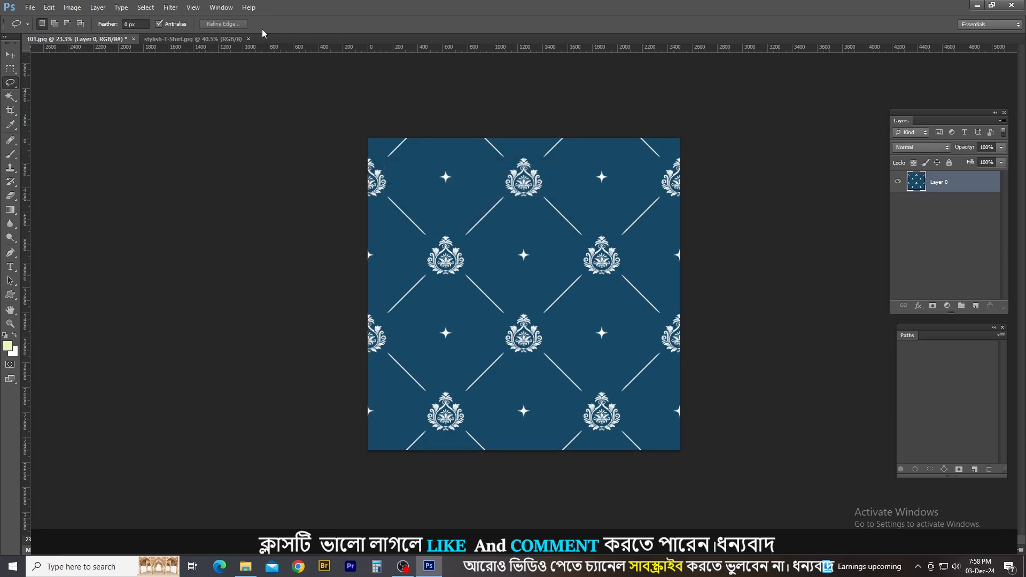
Add a Pattern Fill layer with the damask pattern at 100% scale over the stylish-T-Shirt.jpg photo.
left_click(210, 39)
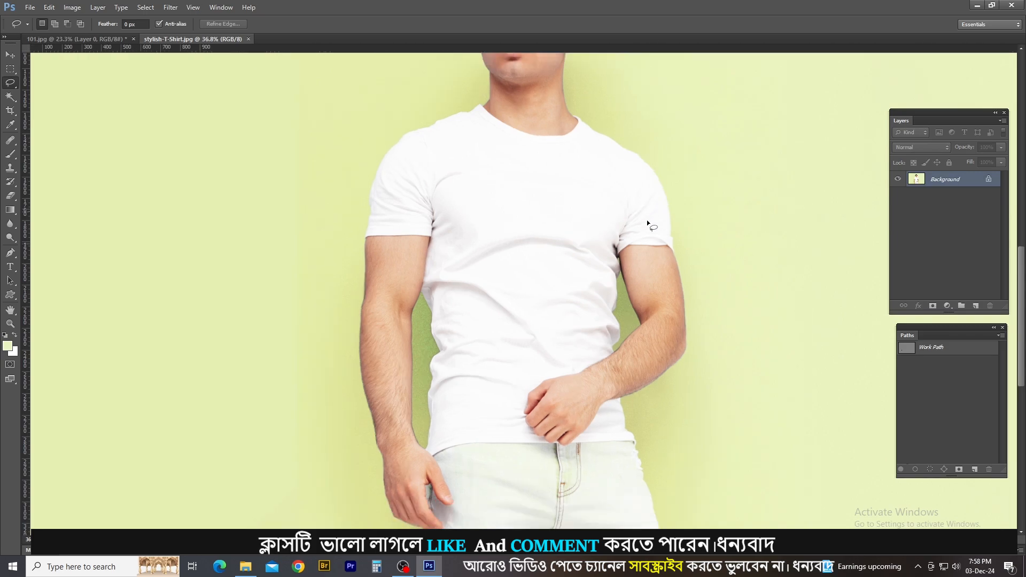
scroll(646, 220, "down", 1)
left_click(947, 306)
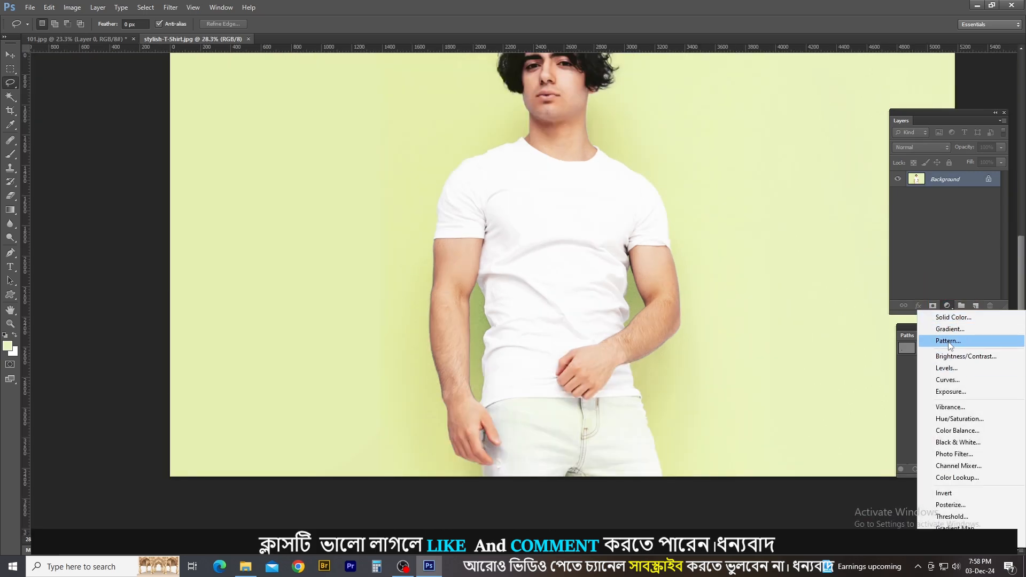
left_click(948, 341)
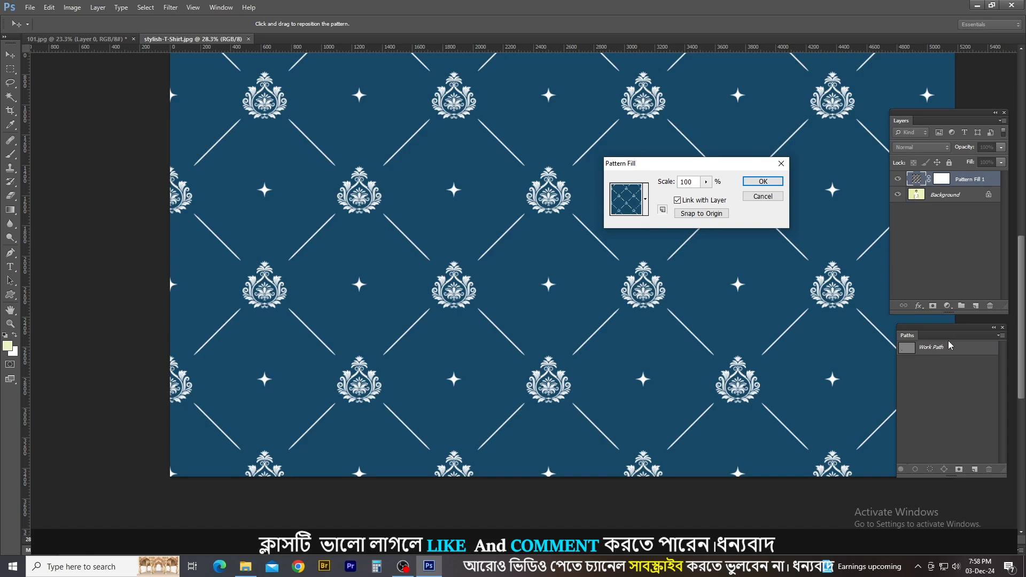
scroll(636, 276, "down", 1)
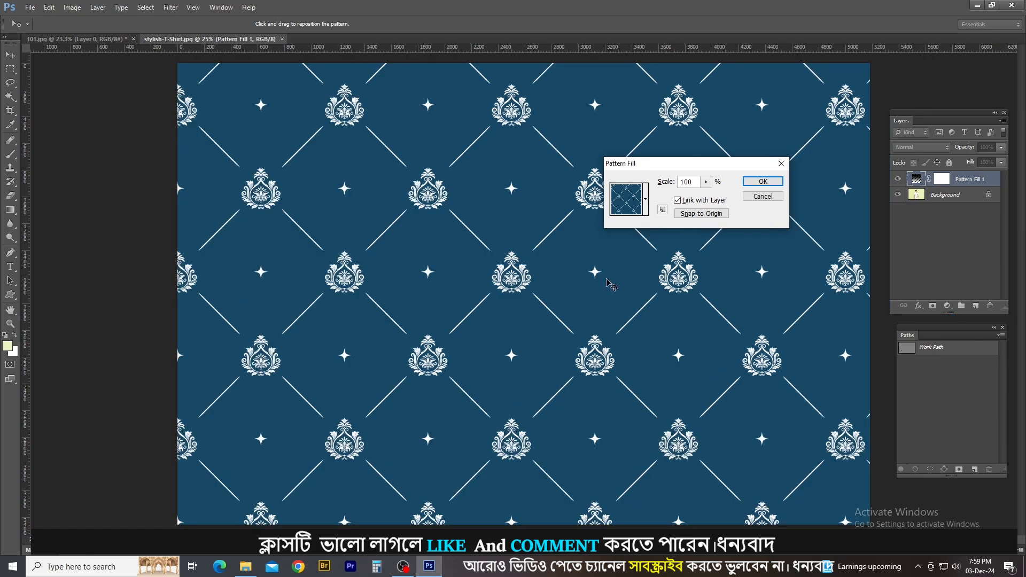
scroll(541, 317, "down", 1)
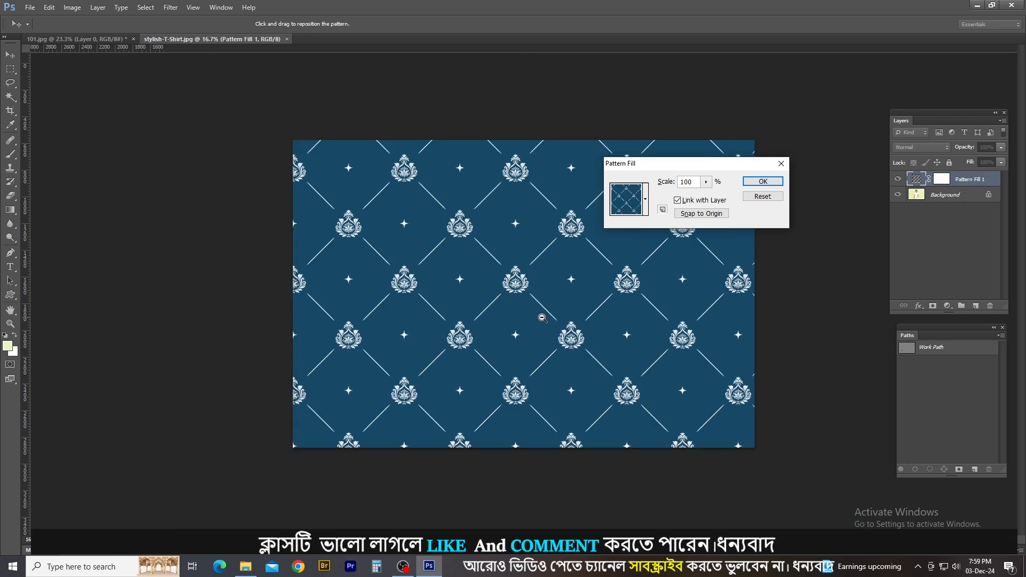
left_click_drag(677, 167, 780, 138)
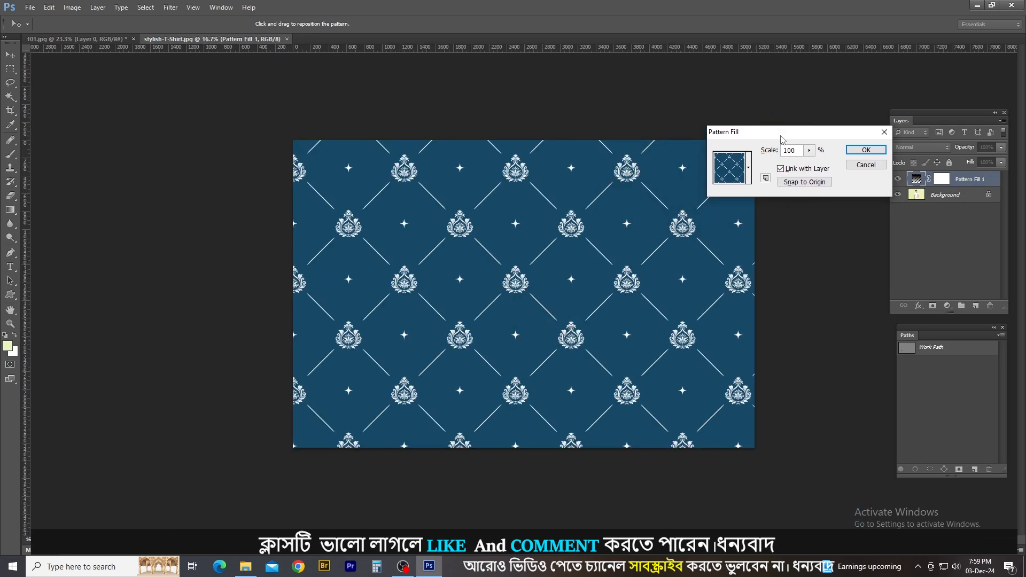
left_click(866, 150)
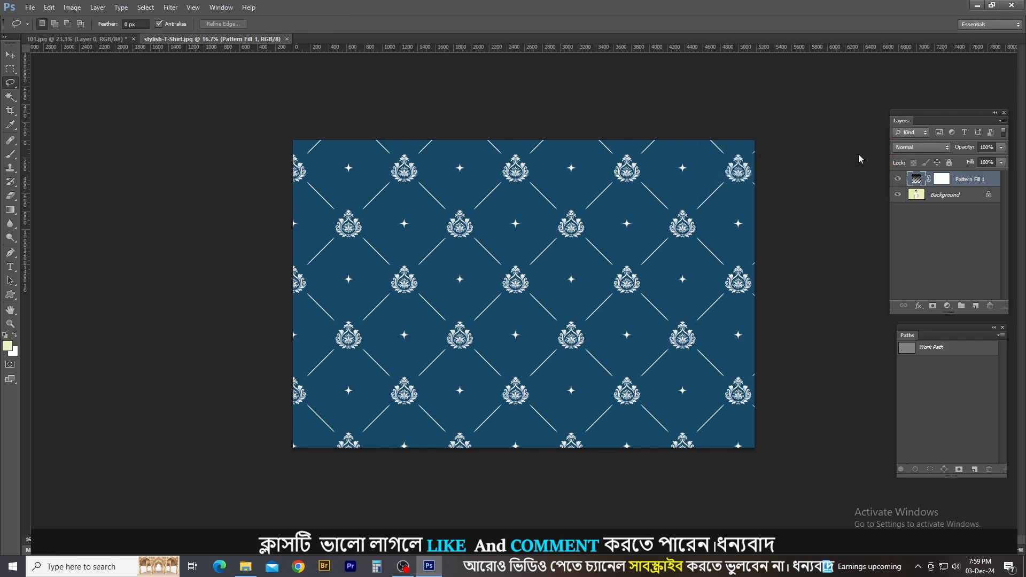
Compare the pattern size with the shirt by lowering the pattern layer's opacity to 48%, and restore it to 100%.
scroll(556, 267, "up", 1)
scroll(559, 268, "up", 1)
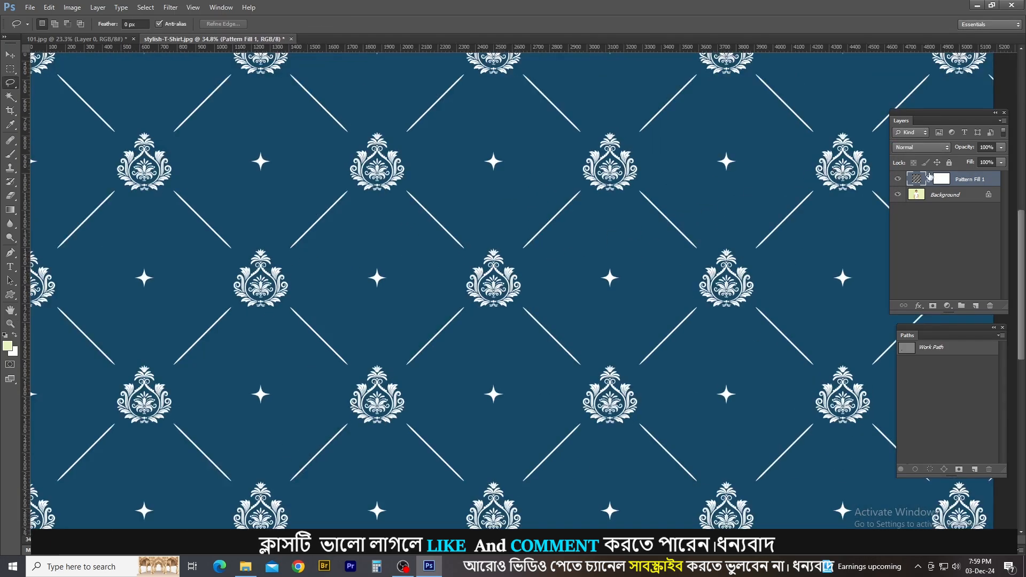
mouse_move(965, 150)
left_mouse_down()
mouse_move(946, 147)
mouse_move(963, 150)
left_mouse_up()
left_click_drag(600, 211, 618, 265)
scroll(614, 267, "down", 4)
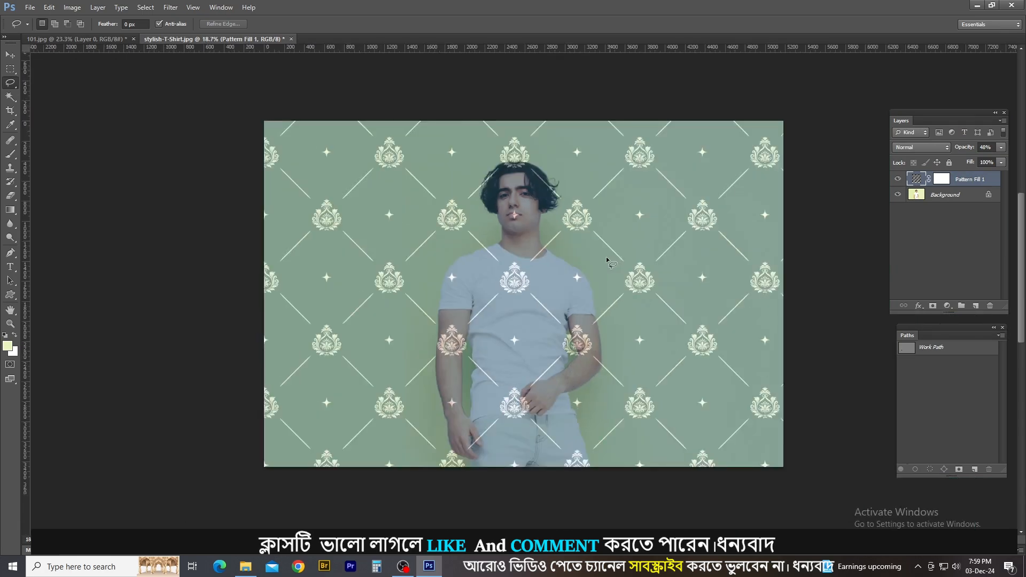
scroll(534, 267, "up", 3)
scroll(506, 264, "up", 3)
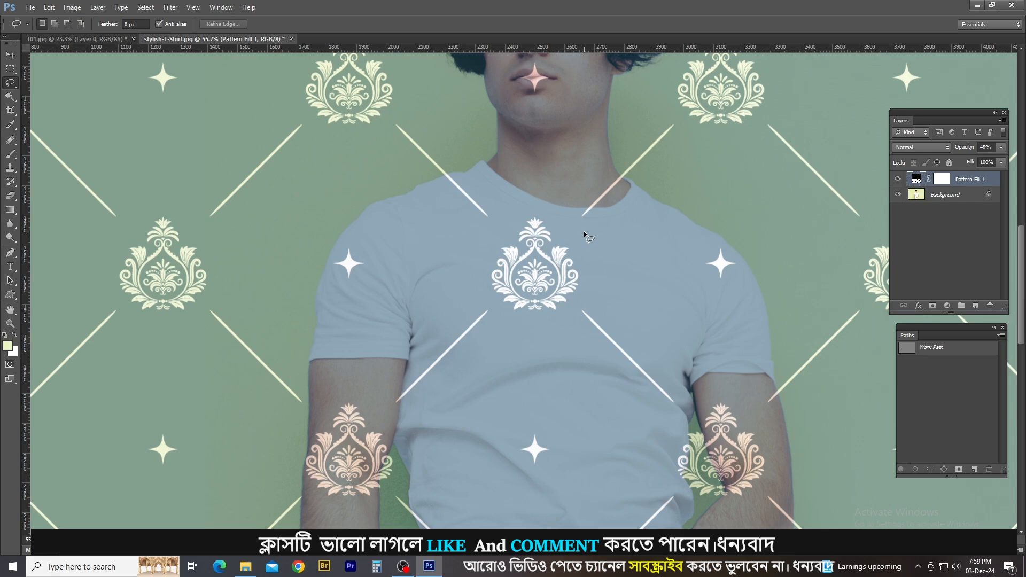
scroll(492, 260, "down", 3)
scroll(537, 328, "down", 1)
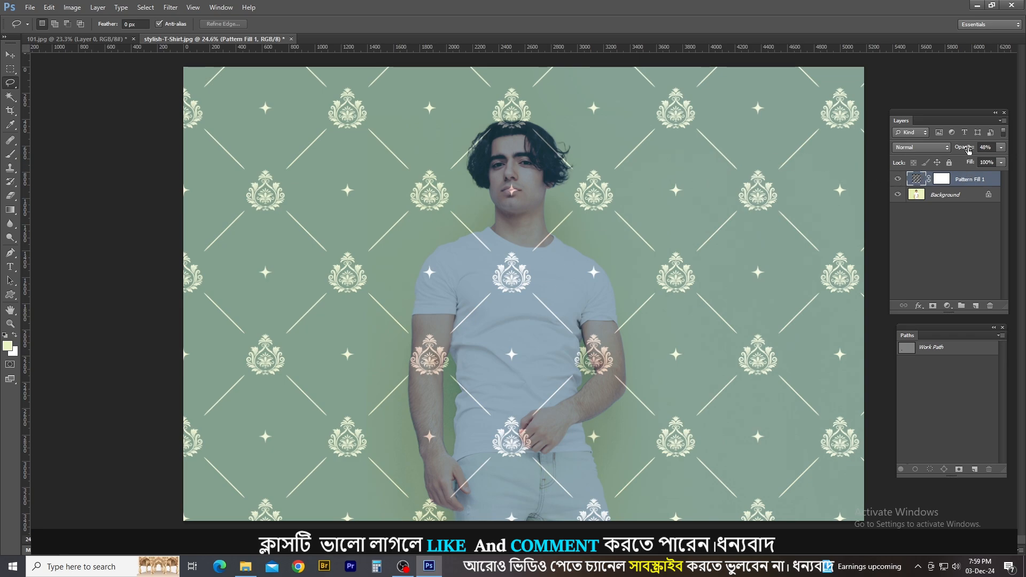
left_click_drag(968, 150, 1022, 136)
Set the pattern fill's scale to 21%.
double_click(916, 180)
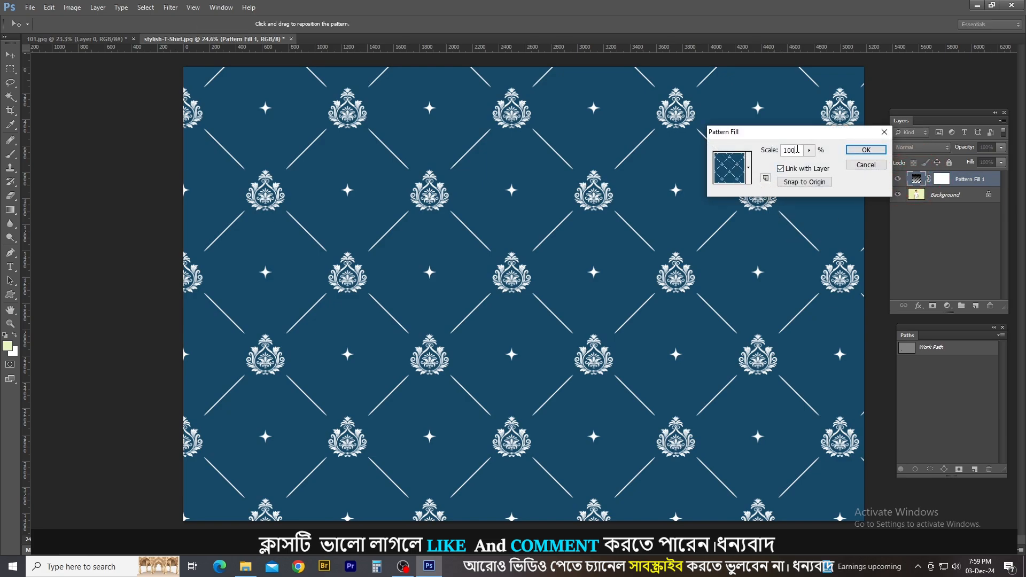
double_click(799, 150)
left_click(772, 149)
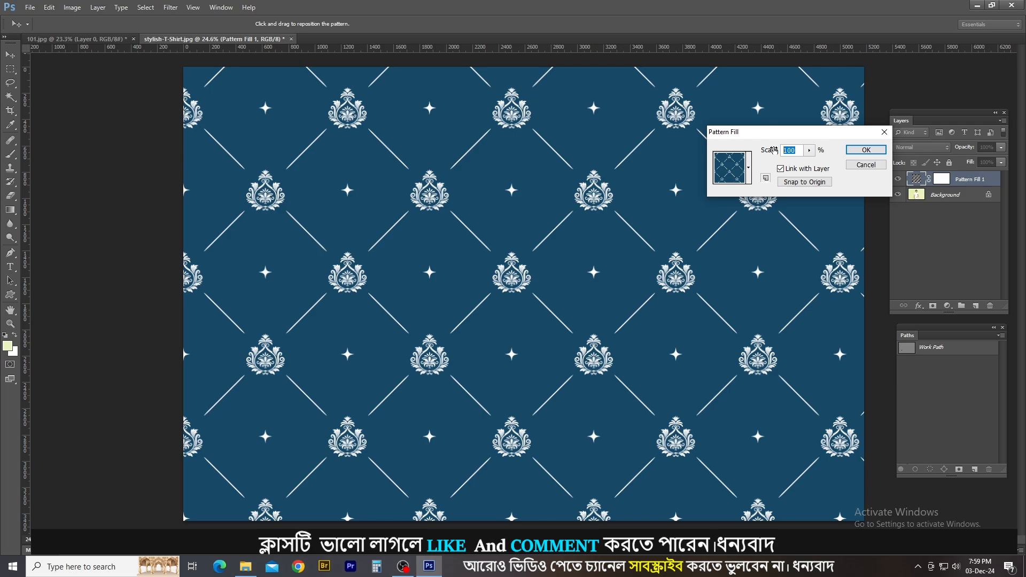
type("50")
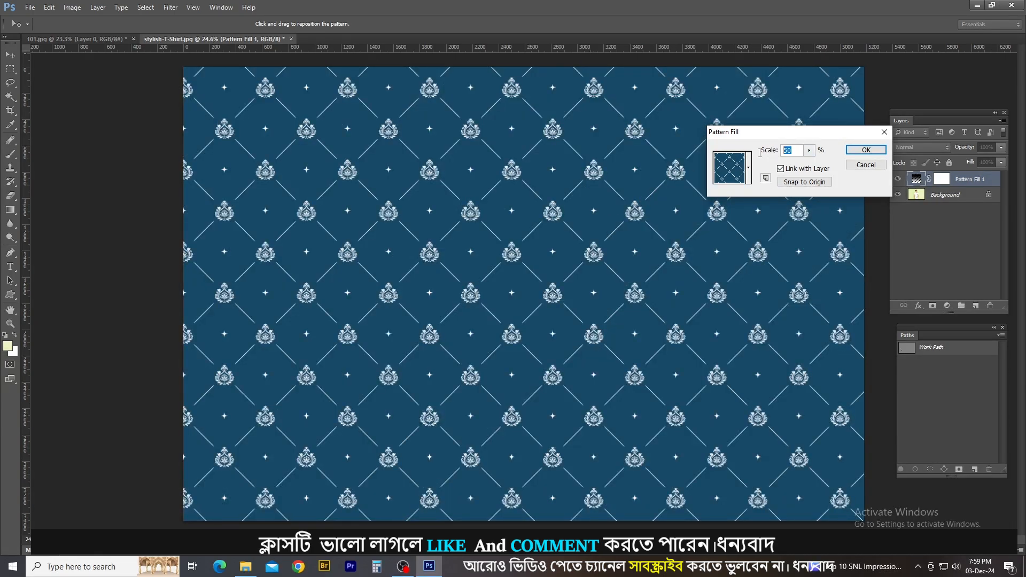
key("super+plus")
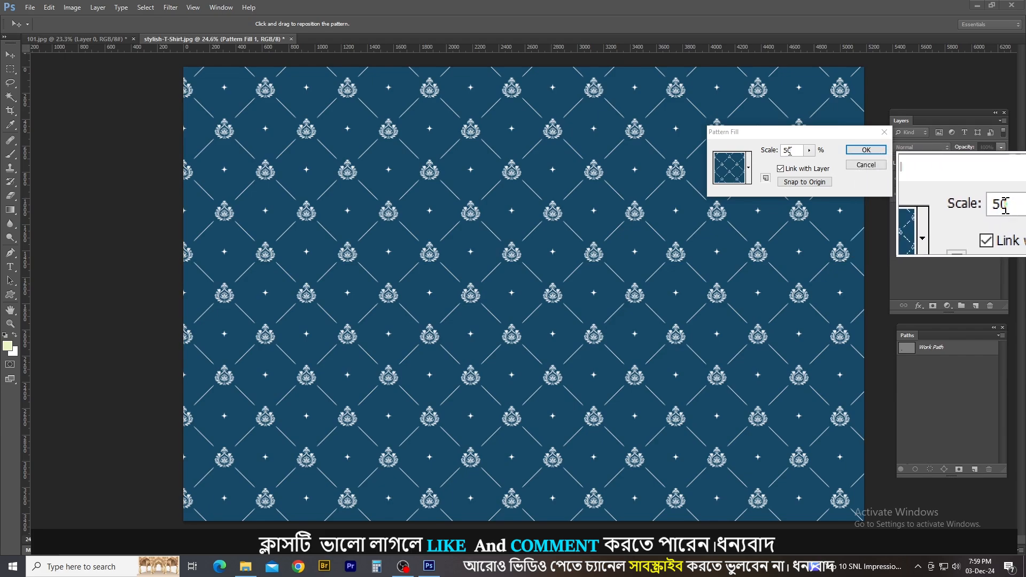
key("super+Escape")
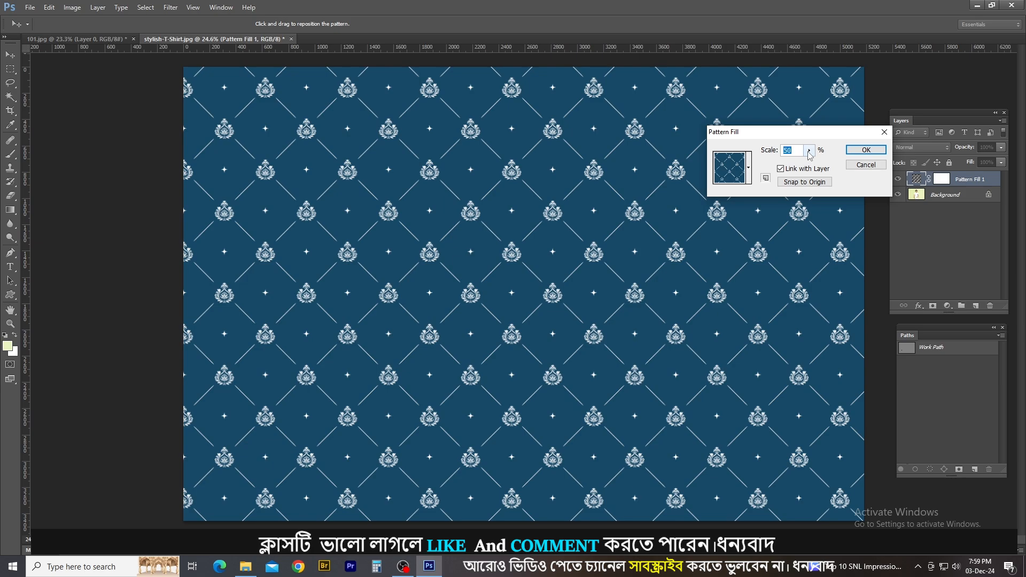
left_click(809, 151)
left_click_drag(807, 164, 808, 166)
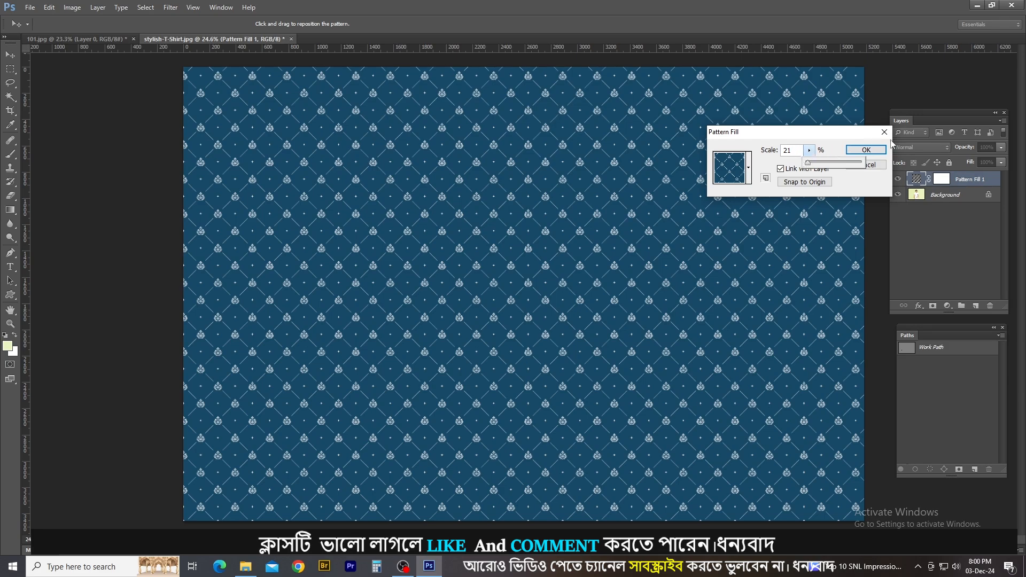
left_click(866, 151)
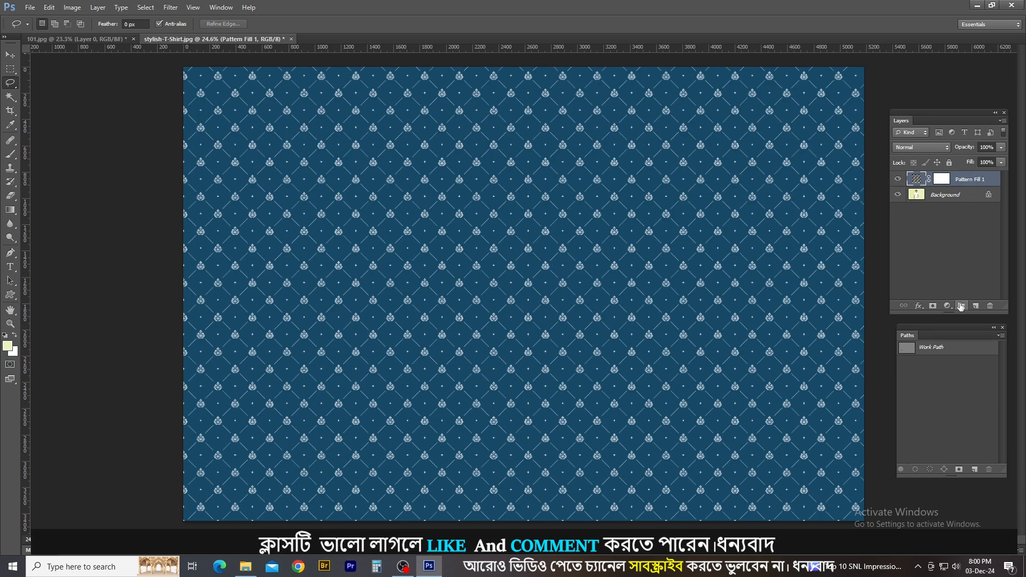
Put the pattern fill layer into a new group and hide the group.
left_click(961, 306)
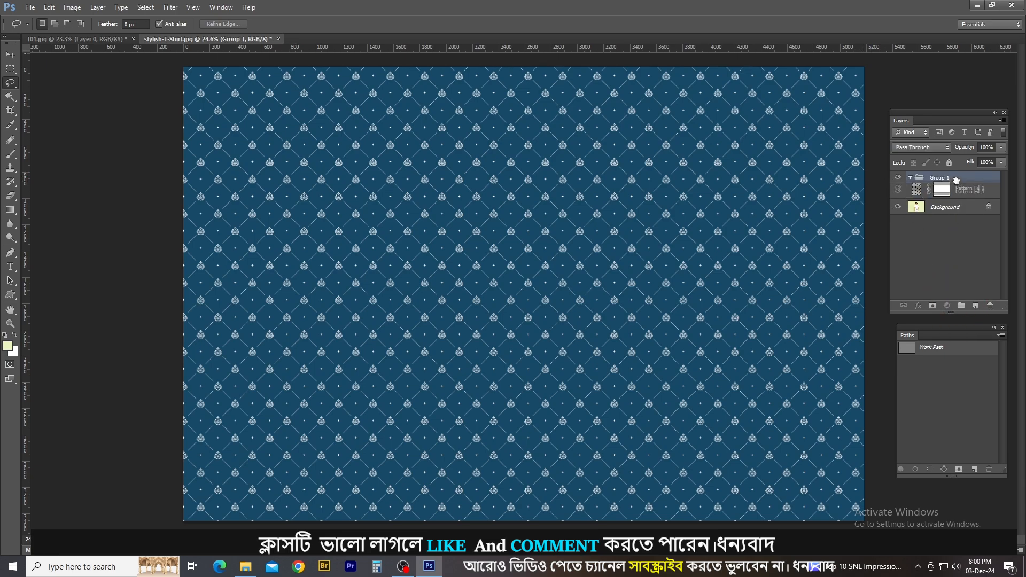
left_click(956, 178)
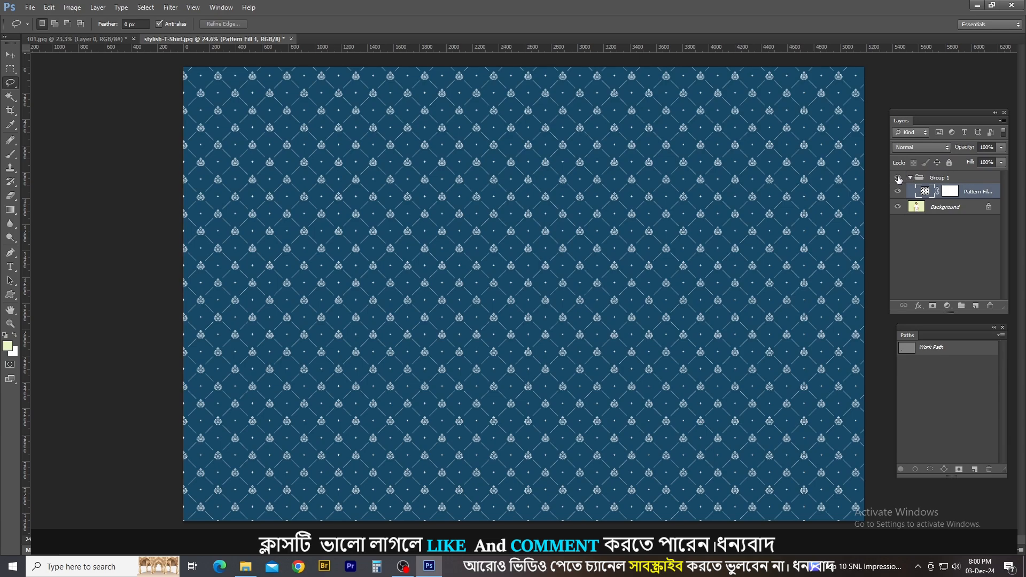
left_click(898, 178)
Select the main body and sleeves of the white T-shirt on the Background layer with the Quick Selection tool.
scroll(514, 307, "up", 4)
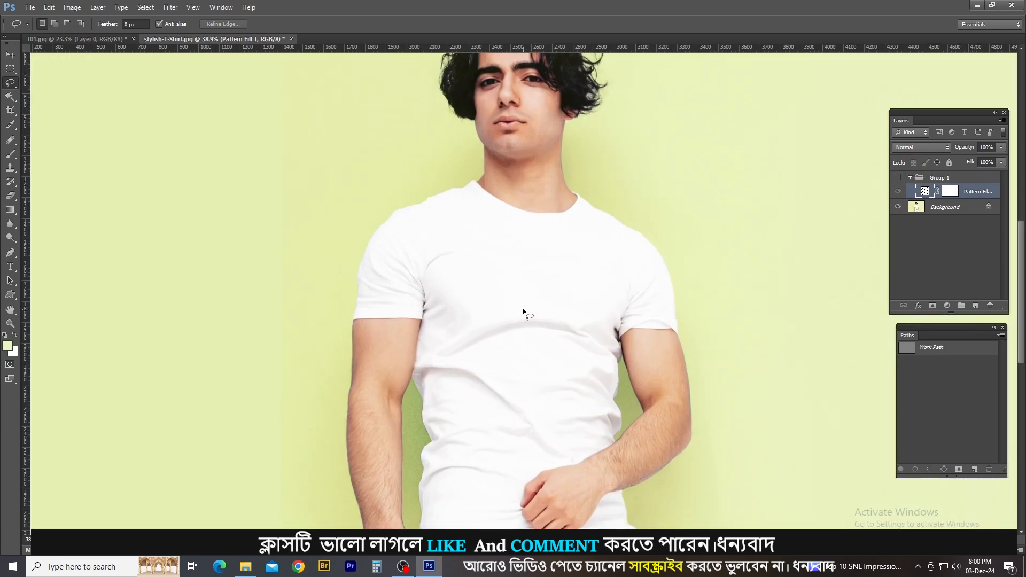
key("w")
scroll(529, 299, "down", 2)
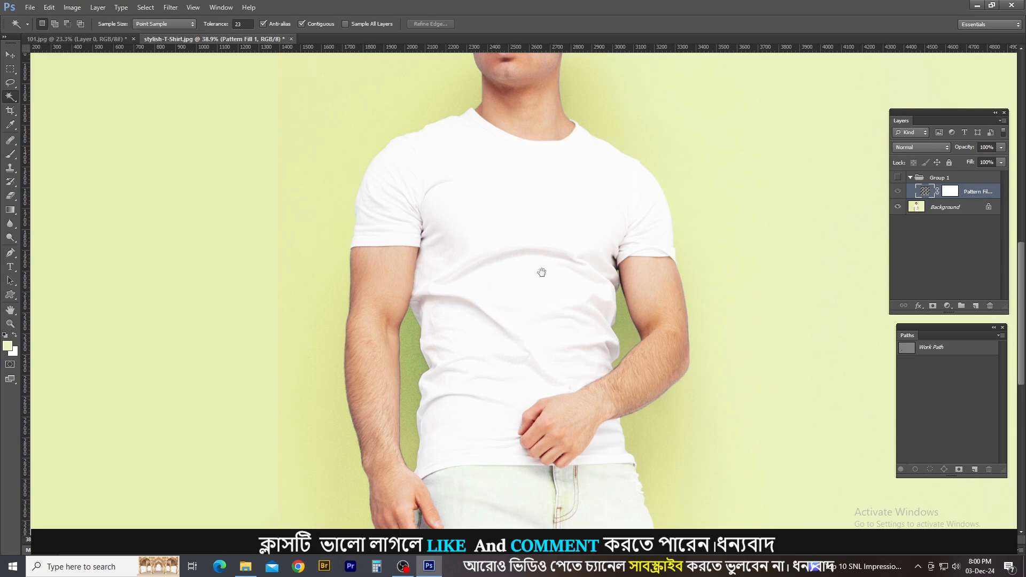
left_click_drag(542, 275, 559, 224)
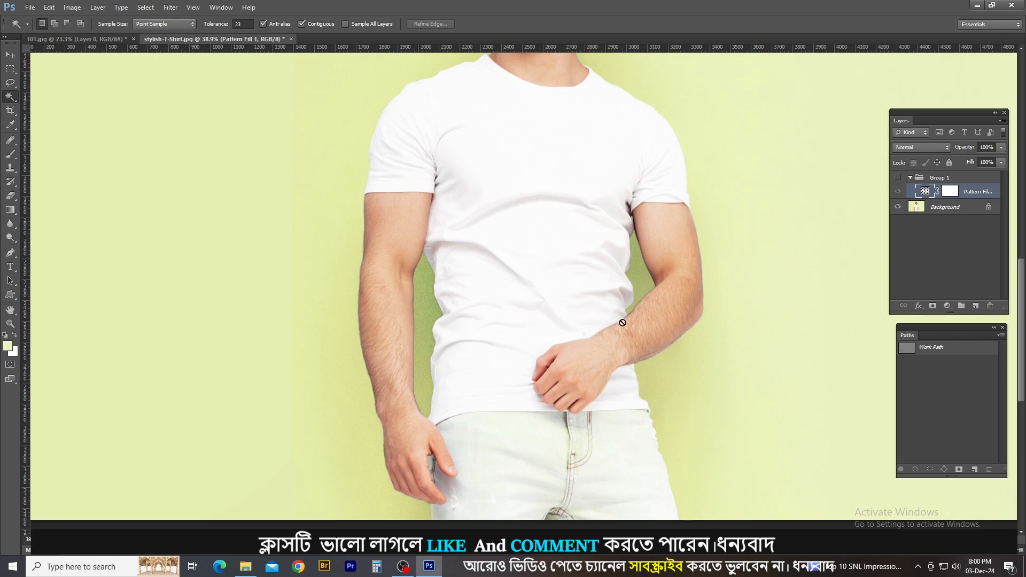
left_click(938, 210)
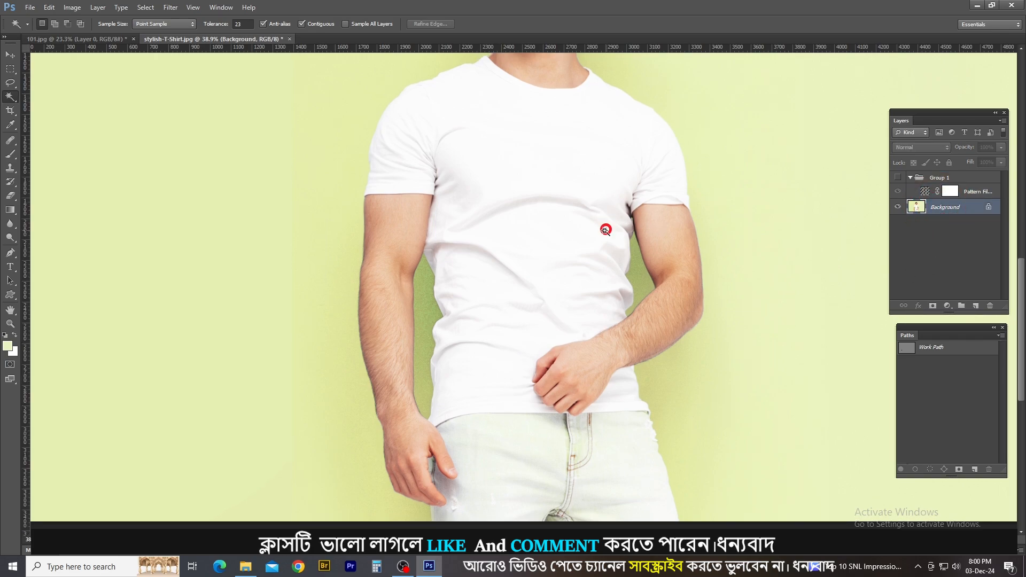
right_click(9, 95)
left_click(51, 97)
key("]")
key("]")
key("]")
key("]")
key("]")
key("]")
key("]")
key("]")
mouse_move(538, 216)
left_mouse_down()
mouse_move(513, 167)
mouse_move(474, 142)
left_mouse_up()
key("[")
key("[")
key("[")
scroll(481, 213, "down", 2)
left_click_drag(488, 233, 531, 279)
scroll(613, 293, "up", 4)
Add the missed part of the shirt's hem, between the front hand and the side seam, to the selection.
right_click(634, 298, "alt")
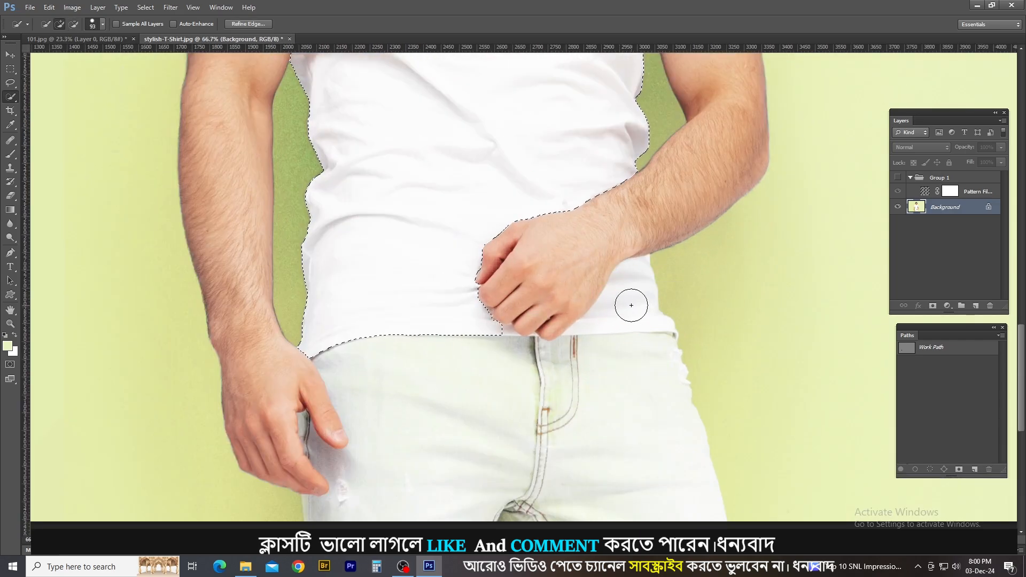
left_click(631, 305)
right_click(620, 288, "alt")
mouse_move(615, 300)
left_mouse_down()
mouse_move(624, 292)
mouse_move(616, 297)
mouse_move(637, 305)
left_mouse_up()
right_click(636, 292, "alt")
Trace the missed outer corner of the sleeve cuff with the Pen tool and add the path to the shirt selection.
key("p")
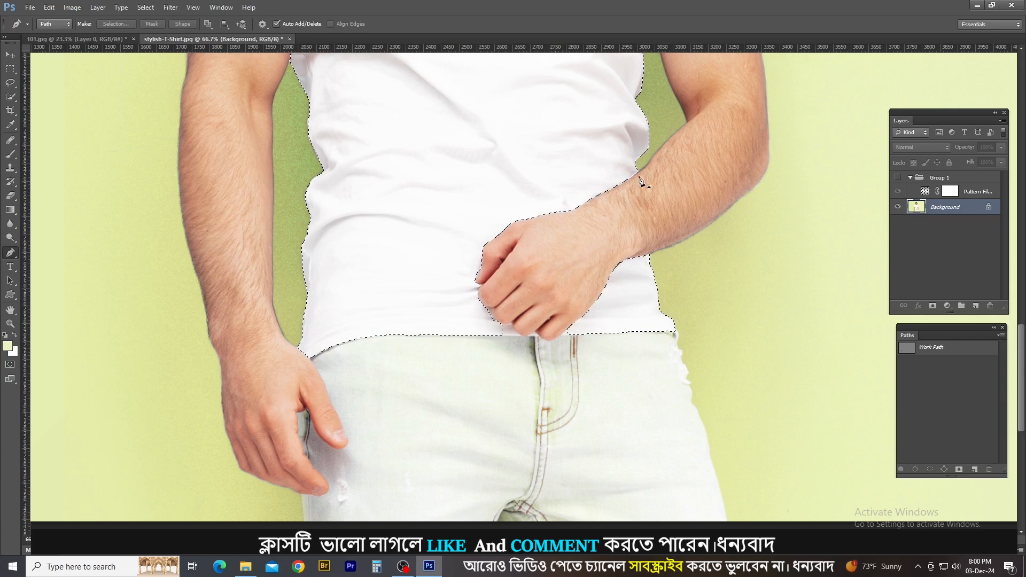
left_click_drag(632, 114, 644, 279)
left_click_drag(608, 187, 617, 311)
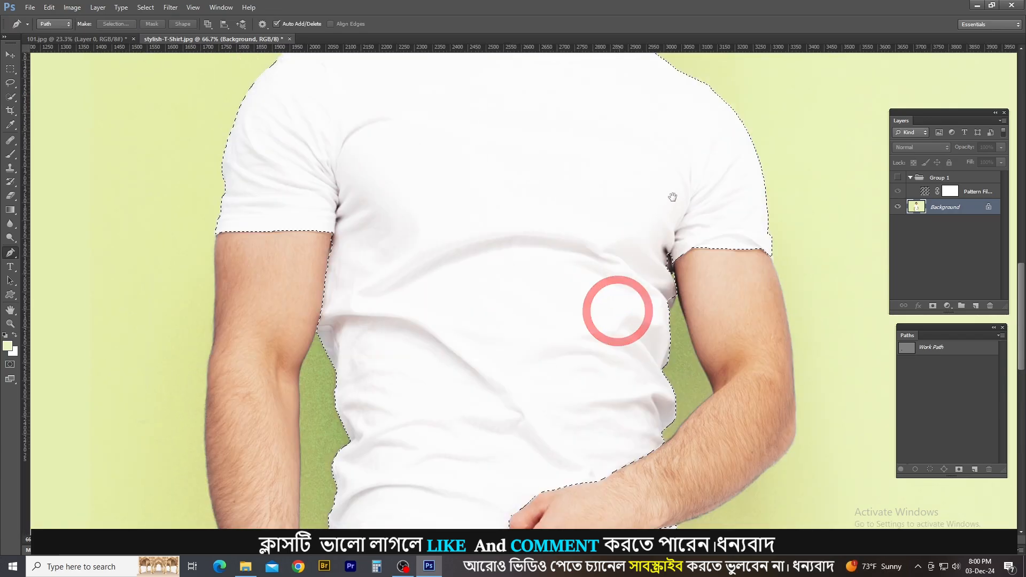
scroll(768, 310, "up", 5)
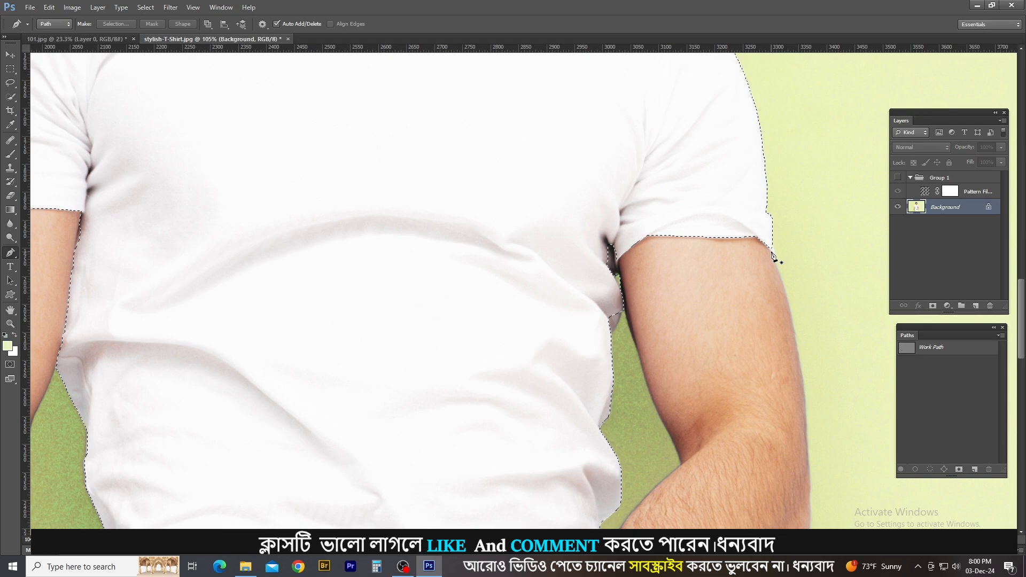
scroll(774, 257, "up", 4)
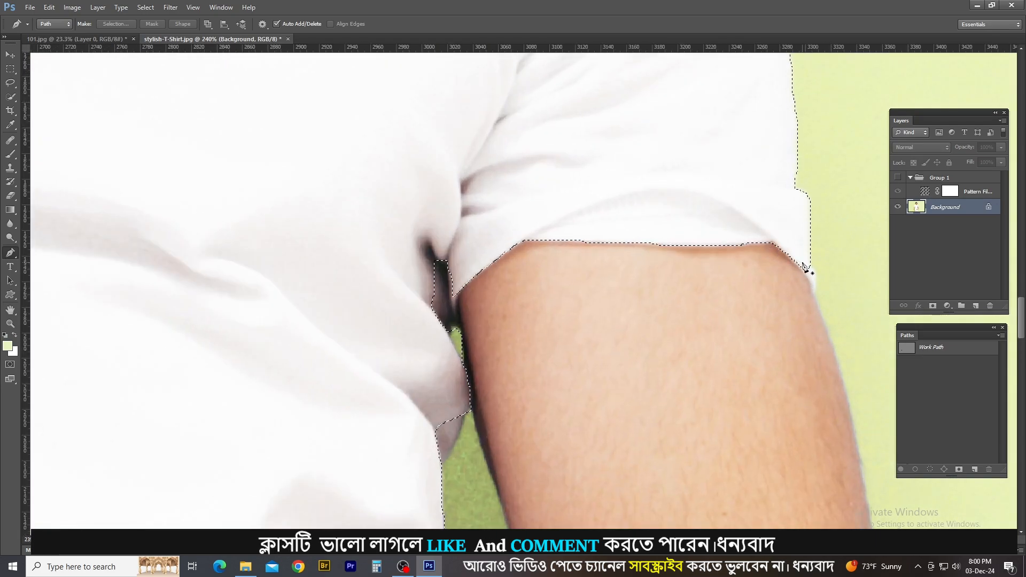
scroll(804, 267, "up", 1)
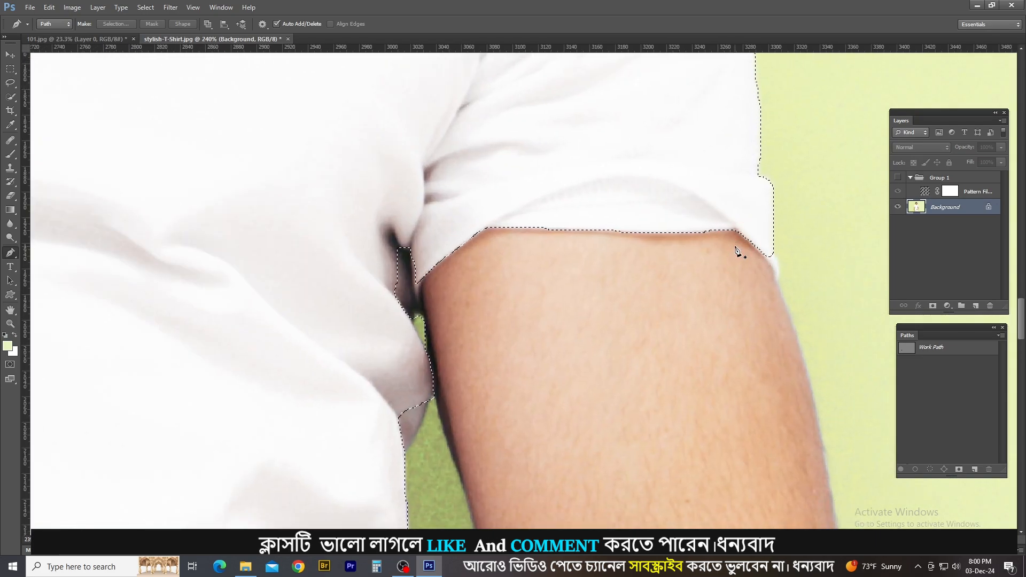
scroll(748, 247, "down", 1)
scroll(761, 235, "up", 1)
left_click(759, 235)
left_click(766, 287)
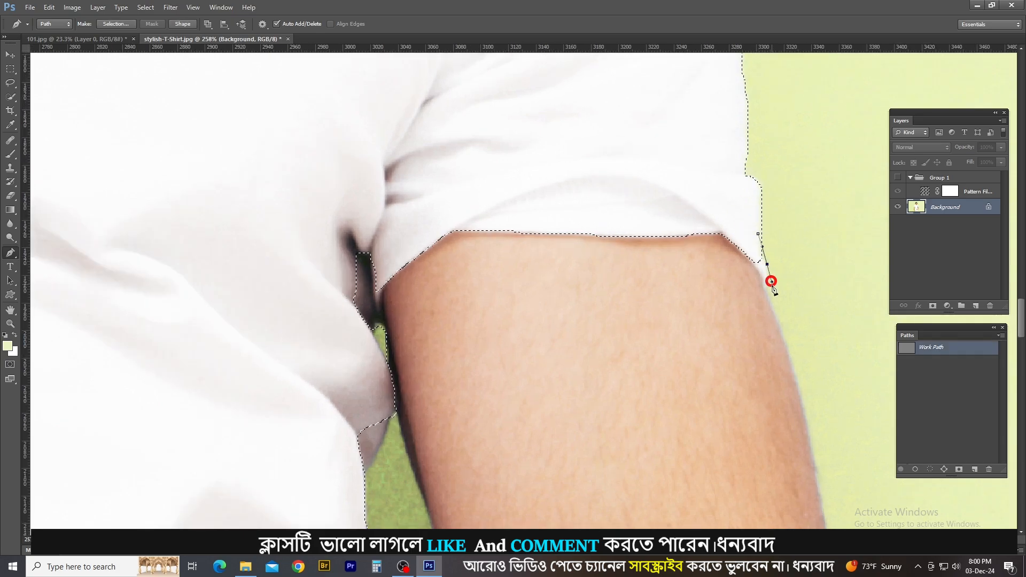
left_click(725, 236)
left_click(676, 205)
left_click(748, 216)
left_click(758, 235)
left_click(911, 350, "ctrl+alt")
key("ctrl+z")
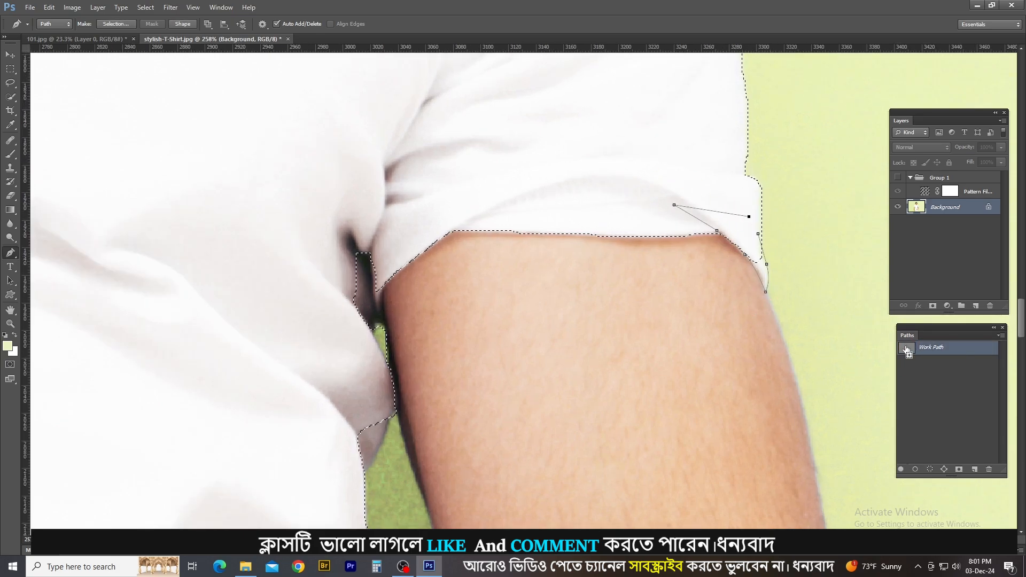
left_click(908, 351, "ctrl+shift")
Trace the dark underarm fold with the Pen tool, add it to the shirt selection and tidy its edge with the Lasso.
left_click_drag(382, 291, 524, 148)
left_click(528, 142)
left_click(526, 178)
left_click(516, 187)
left_click(513, 203)
left_click_drag(461, 121, 465, 105)
left_click(507, 88)
left_click(528, 142)
left_click(937, 349, "ctrl+shift")
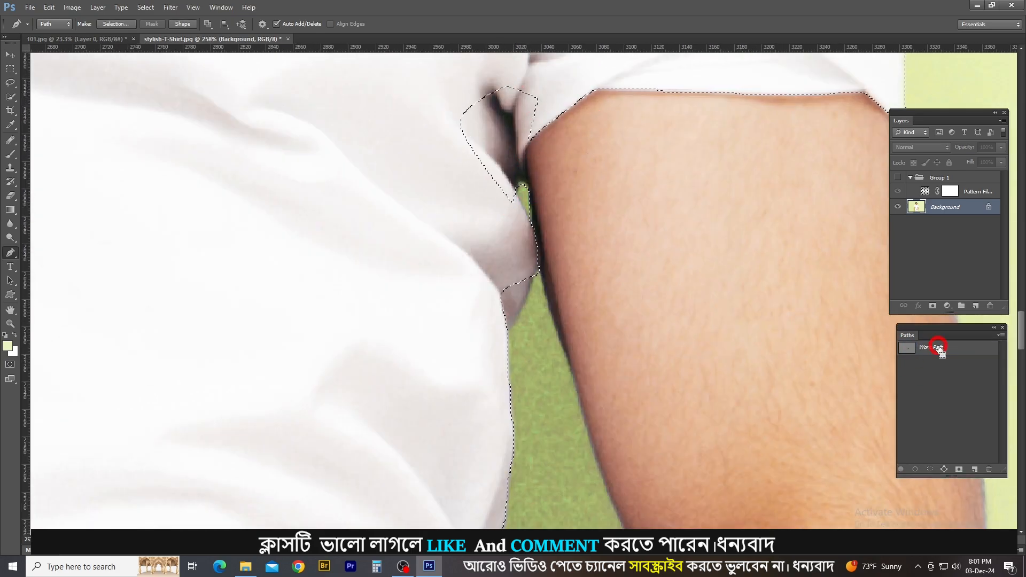
key("l")
mouse_move(518, 187)
left_mouse_down()
mouse_move(529, 216)
mouse_move(524, 181)
left_mouse_up()
Trace the missed shirt fold below the underarm, beside the green gap, with the Pen tool and add it to the selection.
left_click_drag(542, 275, 548, 229)
key("p")
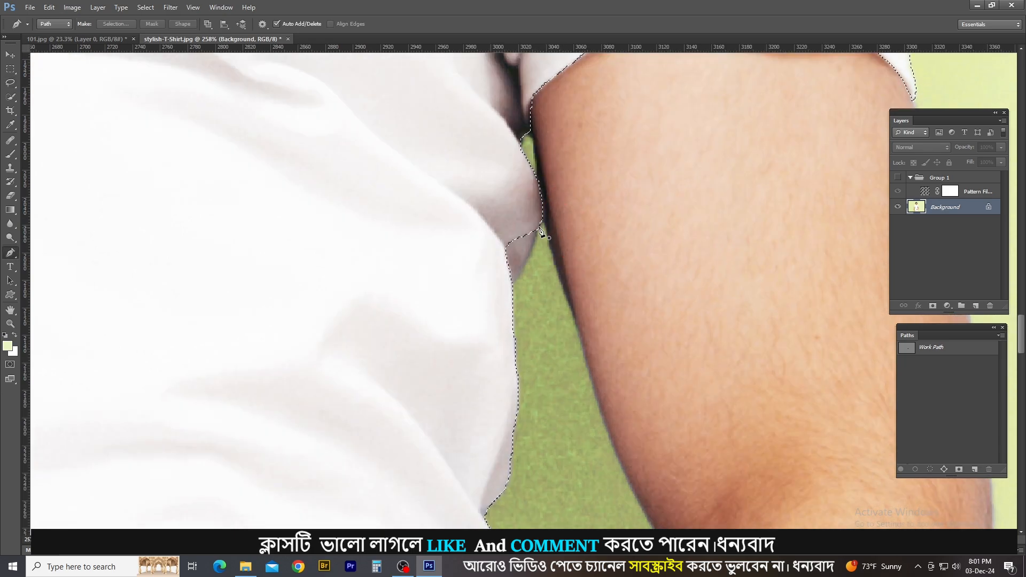
left_click(542, 222)
left_click(526, 259)
left_click(504, 296)
left_click_drag(487, 239, 490, 231)
left_click(520, 203)
left_click(908, 351, "ctrl+alt")
key("ctrl+z")
left_click(908, 351, "ctrl+shift")
Trace the shirt edge around the front hand's fingers down to the hem with the Pen tool and add it to the selection.
scroll(642, 427, "down", 5)
left_click_drag(604, 480, 643, 313)
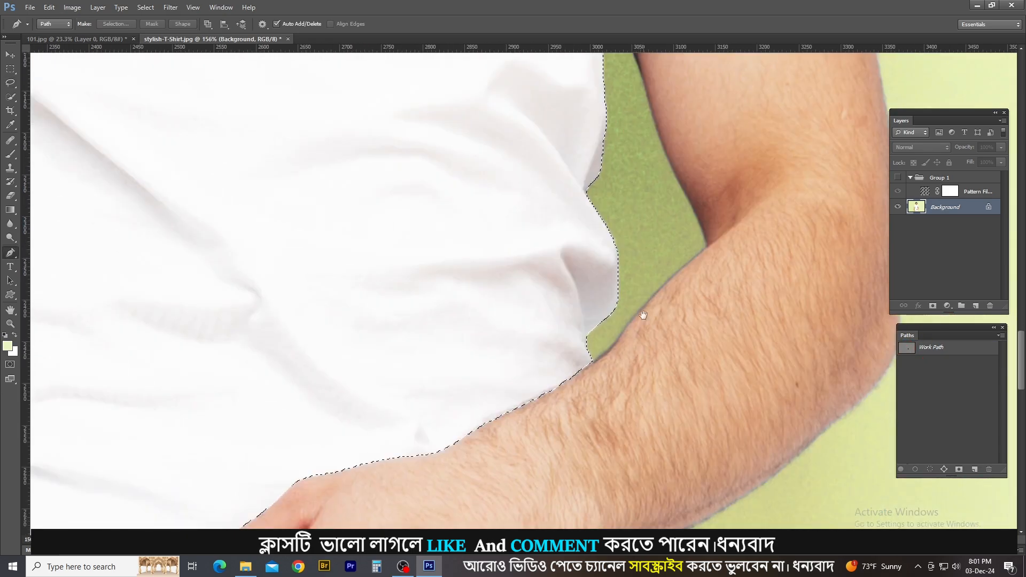
left_click_drag(374, 481, 486, 299)
scroll(486, 299, "up", 4)
left_click_drag(411, 264, 414, 274)
left_click_drag(436, 275, 442, 273)
left_click_drag(424, 320, 431, 337)
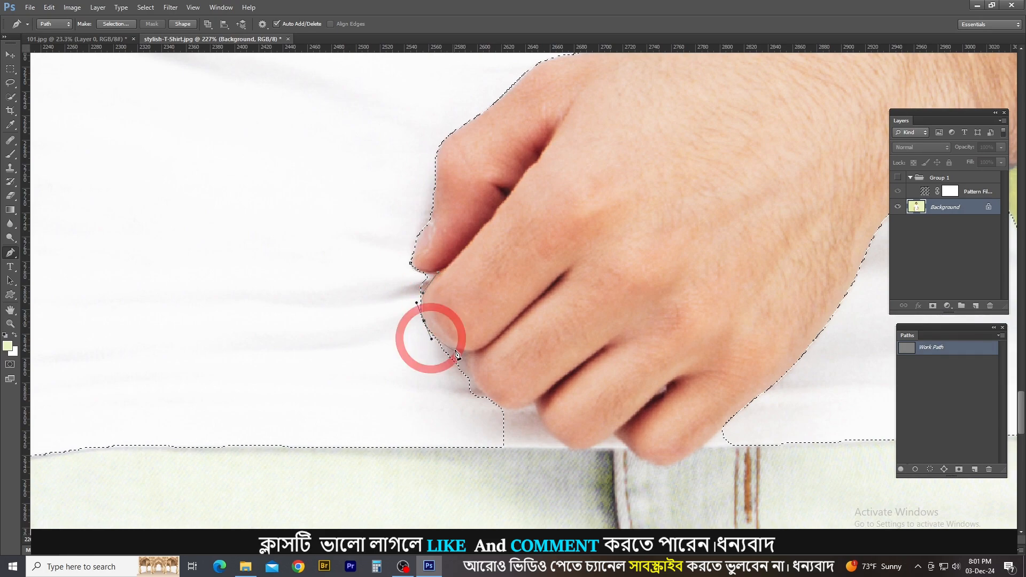
left_click(456, 350)
left_click(466, 353)
left_click_drag(483, 389, 493, 405)
left_click(522, 408)
left_click(535, 404)
left_click_drag(549, 430, 556, 440)
left_click(566, 448)
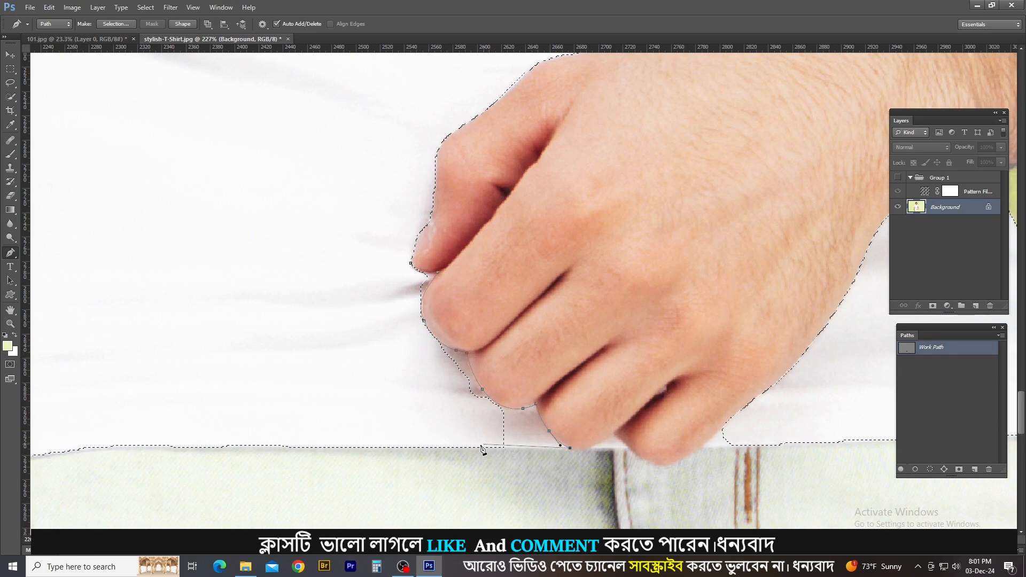
left_click_drag(477, 446, 456, 415)
left_click(357, 269)
left_click(411, 263)
left_click(932, 350, "ctrl+alt")
left_click(932, 350, "ctrl+shift")
Trace the missed hem corner between the little finger and the side of the shirt and add it to the selection.
left_click_drag(792, 381, 734, 323)
left_click(738, 385)
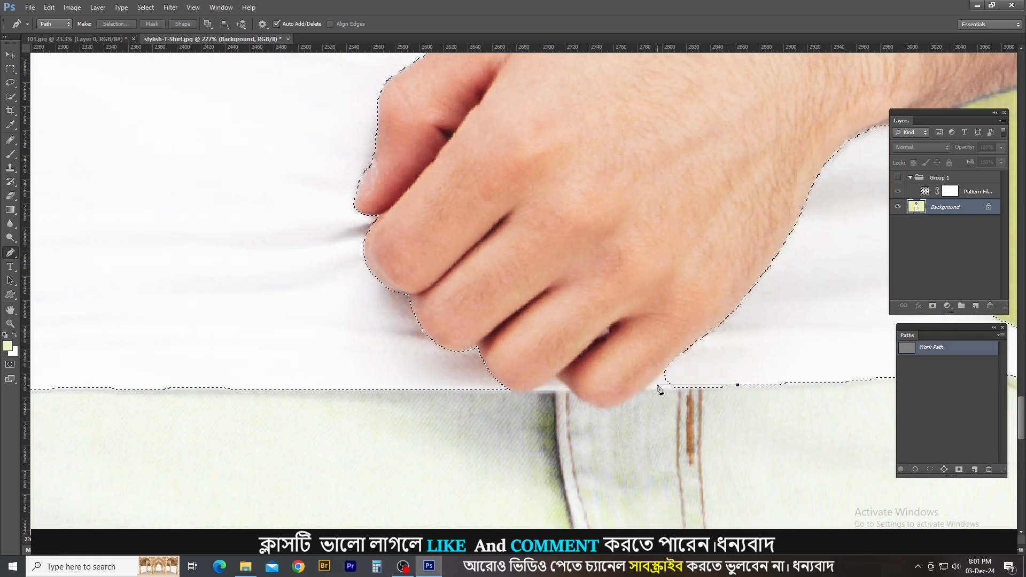
left_click(646, 389)
left_click(668, 365)
left_click(704, 359)
left_click(737, 385)
left_click(907, 347, "ctrl+shift")
Trace the small hem gap between the two lowest fingers and add it to the shirt selection.
left_click(568, 391)
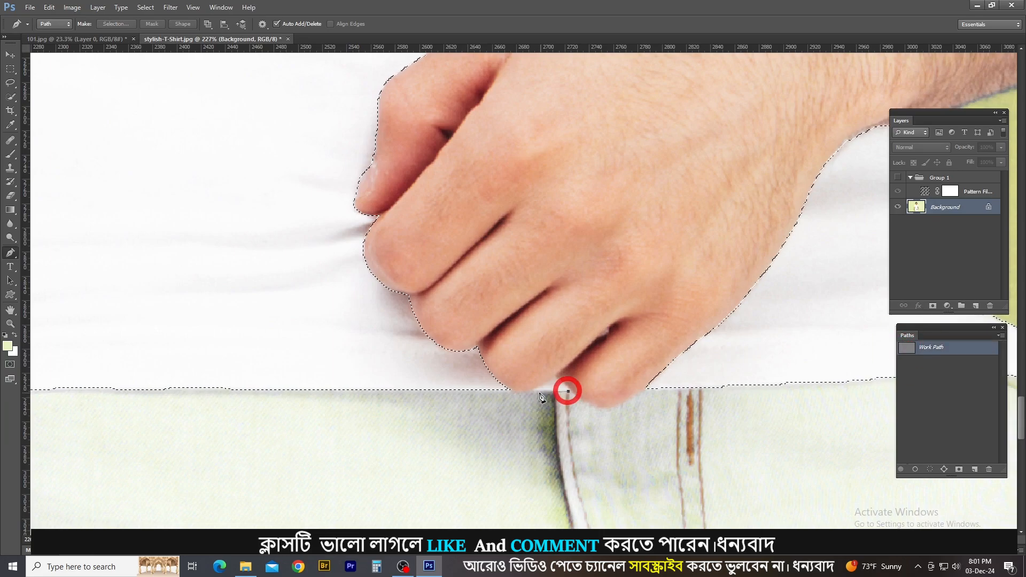
left_click(536, 392)
left_click(555, 374)
left_click(569, 391)
left_click(907, 348, "ctrl+shift")
Trace the outer corner of the opposite sleeve's cuff with the Pen tool and add it to the shirt selection.
scroll(801, 348, "down", 1)
scroll(800, 348, "down", 8)
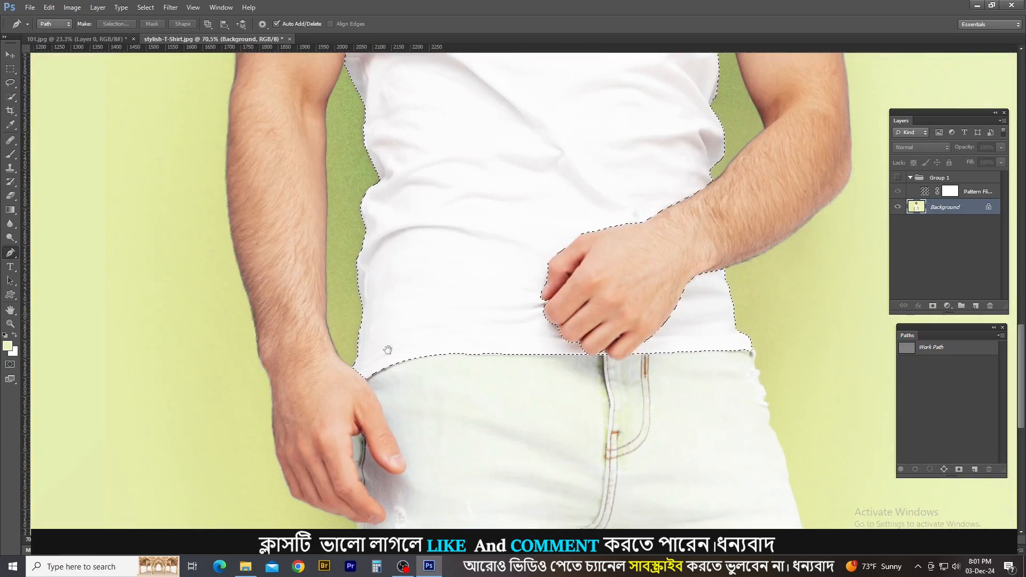
scroll(387, 350, "down", 6)
scroll(398, 260, "up", 12)
left_click(384, 270)
left_click(382, 303)
left_click_drag(403, 279, 409, 274)
left_click(412, 268)
left_click(384, 270)
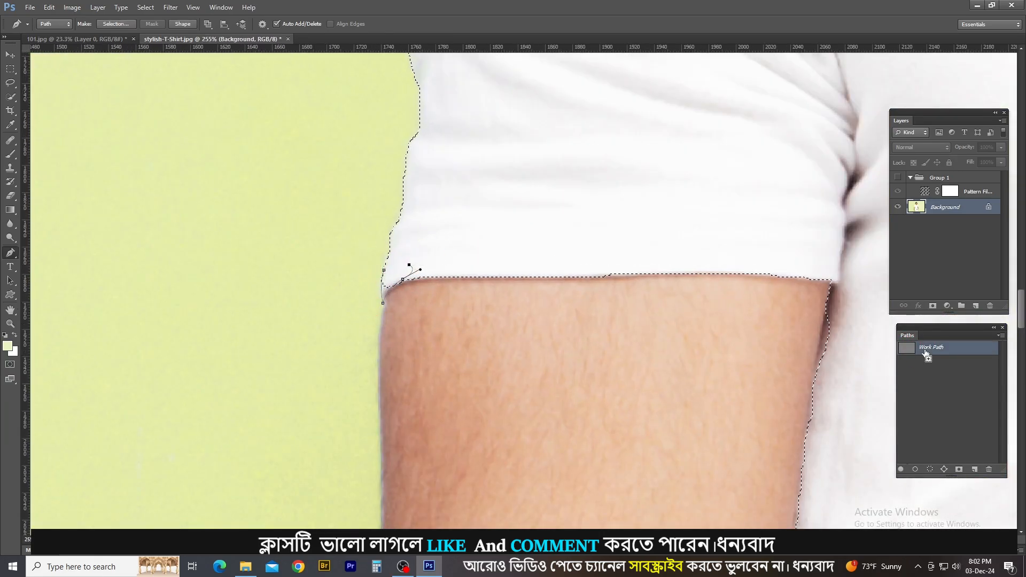
left_click(925, 349, "ctrl+shift")
Trace the shirt edge along the inside of the hanging arm with the Pen tool and add it to the selection.
left_click(832, 284)
left_click_drag(806, 417, 798, 186)
left_click_drag(779, 332, 777, 339)
left_click(768, 393)
left_click(802, 405)
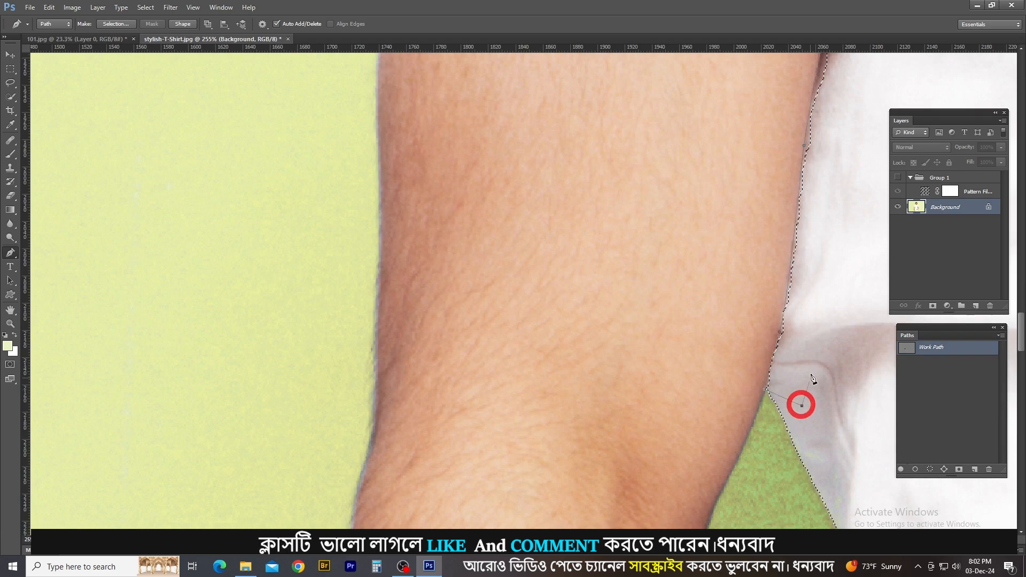
left_click_drag(825, 199, 758, 336)
left_click_drag(790, 200, 784, 172)
left_click(762, 150)
left_click(914, 347, "ctrl+alt")
Trace the missed collar tip where the neck meets the shoulder with the Pen tool and add it to the selection.
scroll(644, 205, "down", 3)
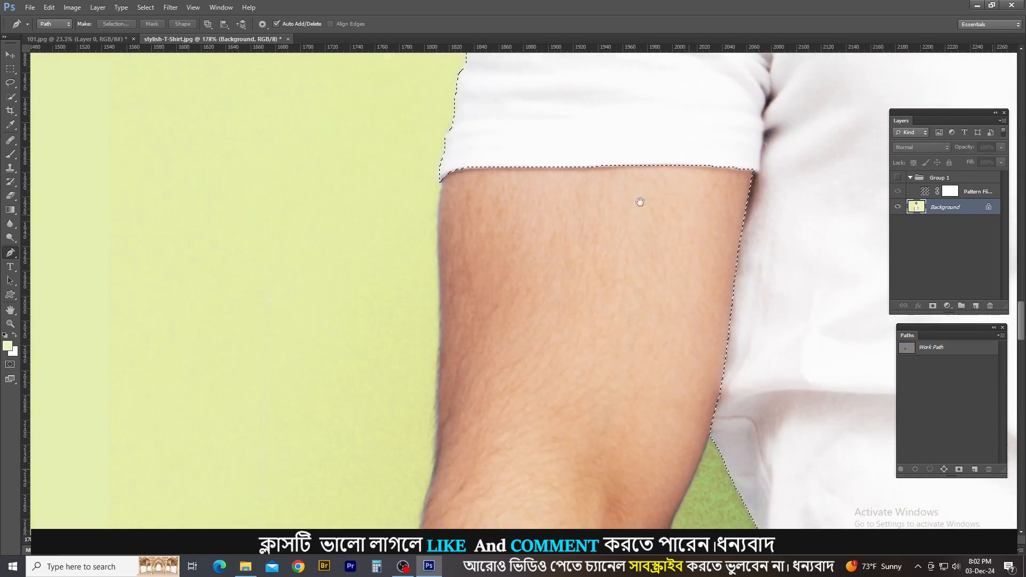
left_click_drag(641, 204, 409, 410)
left_click_drag(770, 300, 278, 303)
scroll(637, 258, "up", 1)
scroll(636, 254, "up", 2)
left_click_drag(627, 259, 627, 240)
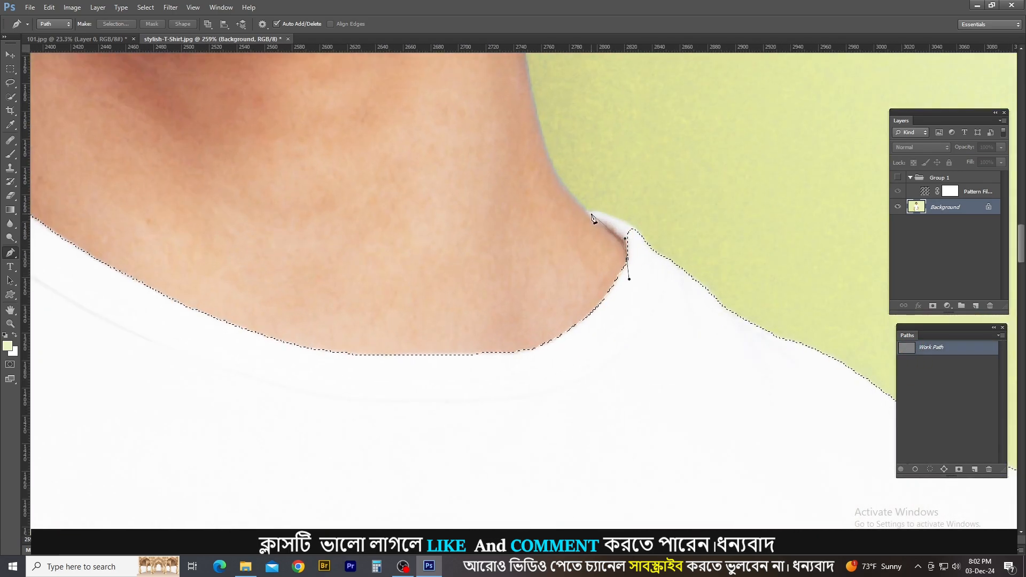
key("ctrl+z")
mouse_move(588, 212)
left_mouse_down()
mouse_move(570, 199)
mouse_move(627, 221)
left_mouse_up()
left_click(610, 231)
left_click(588, 212)
left_click_drag(645, 239, 651, 250)
left_click(657, 280)
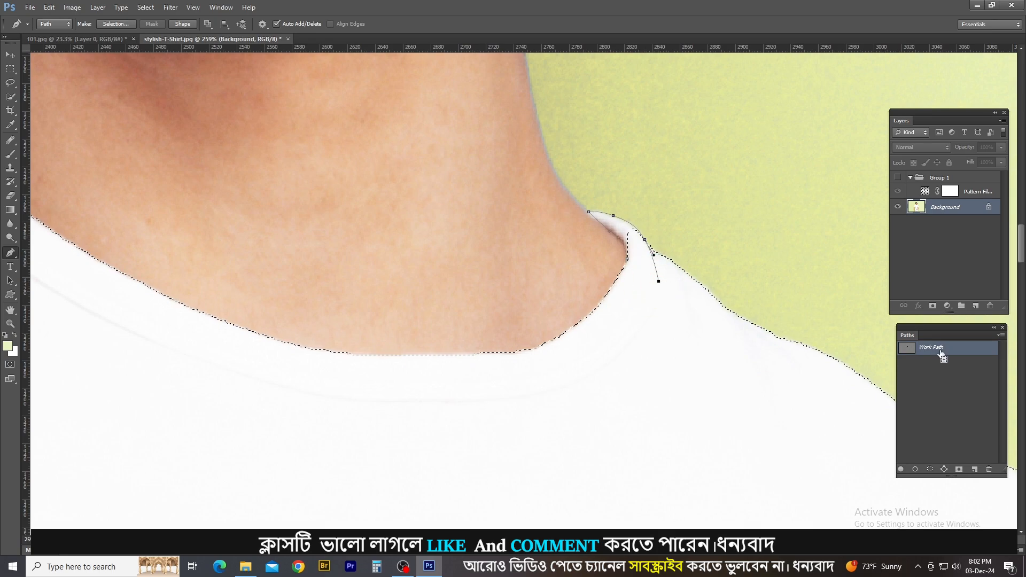
left_click(939, 350, "ctrl+shift")
Trace the folded hem corner at the shirt's side seam, beyond the front hand, and add it to the selection.
scroll(687, 263, "down", 7)
left_click_drag(775, 470, 726, 220)
left_click_drag(707, 454, 690, 176)
scroll(720, 357, "up", 6)
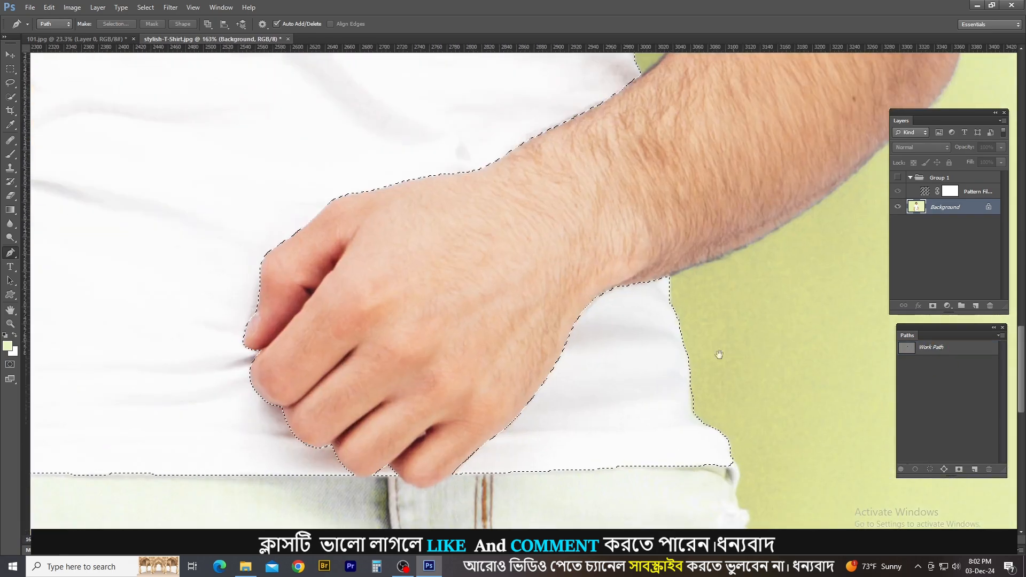
left_click_drag(730, 492, 717, 342)
left_click_drag(713, 330, 725, 339)
left_click_drag(721, 381, 713, 394)
left_click_drag(671, 341, 634, 337)
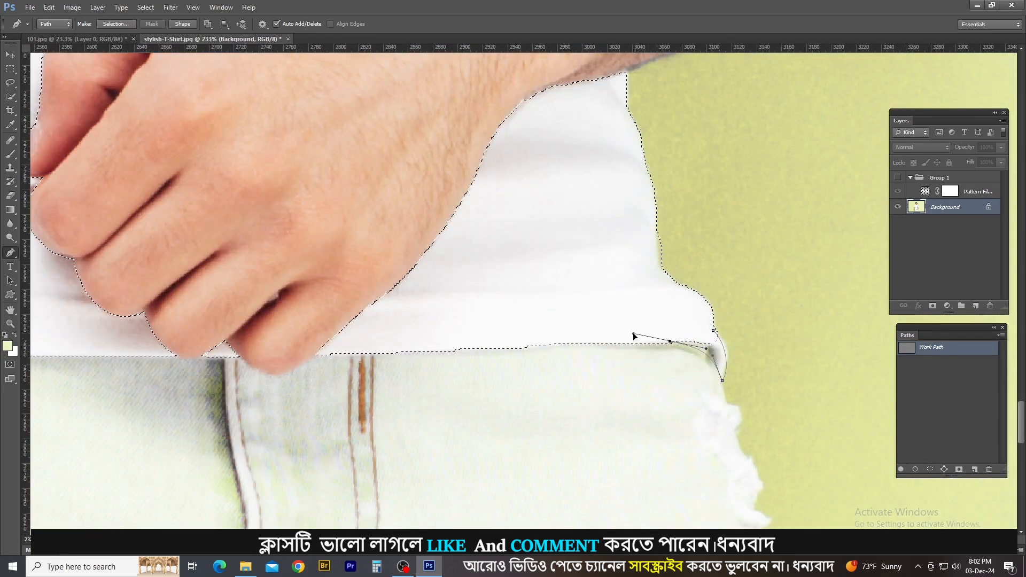
left_click(906, 347, "ctrl+shift")
Feather the shirt selection with a radius below 1 pixel.
scroll(757, 331, "down", 5)
left_click_drag(631, 117, 615, 481)
left_click_drag(556, 96, 544, 338)
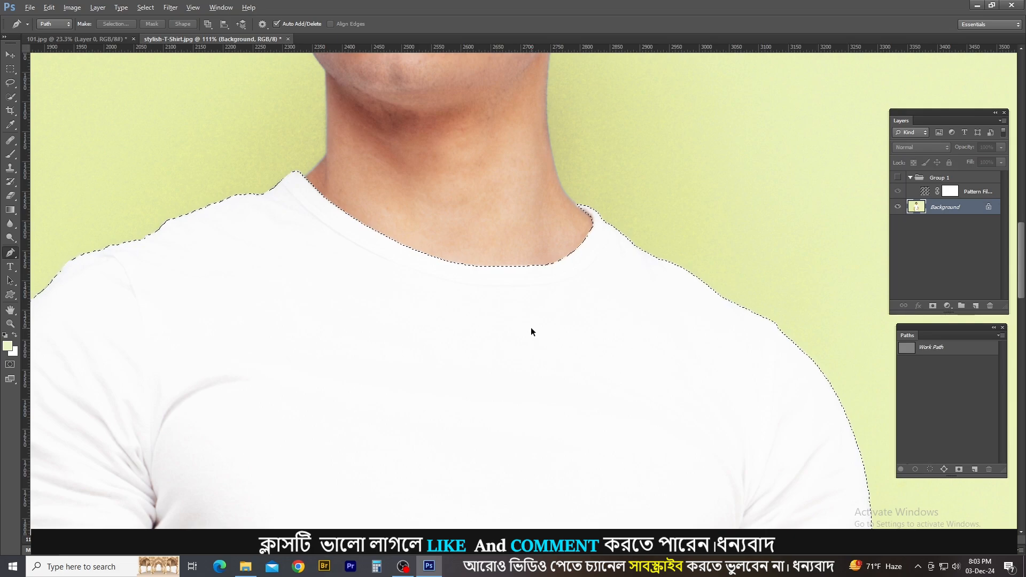
key("shift+F6")
left_click(478, 200)
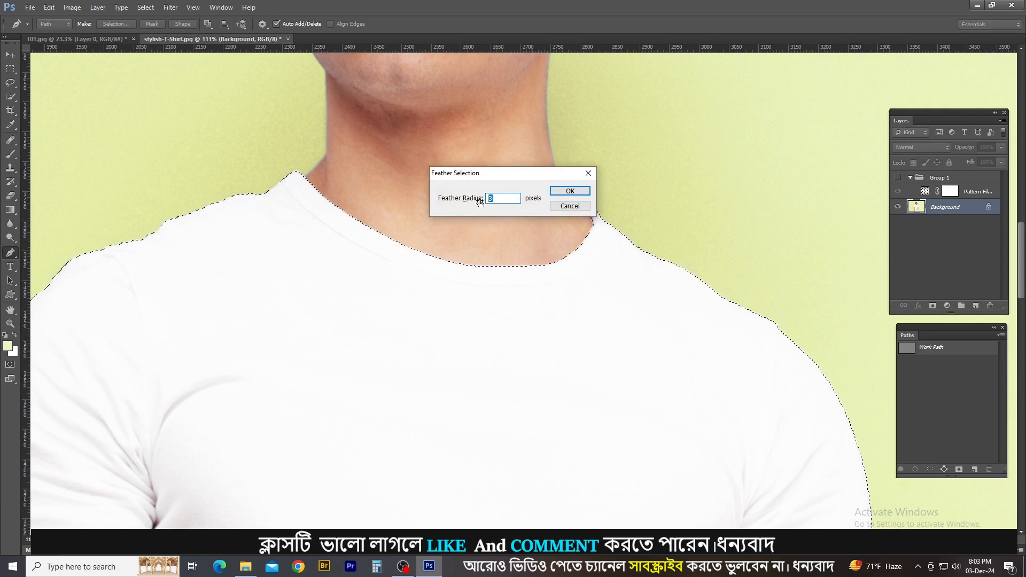
type("0.")
key("Return")
Smooth the shirt selection, keeping the sample radius already set.
left_click(212, 6)
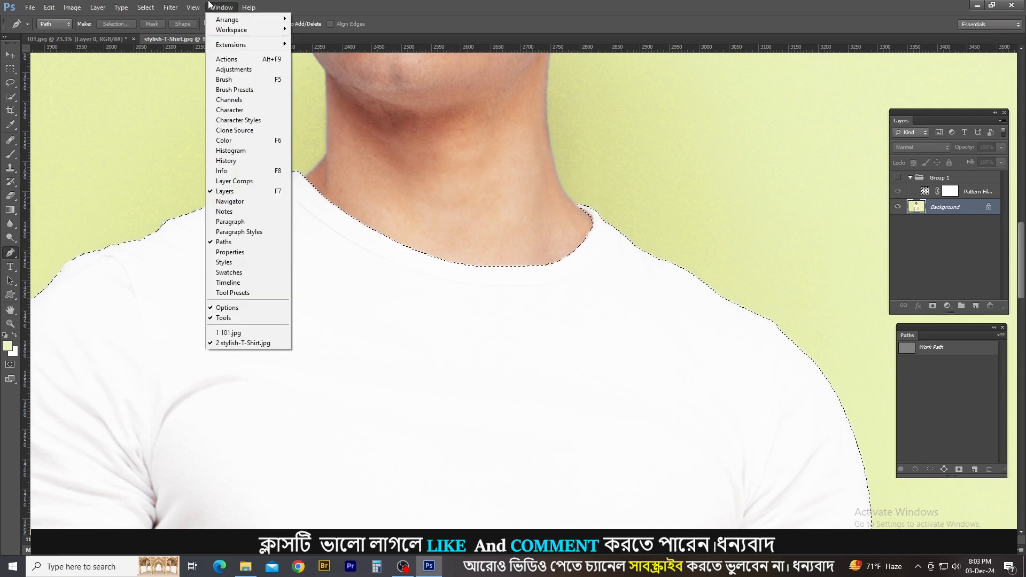
left_click(274, 5)
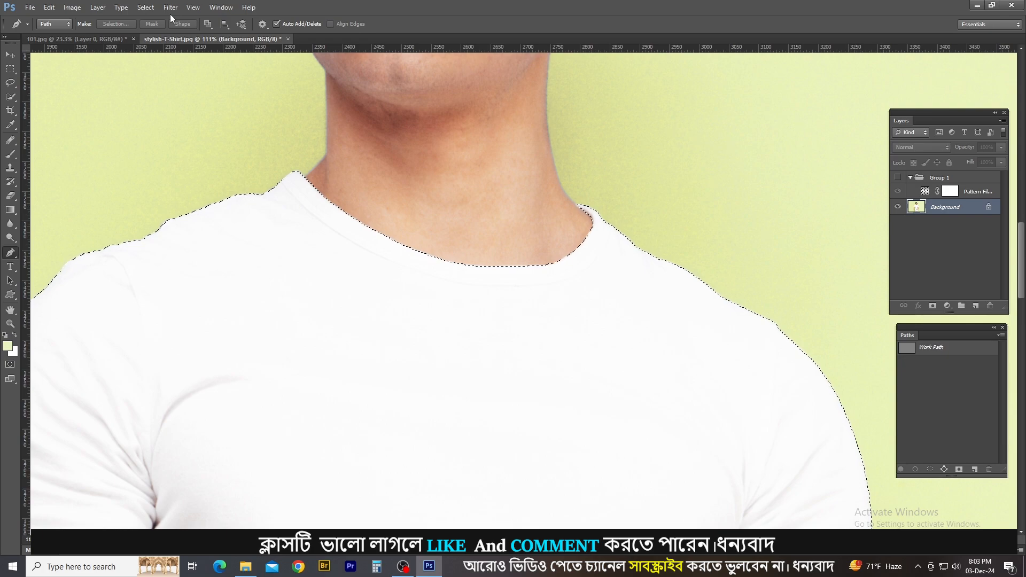
left_click(145, 8)
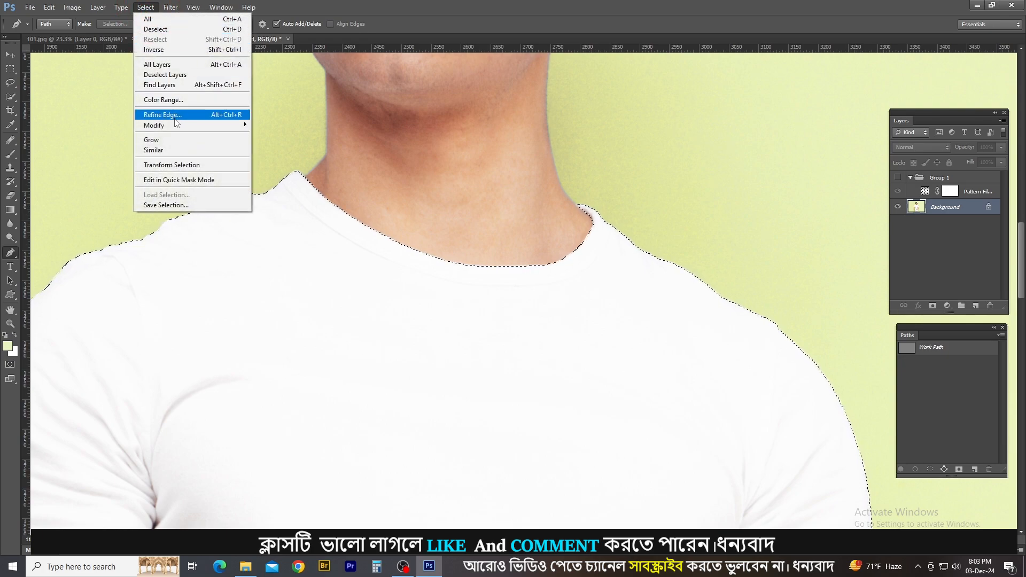
mouse_move(230, 125)
left_click(279, 137)
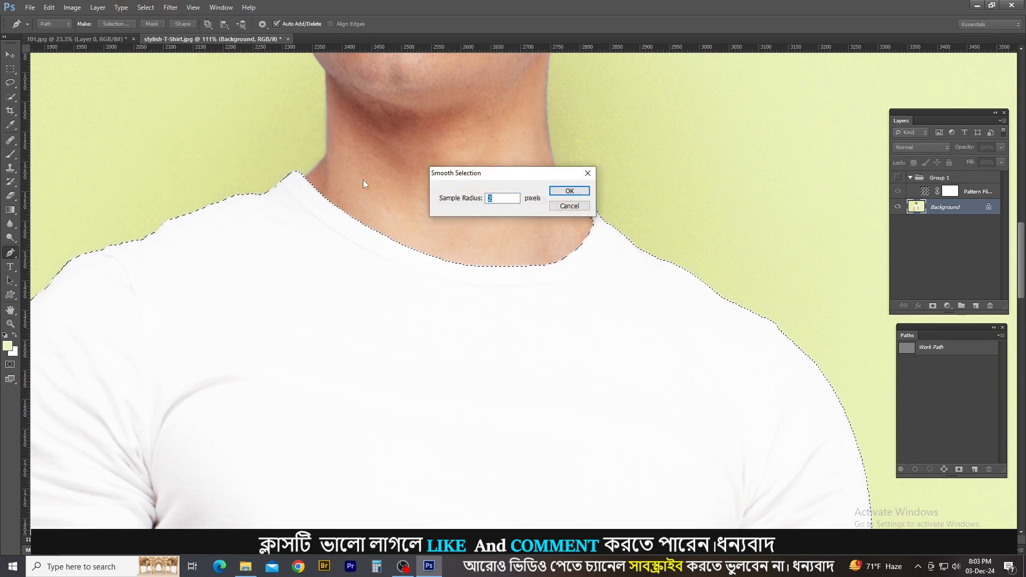
key("Return")
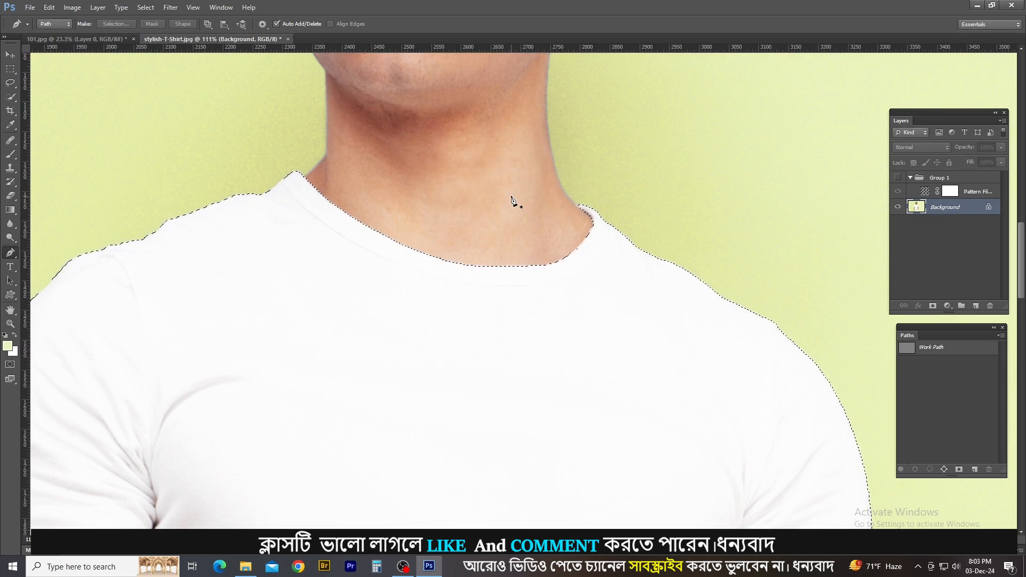
Show the pattern group Group 1 and add a layer mask to it from the shirt selection.
scroll(577, 308, "up", 3)
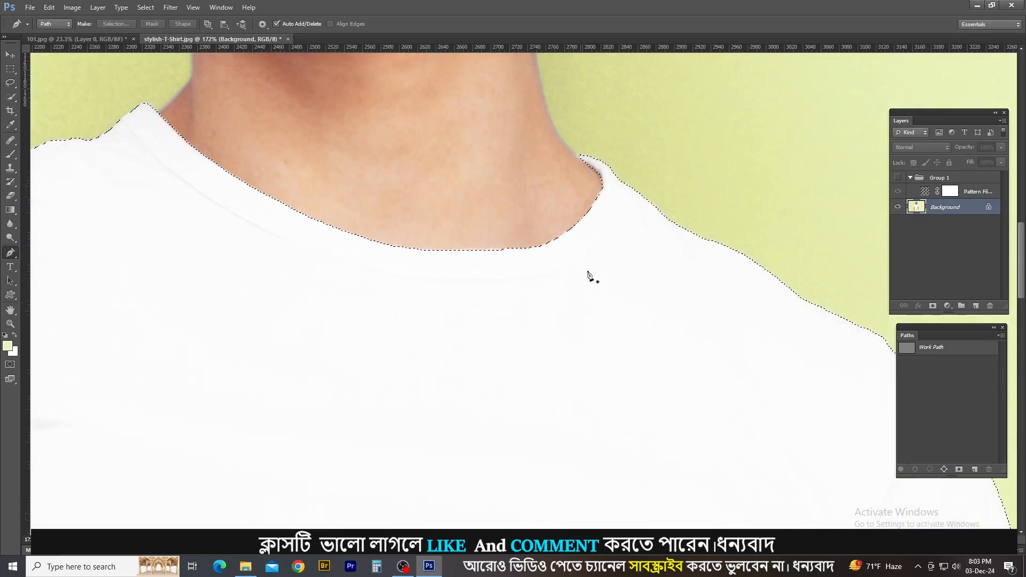
scroll(590, 263, "down", 4)
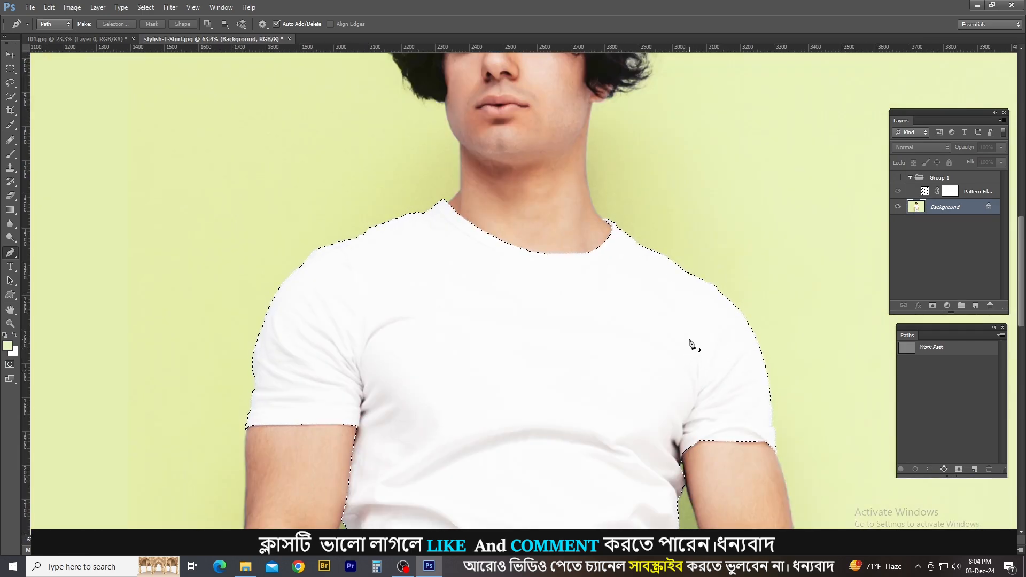
scroll(693, 320, "up", 3)
left_click_drag(705, 373, 678, 206)
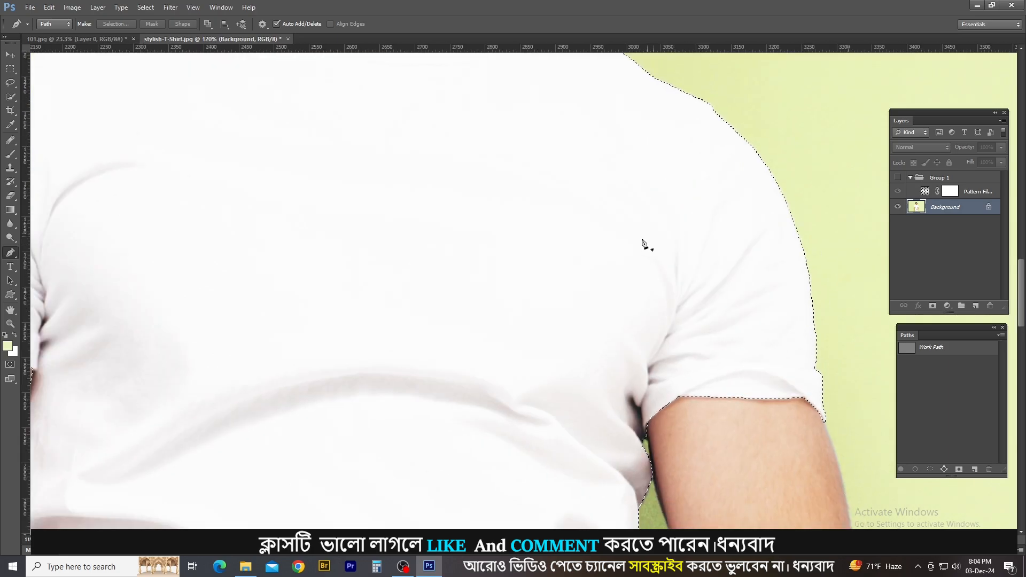
scroll(641, 241, "down", 3)
left_click(898, 178)
left_click(932, 180)
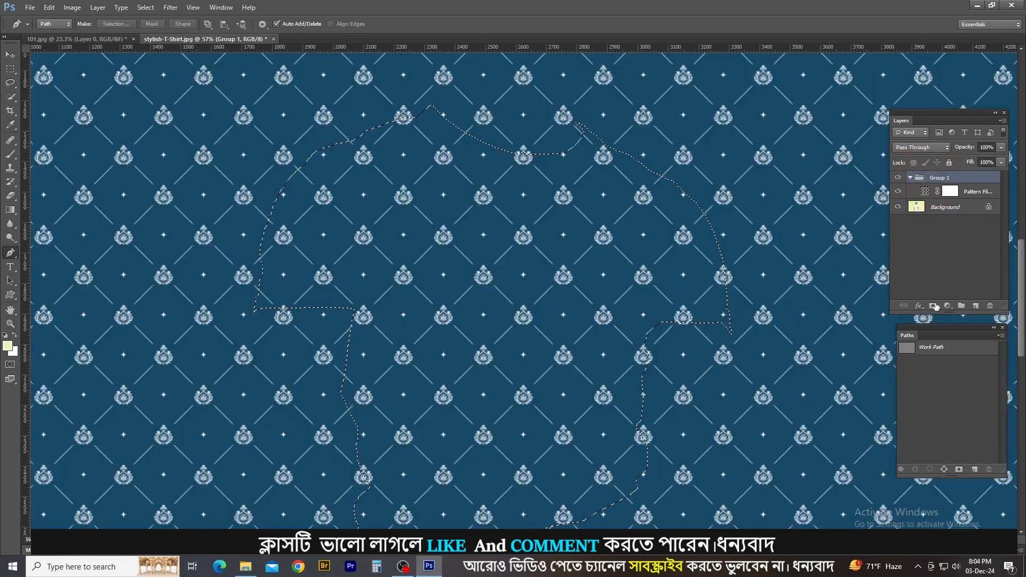
left_click(933, 305)
scroll(524, 238, "up", 3)
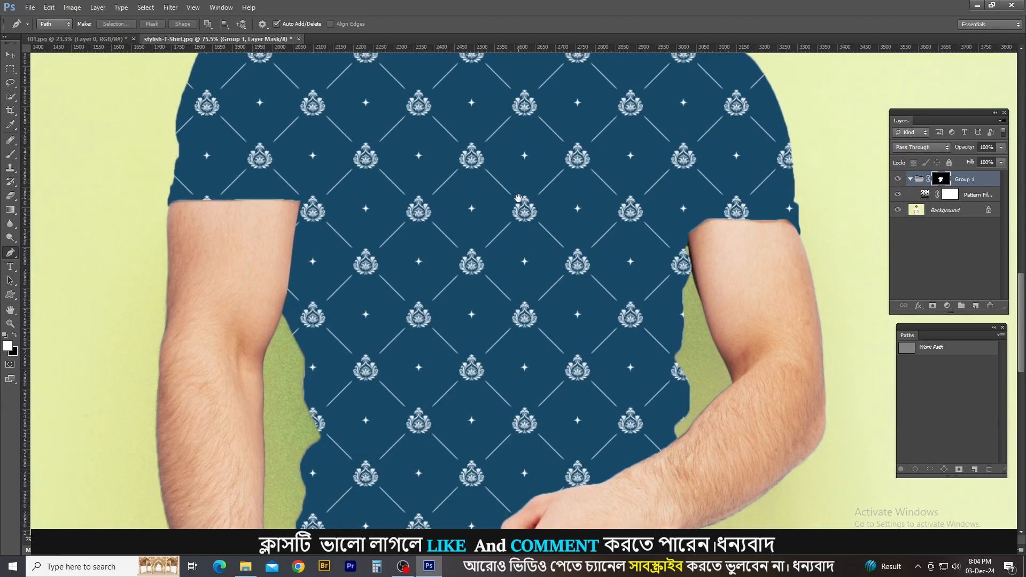
left_click_drag(524, 255, 536, 332)
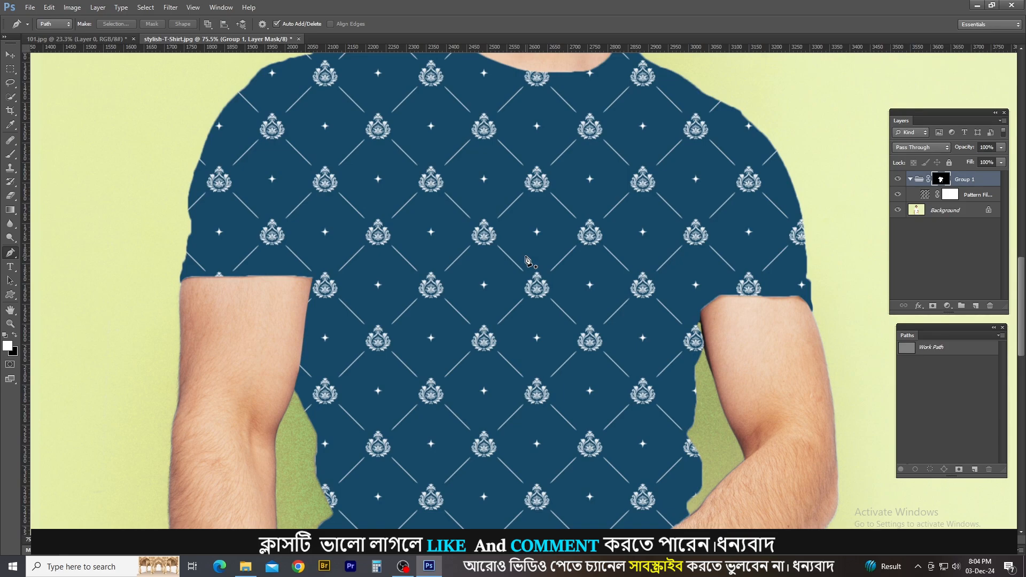
Hide the masked pattern group to examine the white T-shirt's folds and shadows, and show the group again.
left_click(898, 180)
key("ctrl+plus")
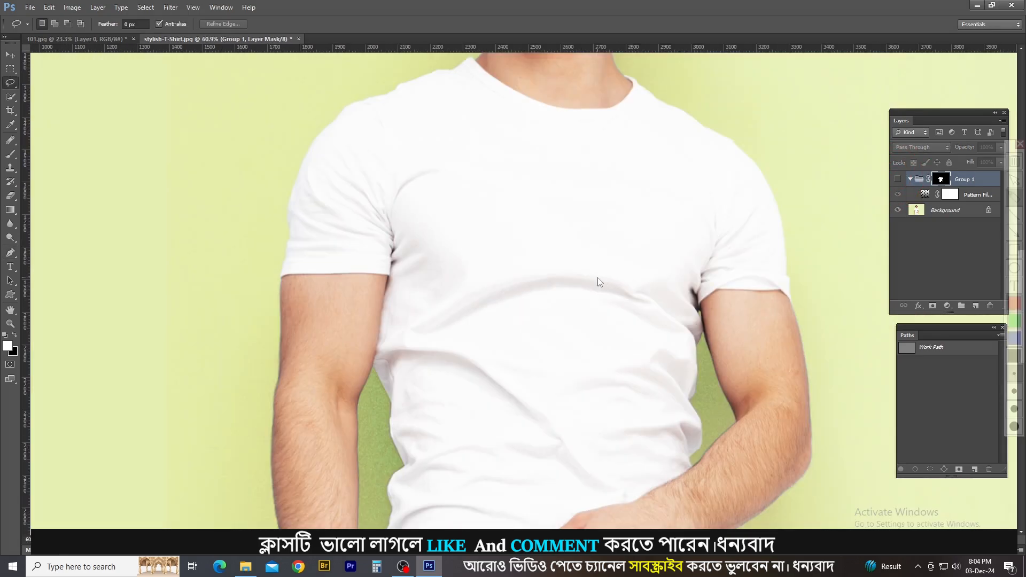
mouse_move(542, 246)
left_mouse_down()
mouse_move(569, 242)
mouse_move(428, 286)
mouse_move(397, 247)
left_mouse_up()
key("Escape")
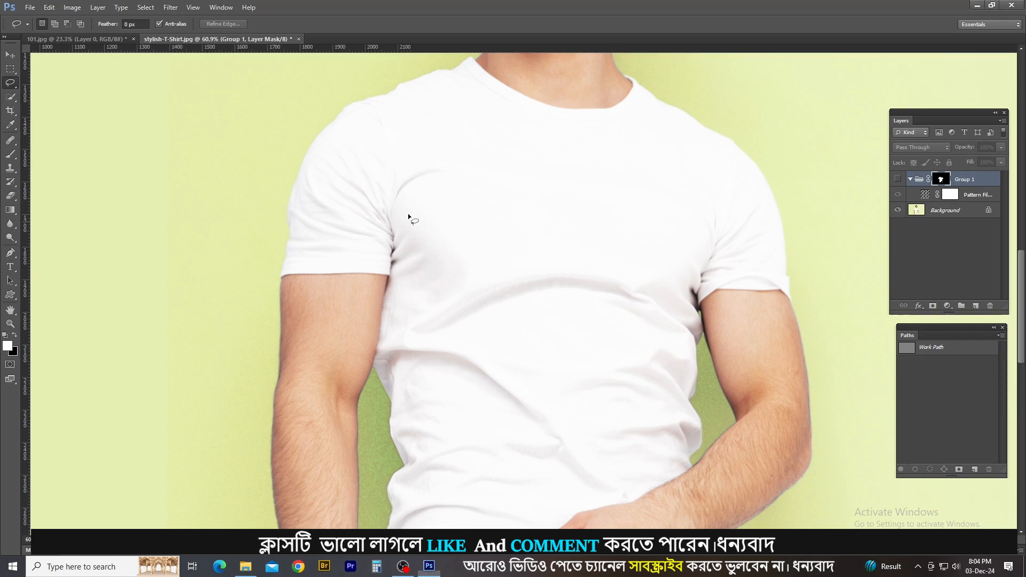
mouse_move(371, 160)
left_mouse_down()
mouse_move(393, 202)
mouse_move(327, 169)
mouse_move(354, 143)
left_mouse_up()
mouse_move(665, 207)
left_mouse_down()
mouse_move(772, 222)
mouse_move(648, 259)
left_mouse_up()
left_click(617, 271)
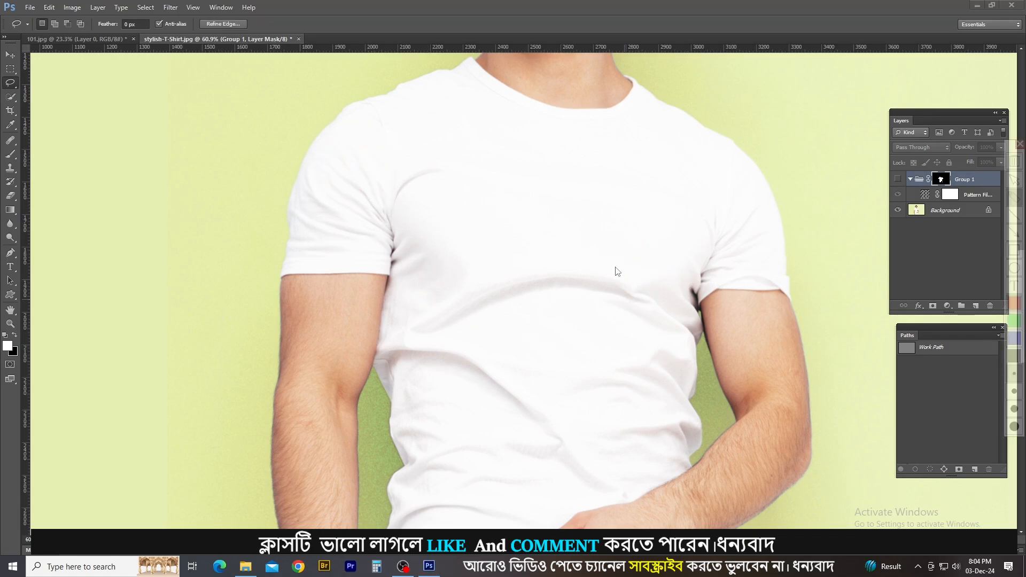
left_click(900, 179)
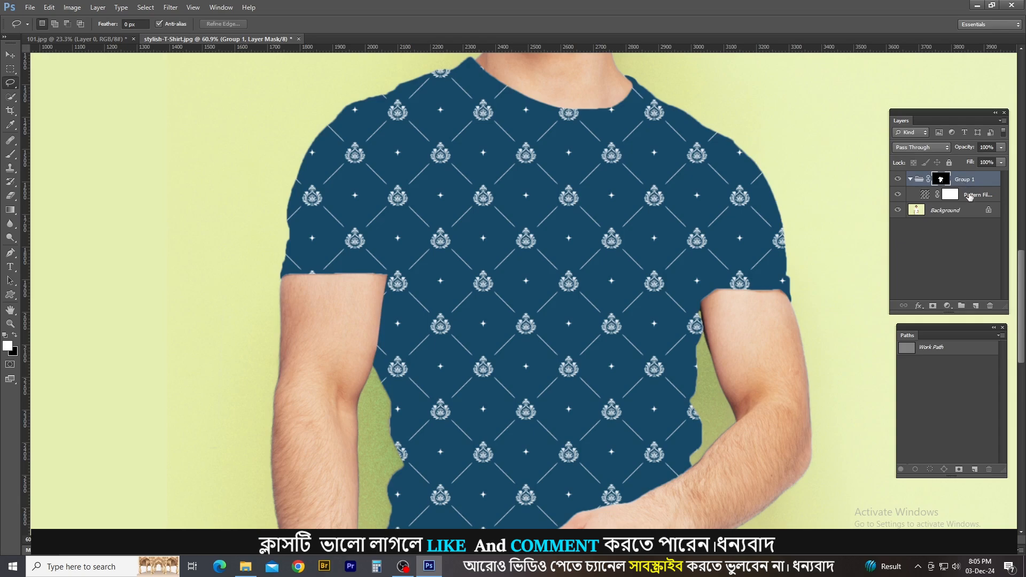
Set the pattern fill layer's blend mode to Multiply and outline the fold across the torso with the Lasso.
left_click(936, 193)
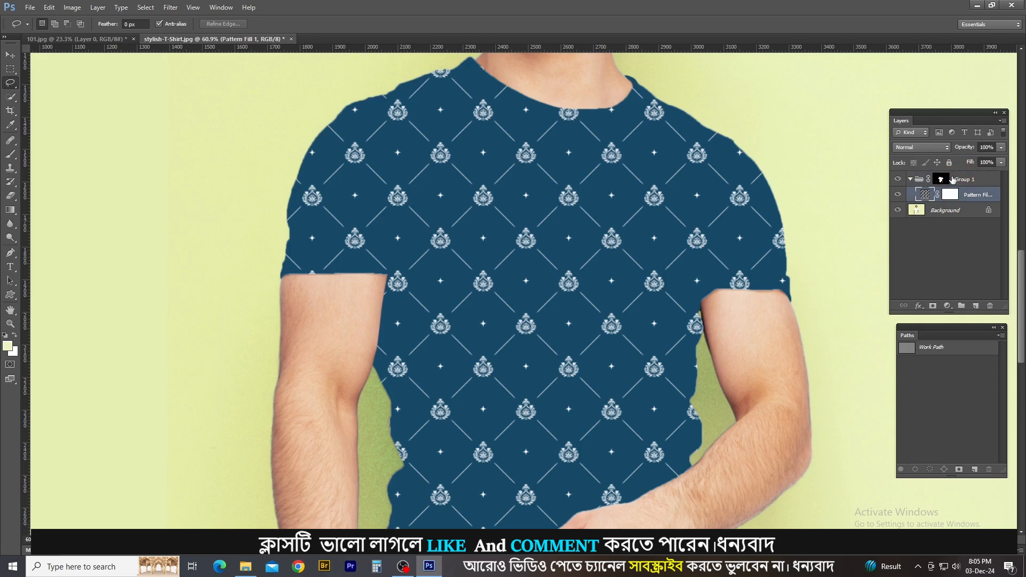
left_click(932, 148)
left_click(908, 194)
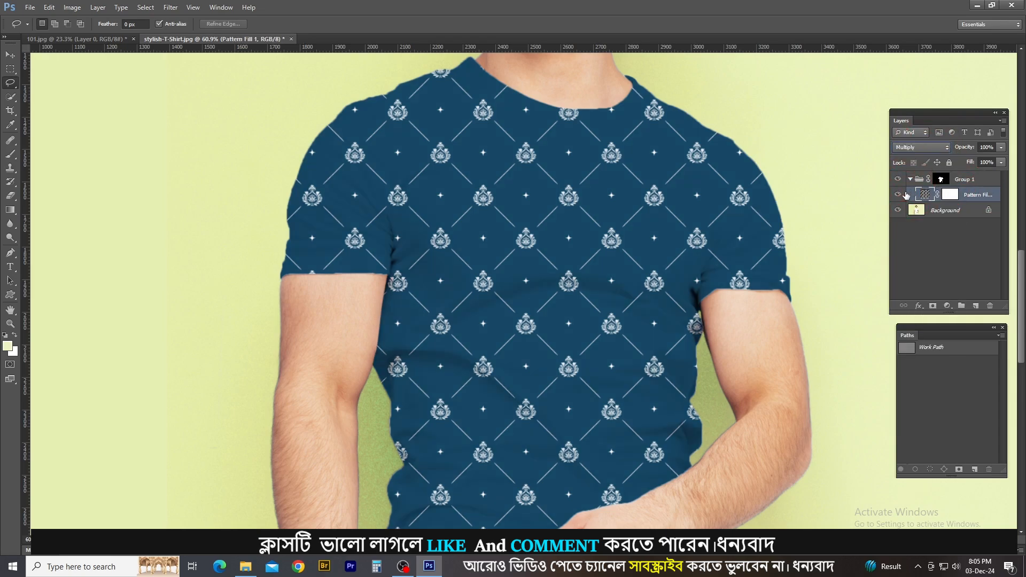
mouse_move(564, 271)
left_mouse_down("ctrl")
mouse_move(602, 274)
mouse_move(524, 287)
mouse_move(534, 265)
left_mouse_up("ctrl")
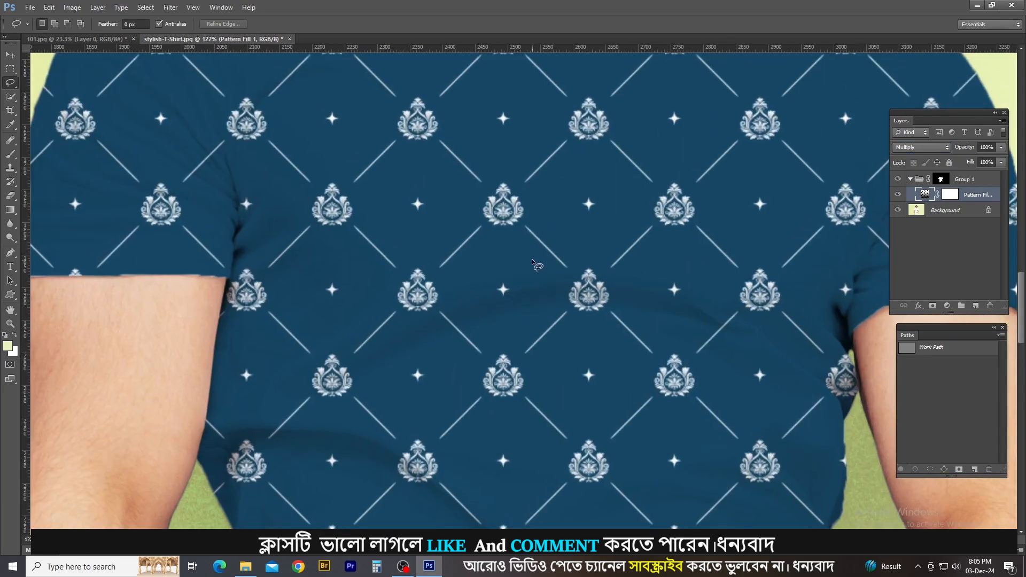
mouse_move(422, 281)
left_mouse_down()
mouse_move(627, 245)
mouse_move(659, 355)
mouse_move(389, 313)
mouse_move(393, 302)
left_mouse_up()
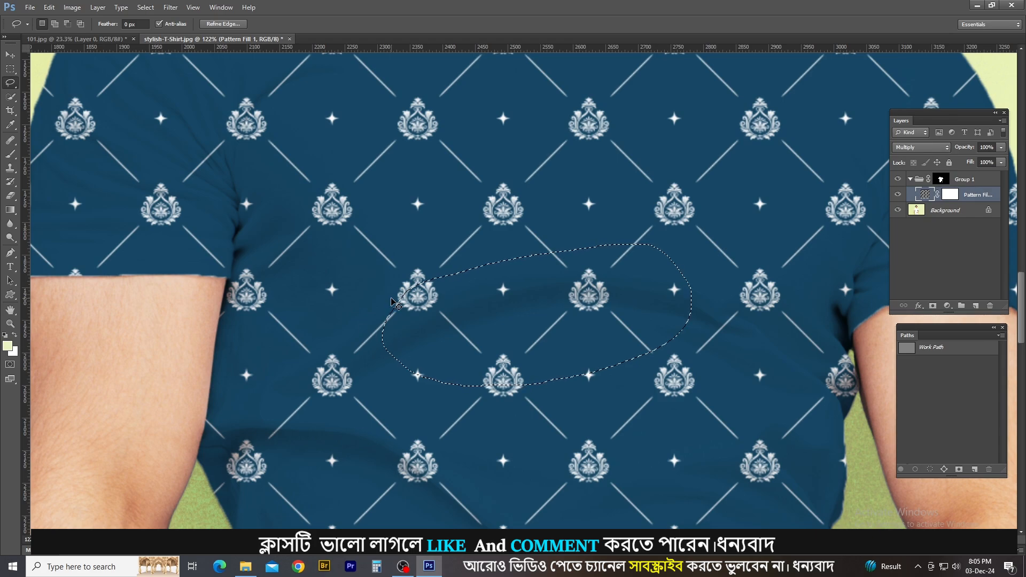
key("ctrl+d")
scroll(435, 236, "down", 5)
scroll(470, 221, "down", 2)
key("ctrl+shift+d")
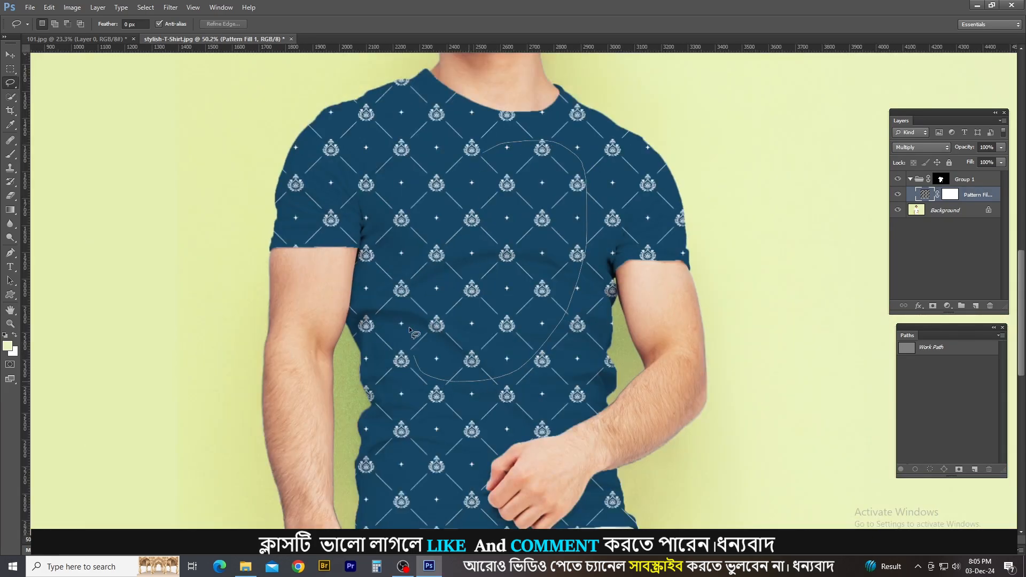
left_click_drag(468, 160, 561, 227)
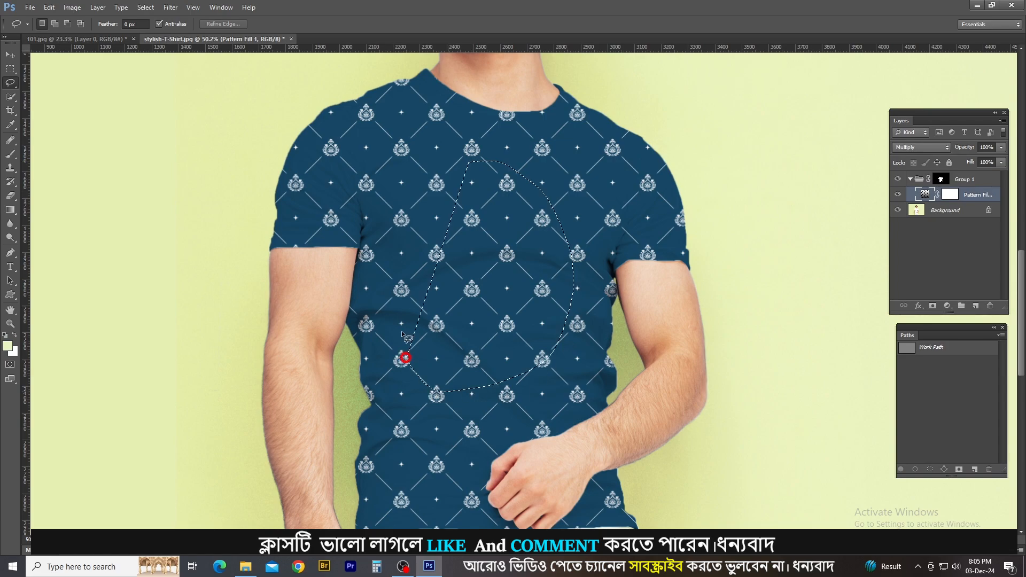
left_click_drag(406, 357, 406, 357)
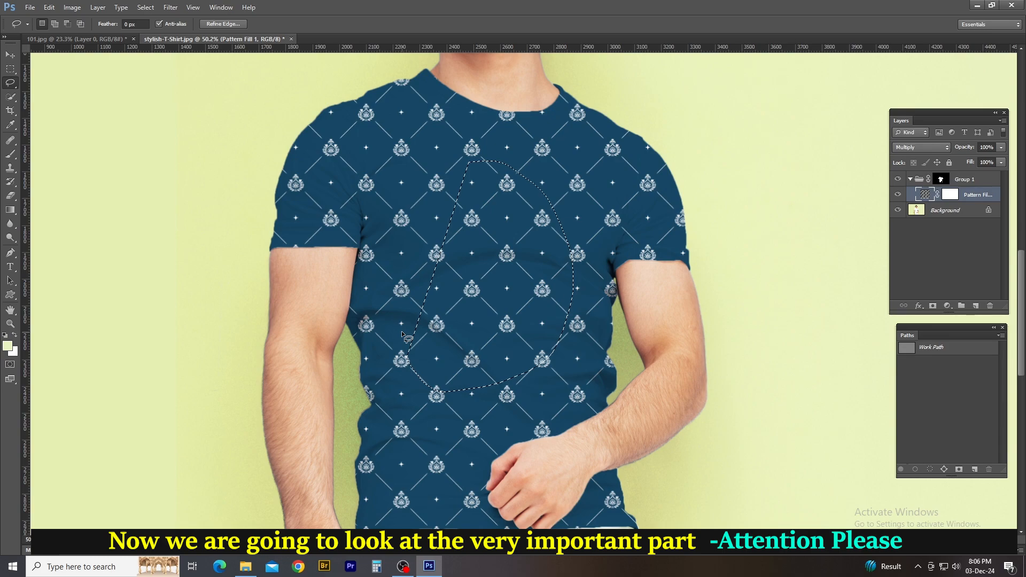
key("ctrl+d")
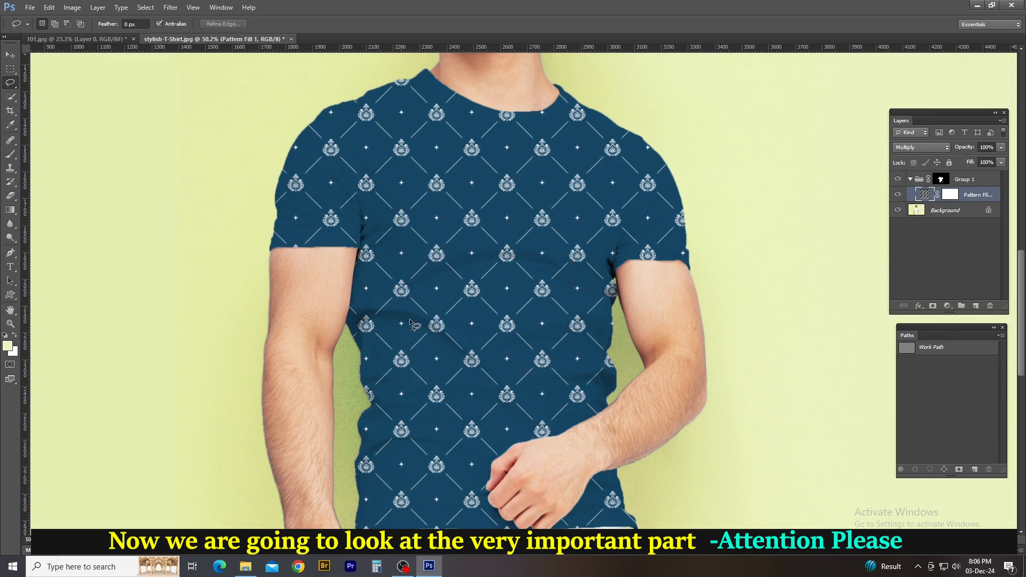
Hide the pattern group Group 1 and make the Background layer with the white T-shirt active.
scroll(498, 253, "up", 2)
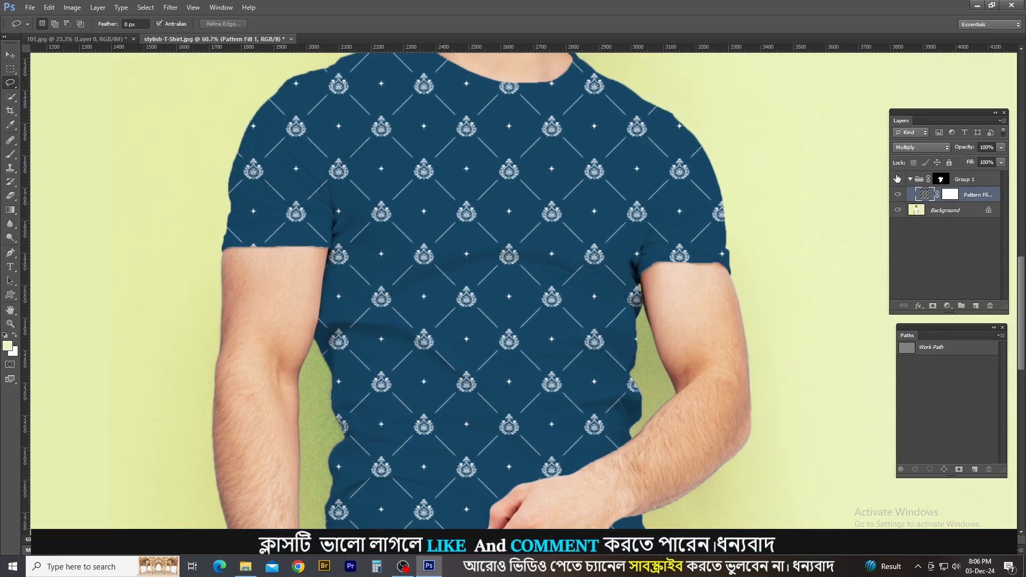
left_click(898, 179)
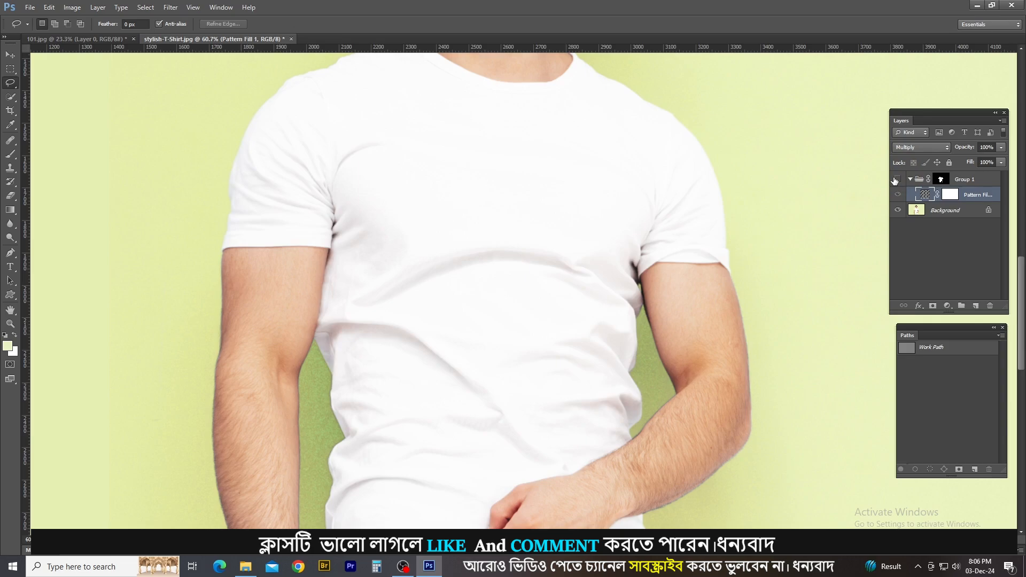
left_click(940, 210)
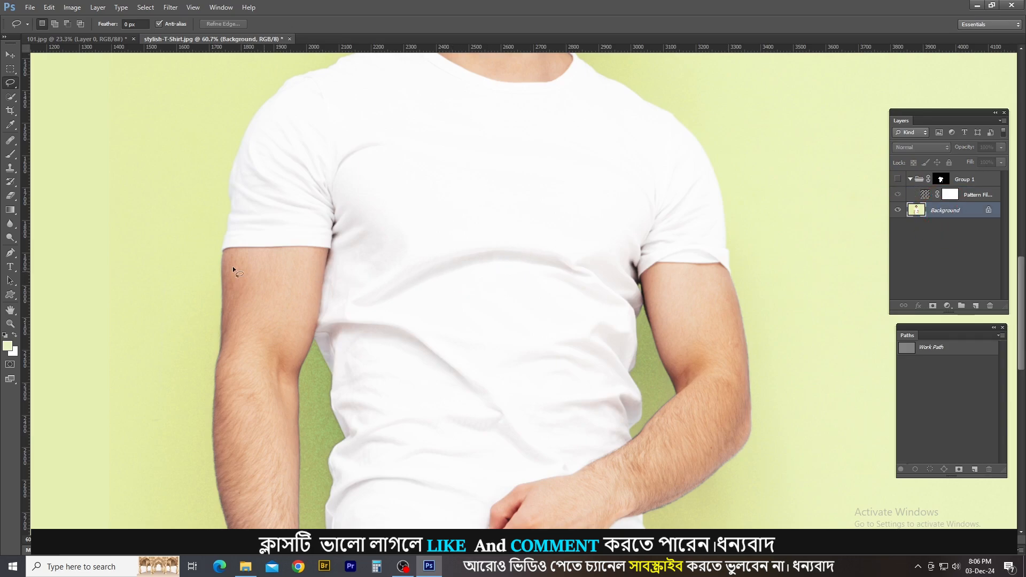
Select the shaded folds of the white T-shirt on the Background layer using the Magic Wand with tolerance 26.
key("w")
right_click(11, 97)
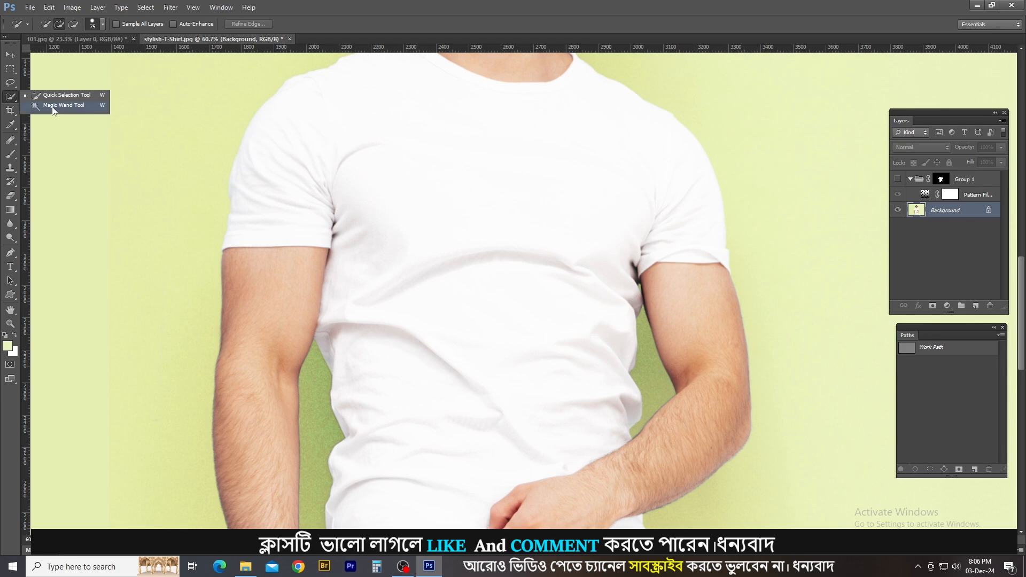
left_click(58, 106)
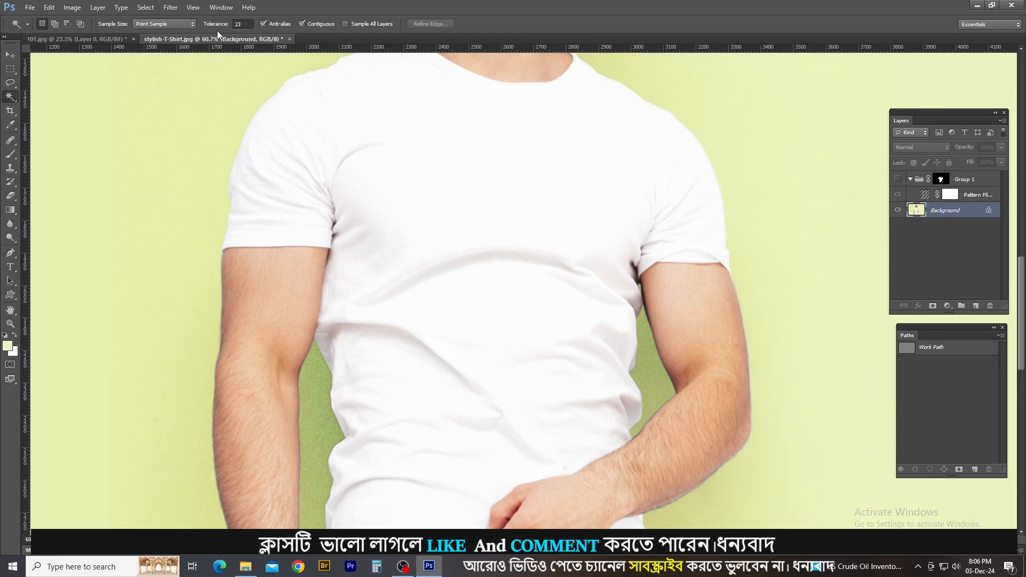
left_click_drag(212, 27, 213, 26)
key("Return")
left_click_drag(212, 24, 213, 25)
left_click(382, 348, "ctrl")
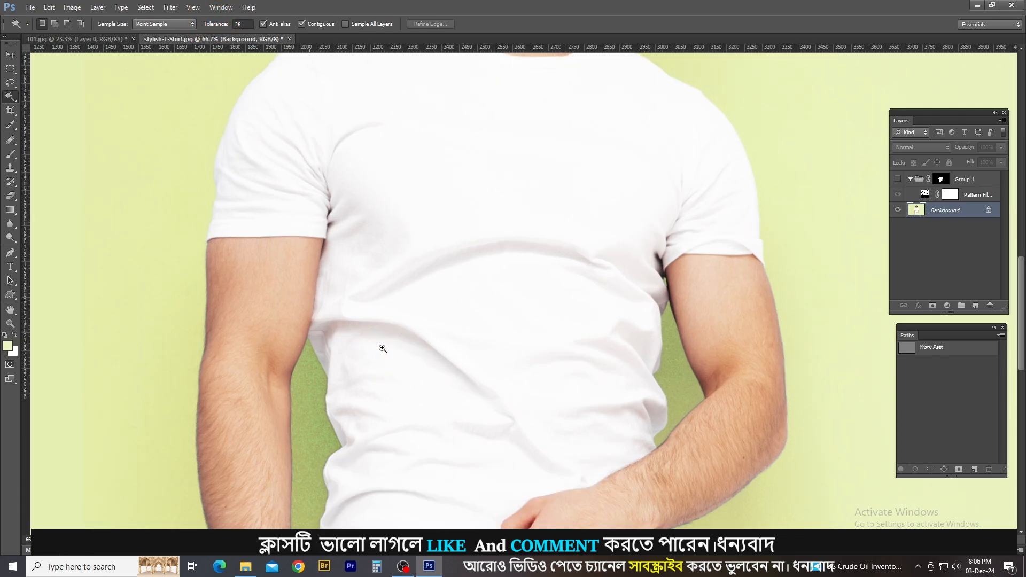
left_click(370, 334, "ctrl")
left_click(339, 319)
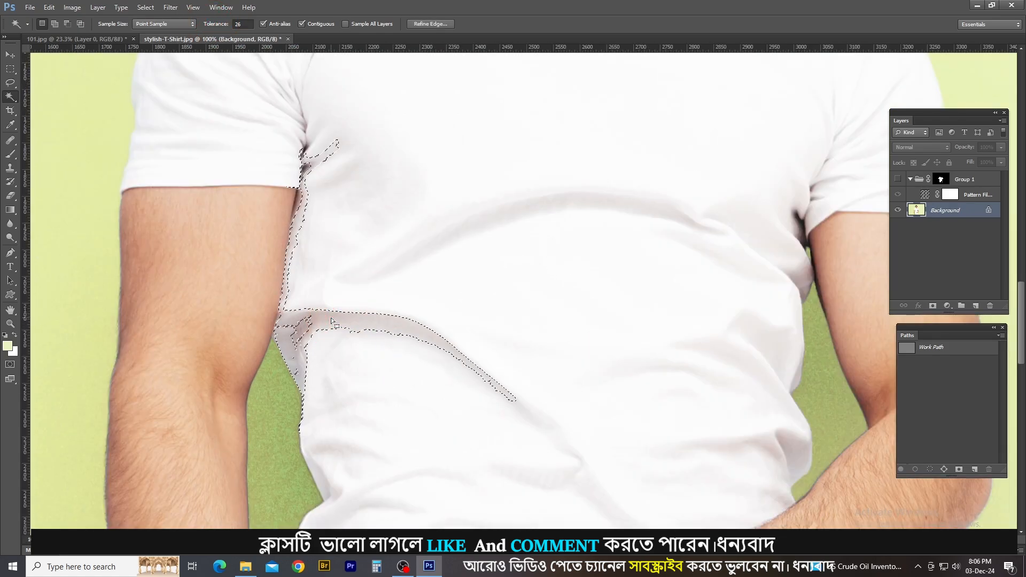
scroll(369, 235, "down", 2)
left_click(517, 212)
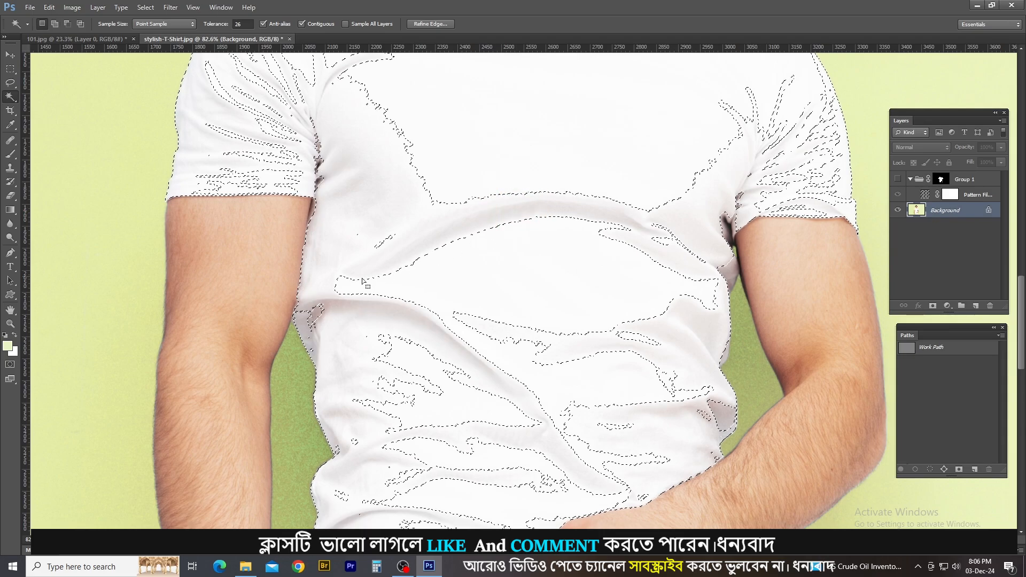
Preview the fold selection in Quick Mask mode, return to the normal selection and examine it around the chest and shoulders.
scroll(497, 245, "down", 4)
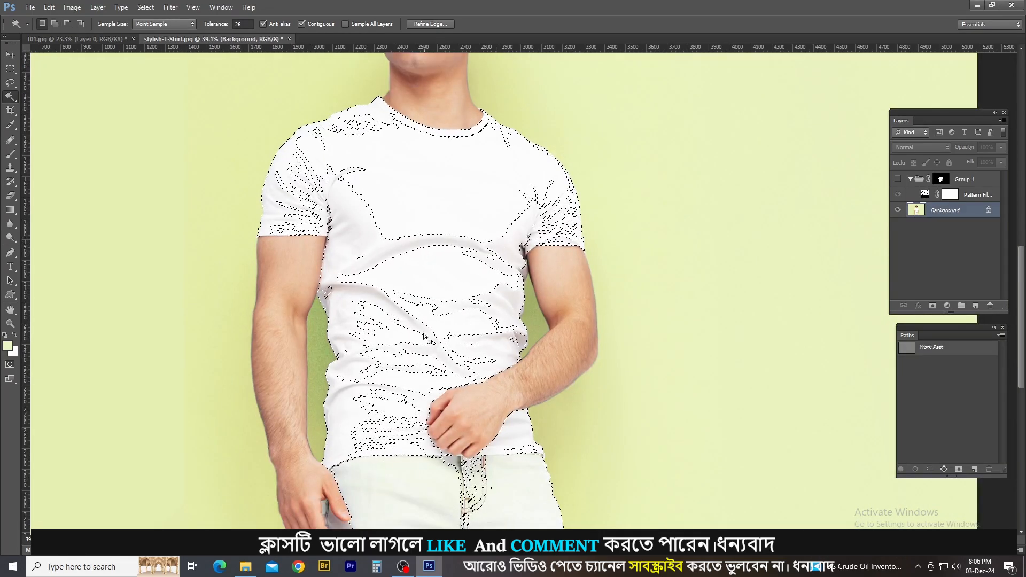
scroll(423, 334, "up", 1)
key("q")
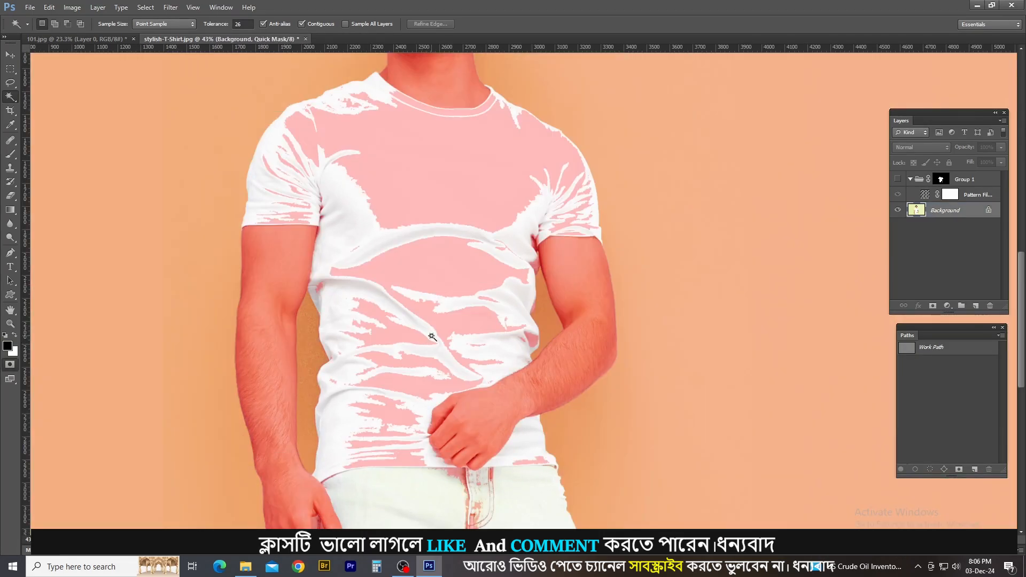
key("q")
scroll(392, 251, "up", 6)
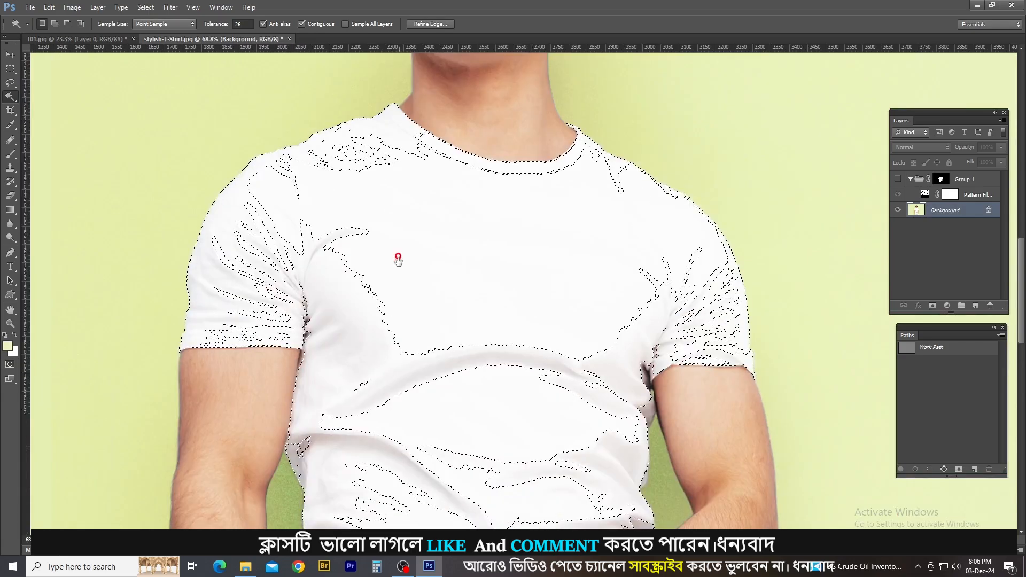
scroll(382, 199, "up", 1)
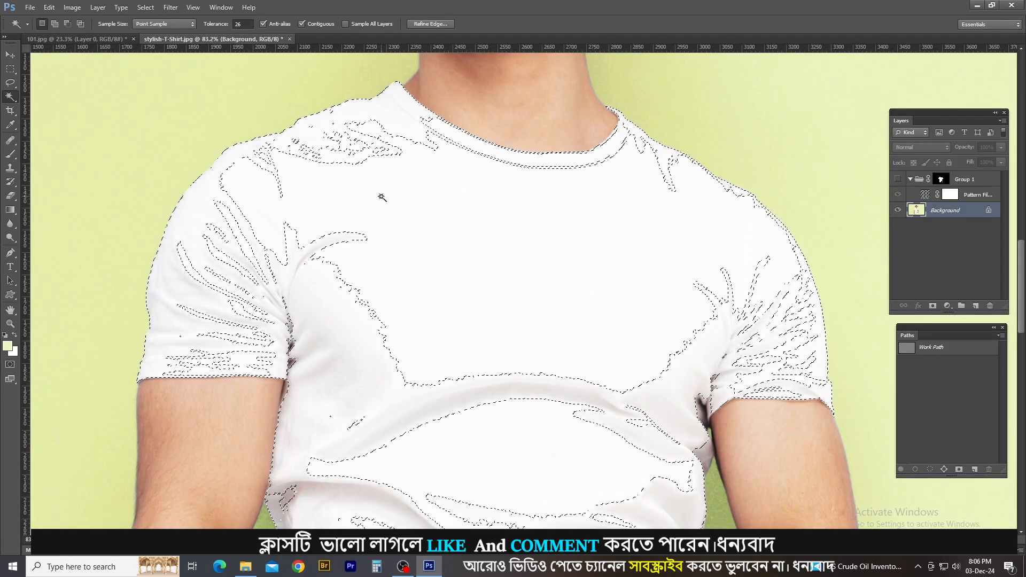
scroll(406, 196, "down", 5)
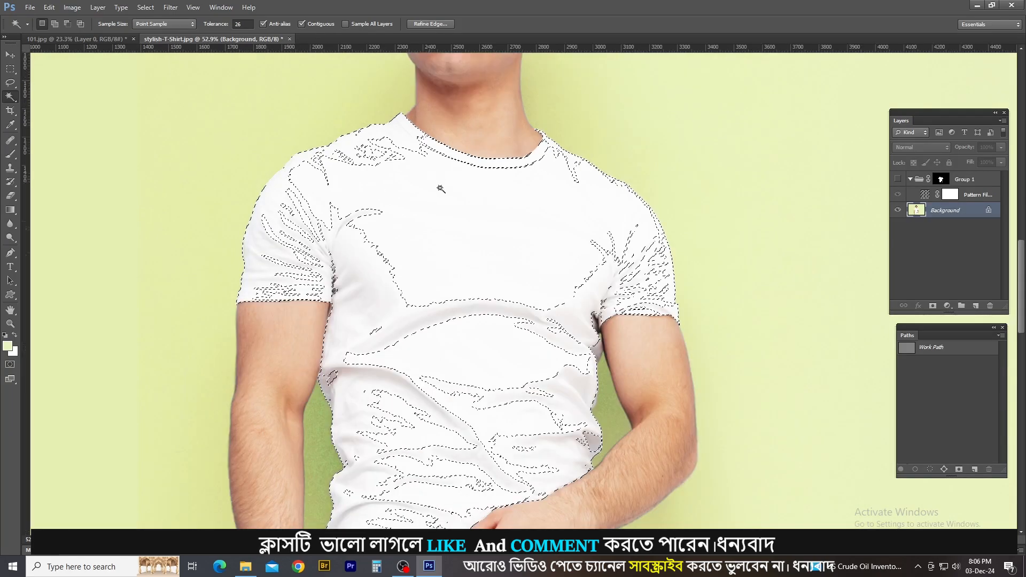
Feather the fold selection by 5 pixels and copy the selected shading from the Background to a new layer.
key("shift+F6")
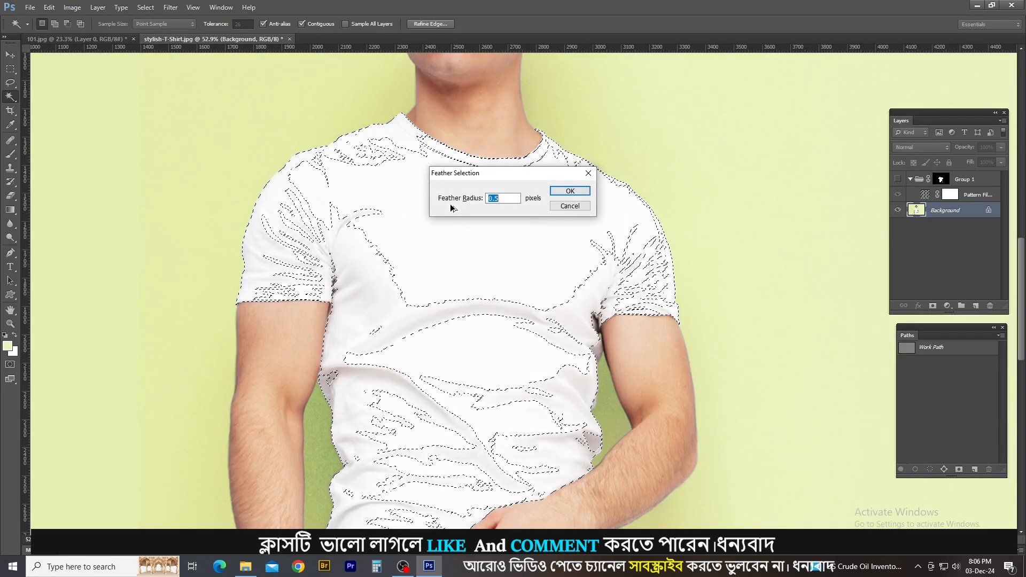
type("5")
key("Return")
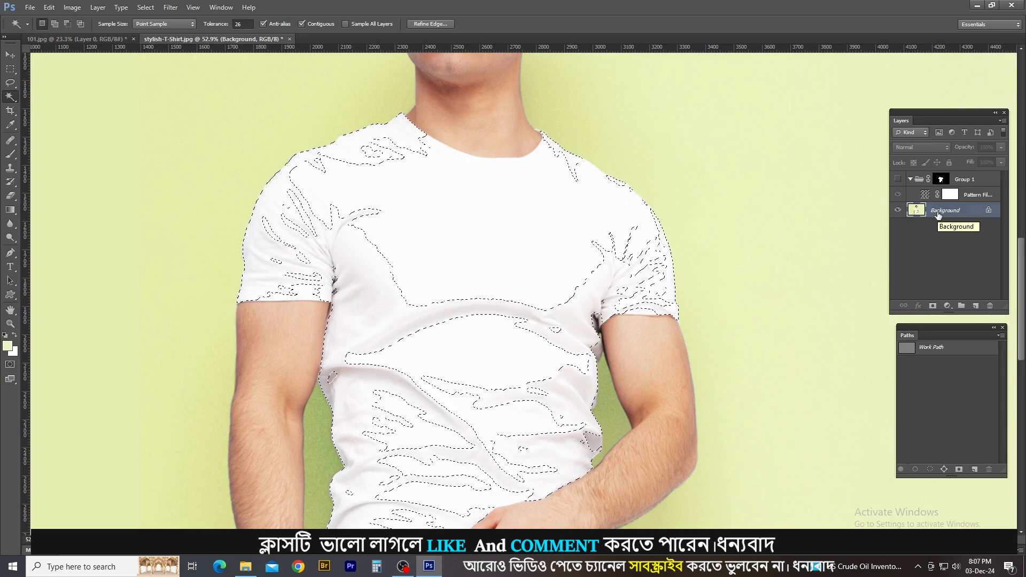
key("ctrl+j")
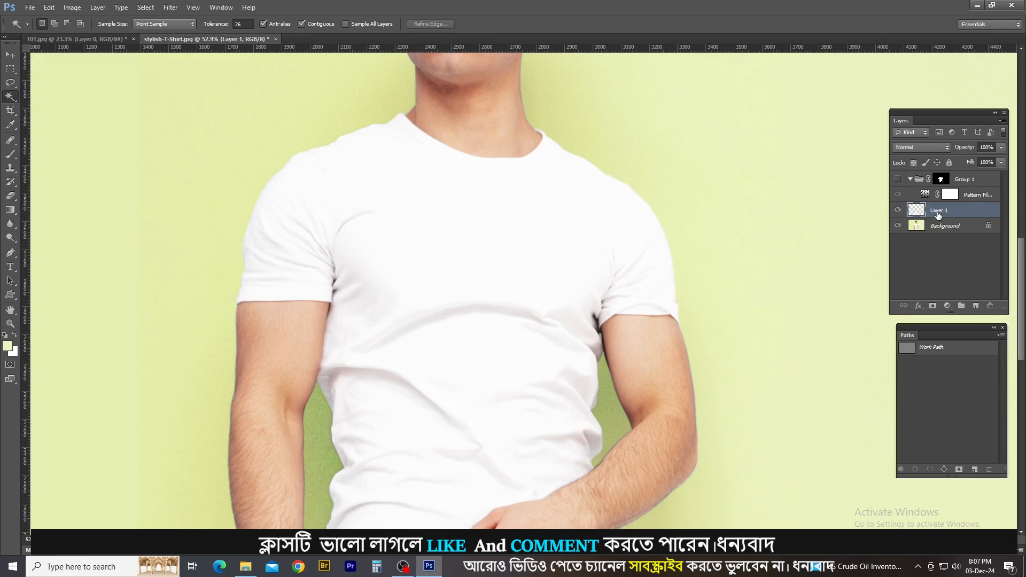
Show Group 1, move the copied shading layer above the pattern fill inside it and set its blend mode to Multiply.
left_click(898, 179)
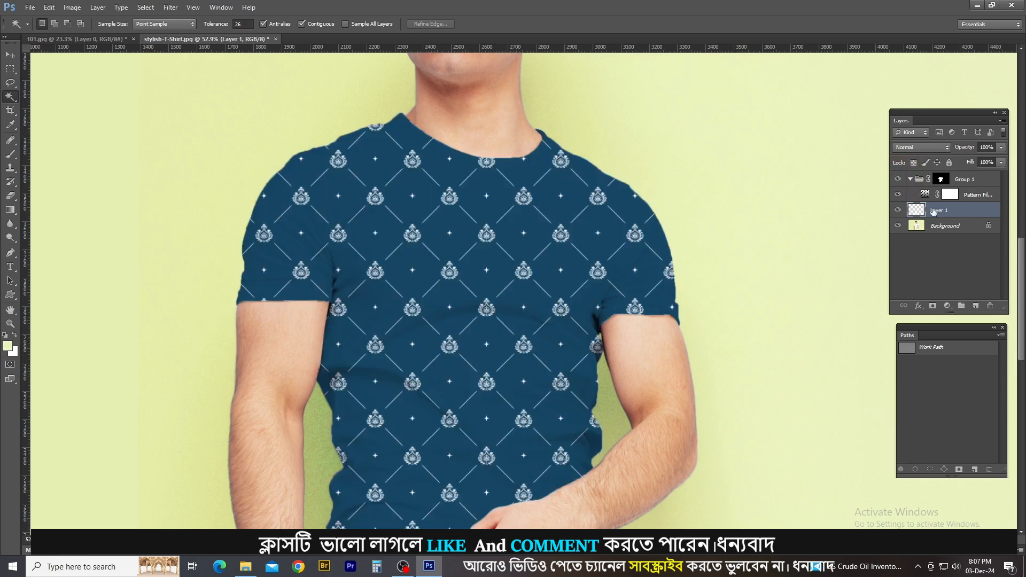
left_click_drag(936, 211, 943, 191)
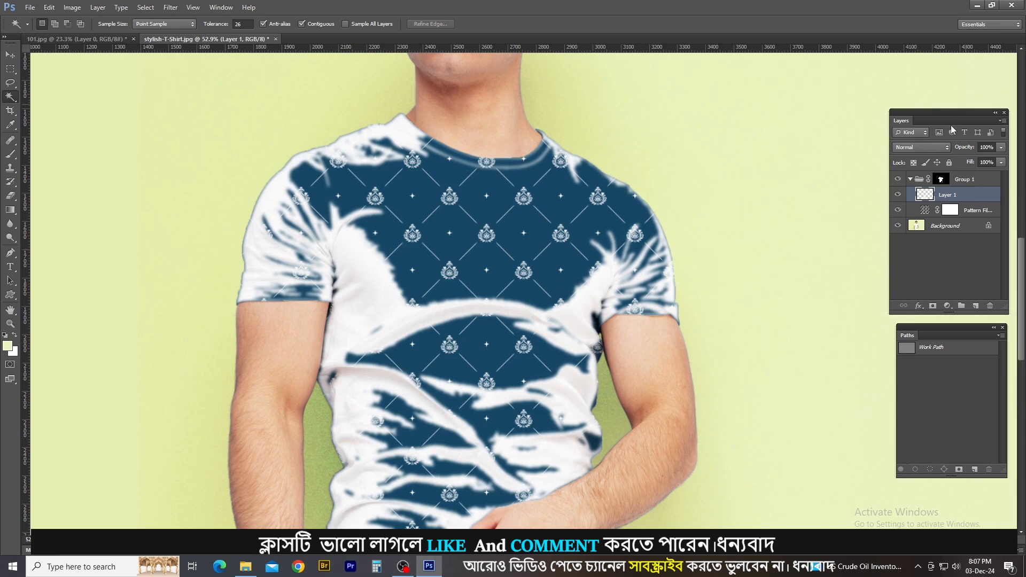
left_click(933, 148)
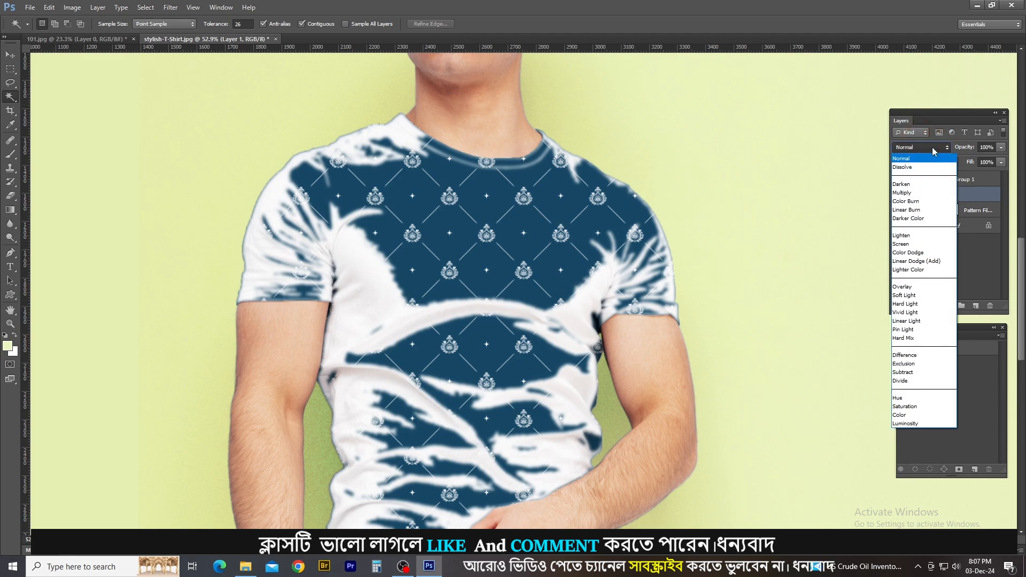
left_click(932, 149)
left_click(932, 149)
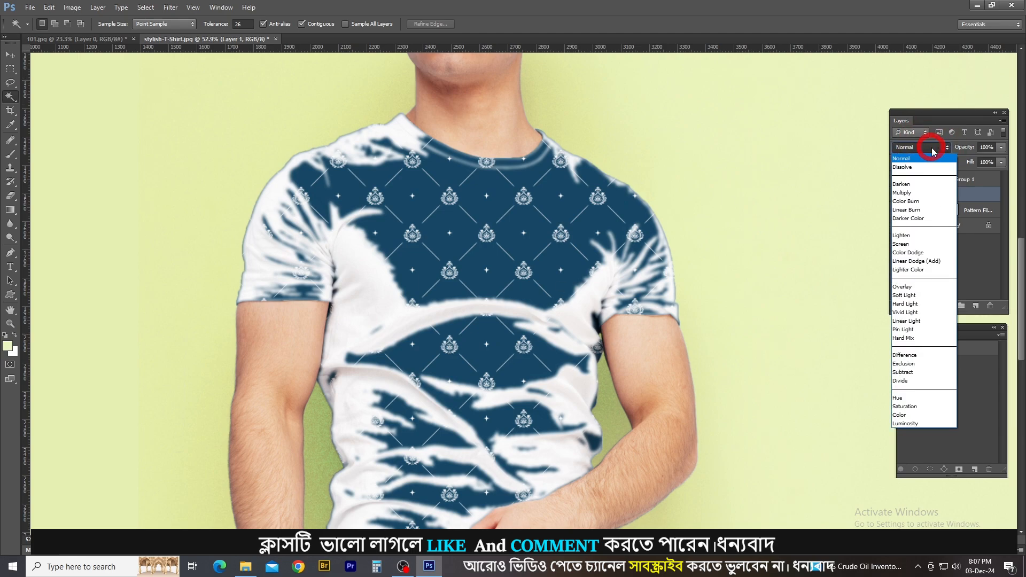
left_click(914, 194)
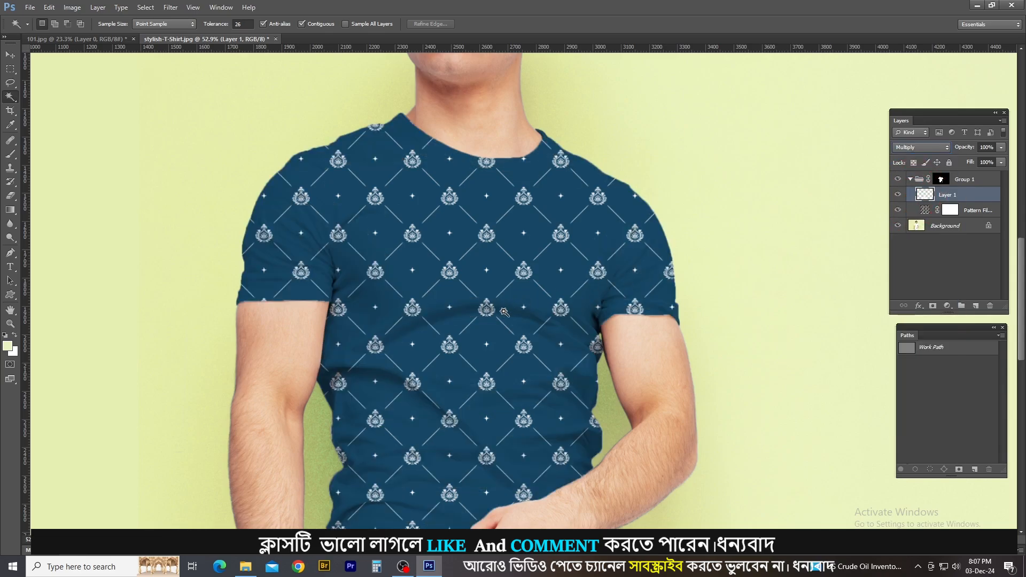
Examine the folds on the patterned shirt up close and compare the shirt with Layer 1 hidden and shown.
left_click(470, 325)
left_click(468, 323, "ctrl")
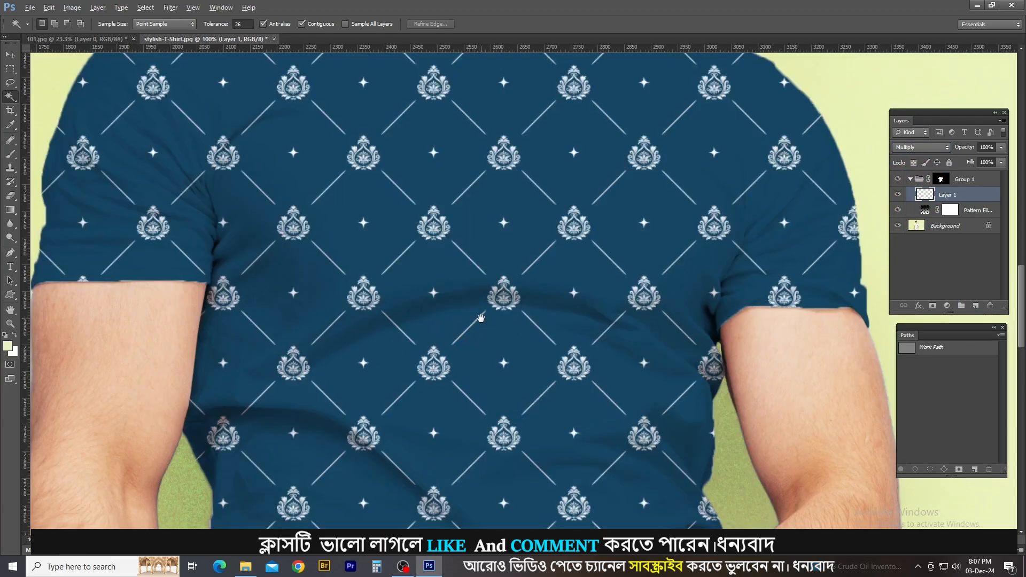
left_click(481, 319, "alt")
left_click(481, 319, "alt")
left_click(898, 195)
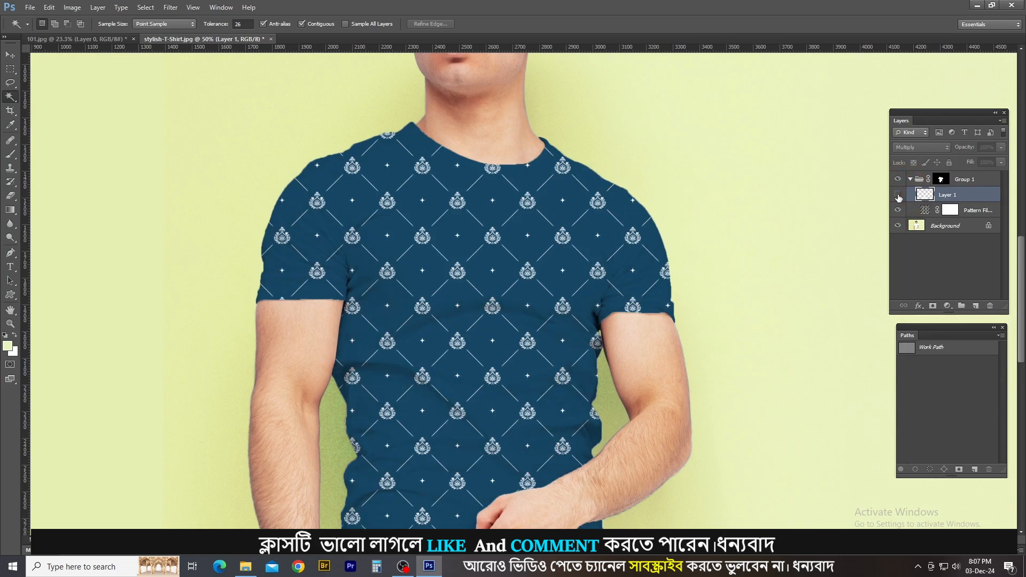
left_click(897, 195)
left_click(898, 195)
left_click(898, 196)
left_click(898, 196)
left_click(899, 196)
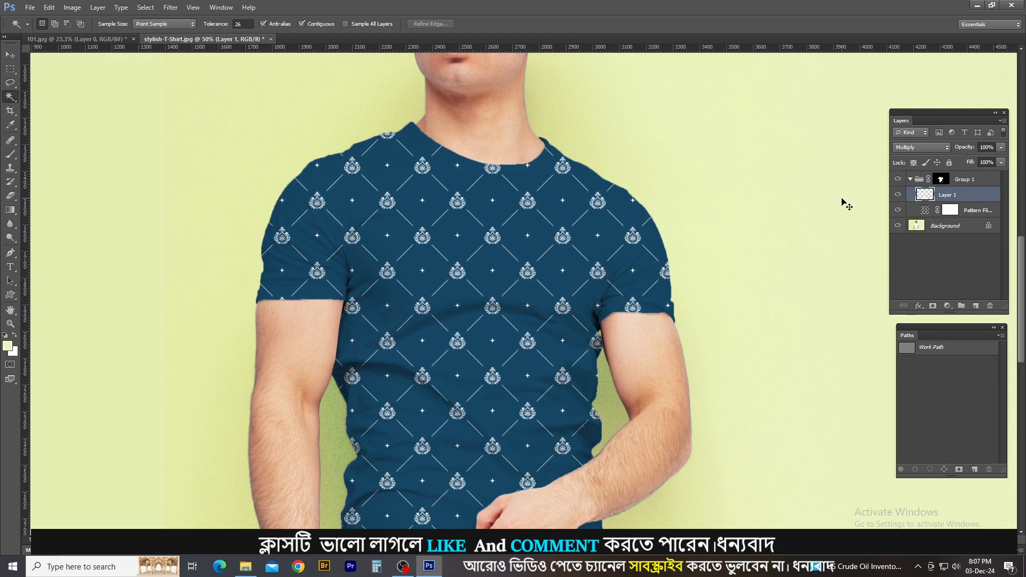
Try duplicating the Multiply shading layer four times to deepen the shirt's folds.
key("ctrl+j")
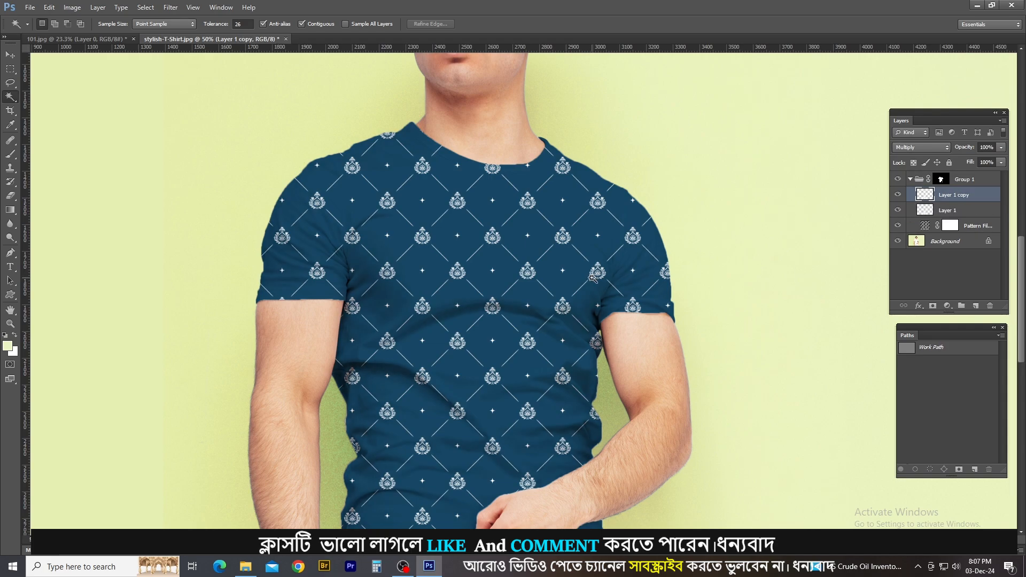
key("ctrl+j")
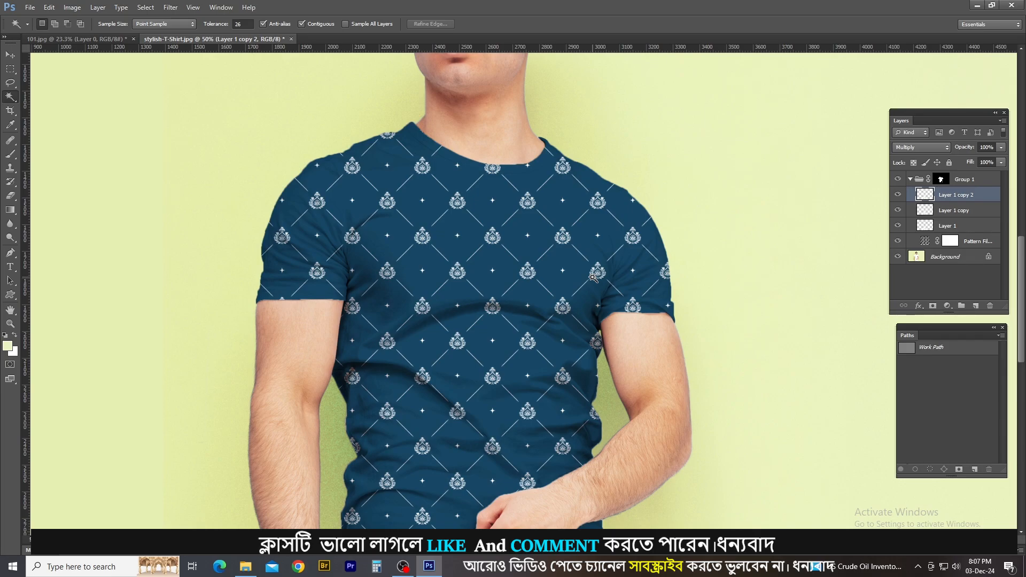
key("ctrl+j")
key("ctrl+j")
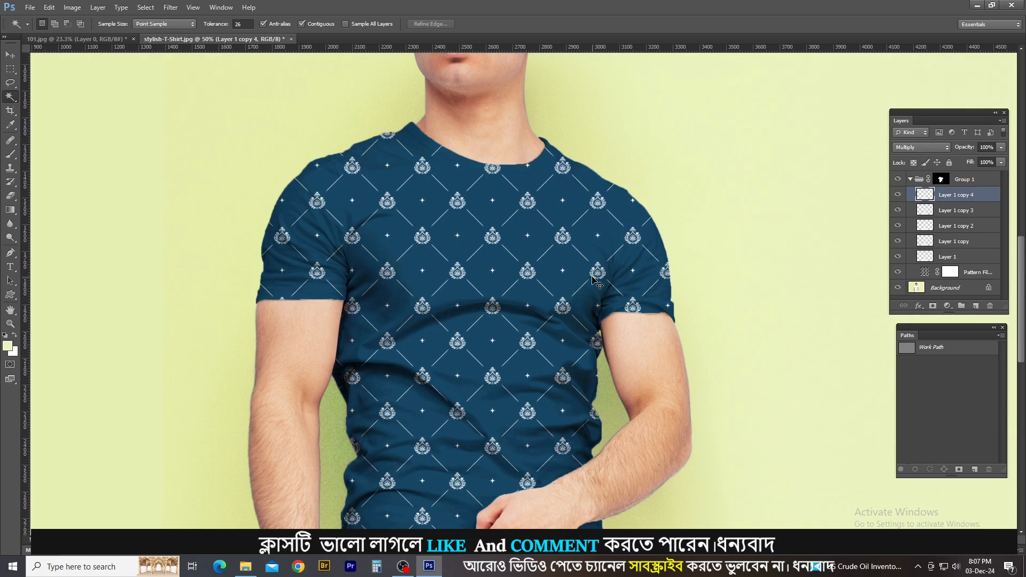
Undo all four duplications of the shading layer, keeping only the original Layer 1.
key("ctrl+alt+z")
key("ctrl+alt+z")
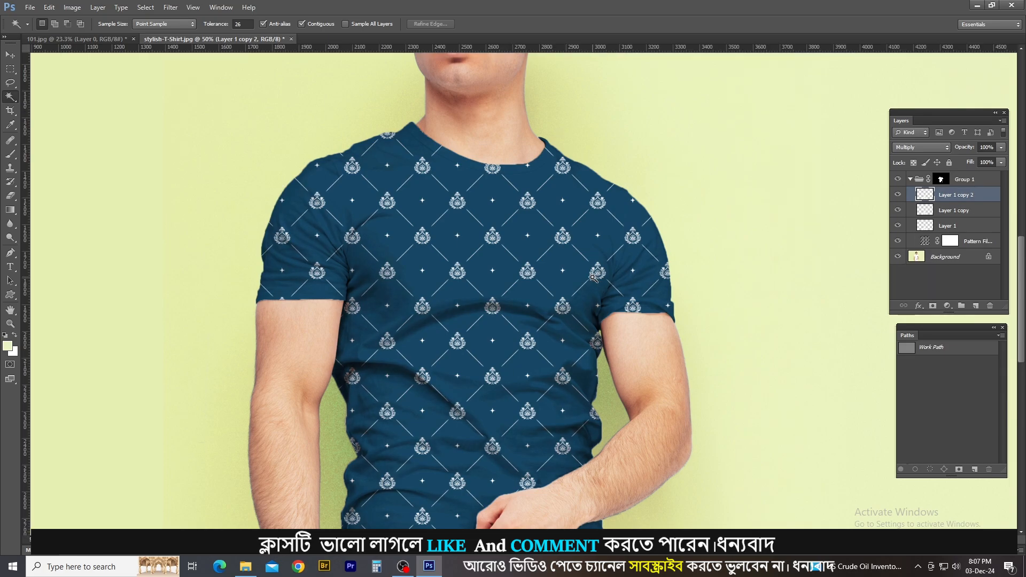
key("ctrl+plus")
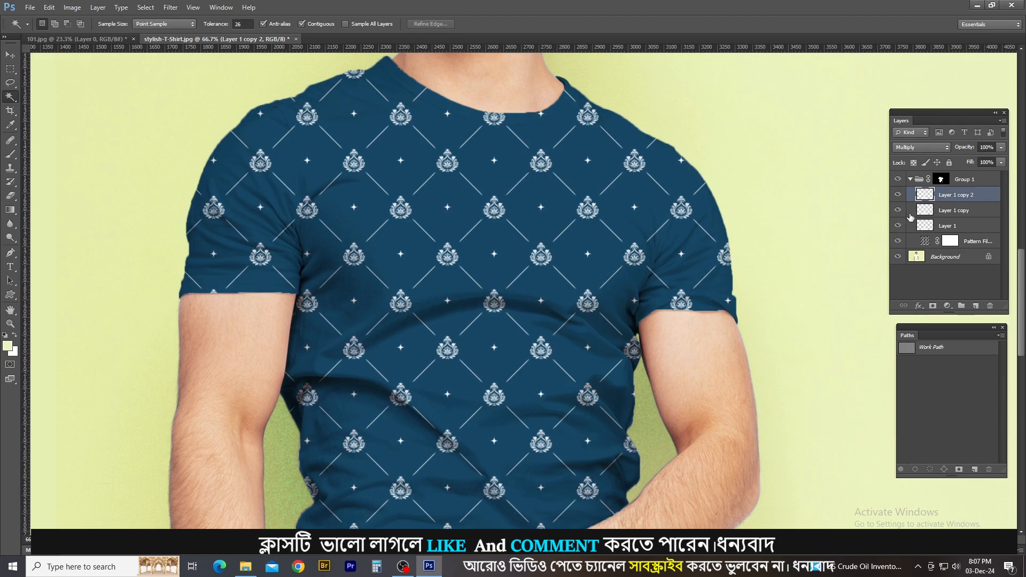
key("ctrl+alt+z")
key("ctrl+alt+z")
Toggle the visibility of the single shading layer to check its effect on the patterned shirt, leaving it visible.
left_click(899, 194)
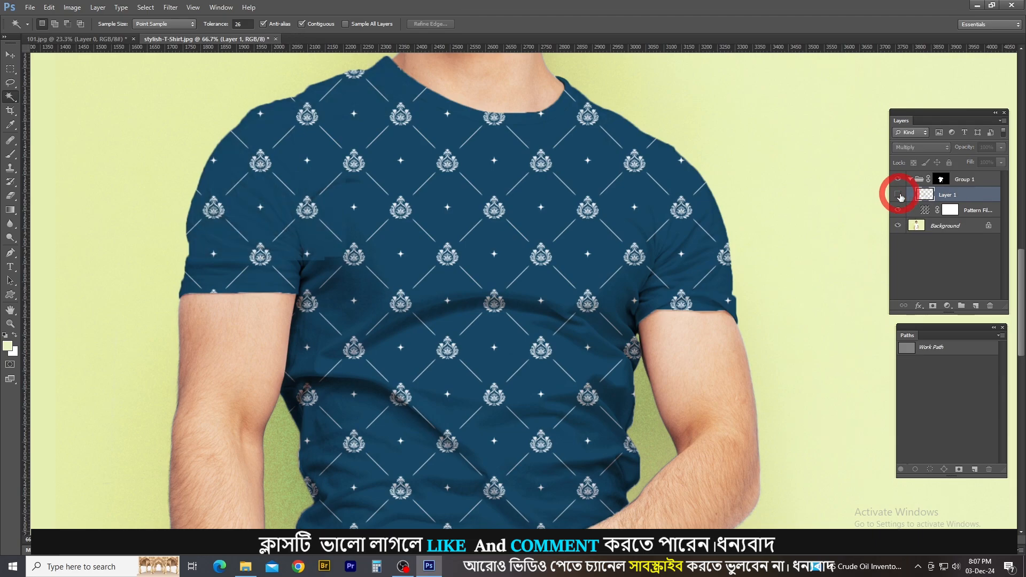
left_click(900, 197)
left_click(900, 197)
left_click(900, 196)
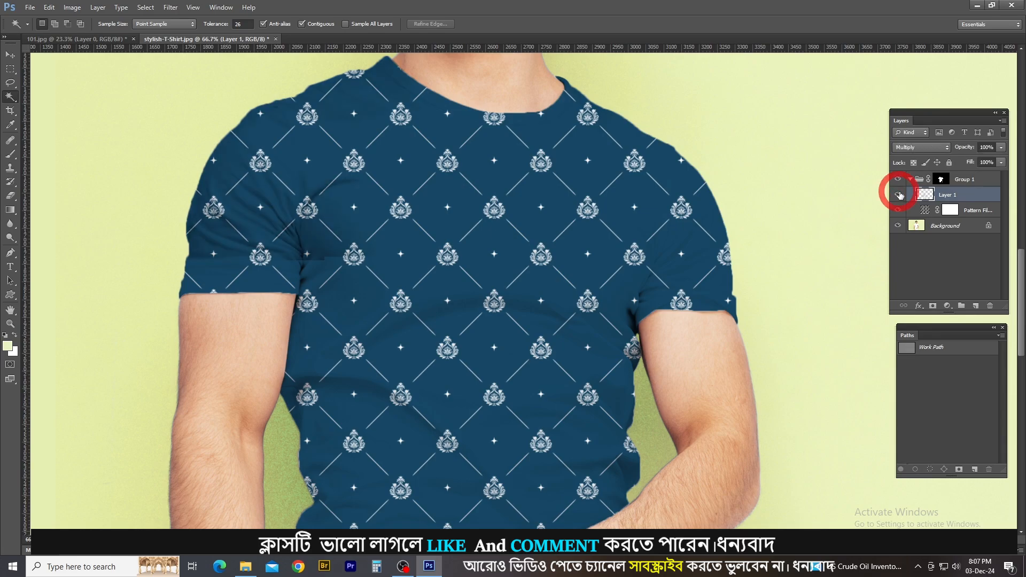
Compare the shirt with Layer 1 hidden and shown, and examine the folds in full view and up close.
left_click(900, 195)
left_click(900, 195)
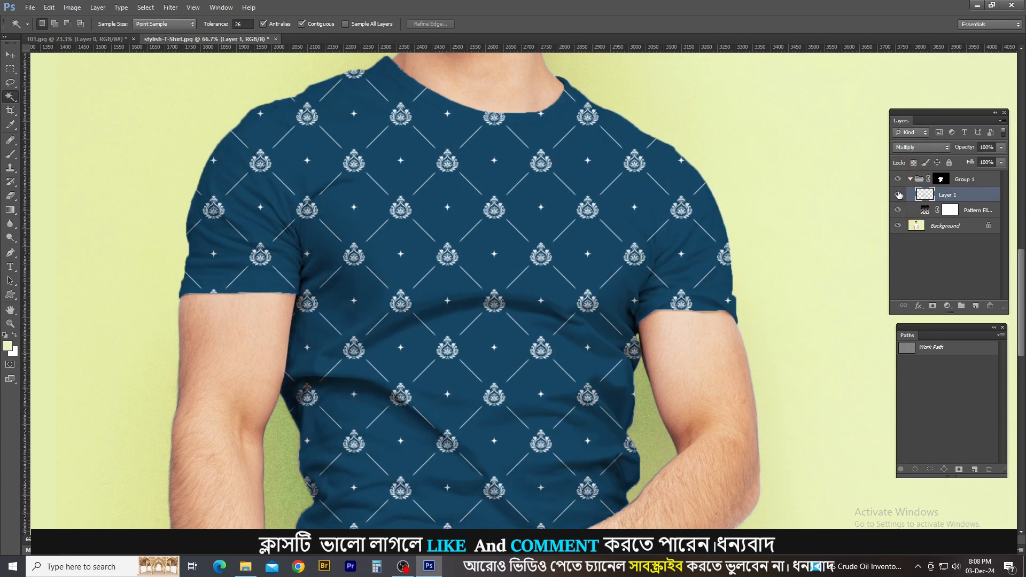
scroll(487, 270, "down", 5)
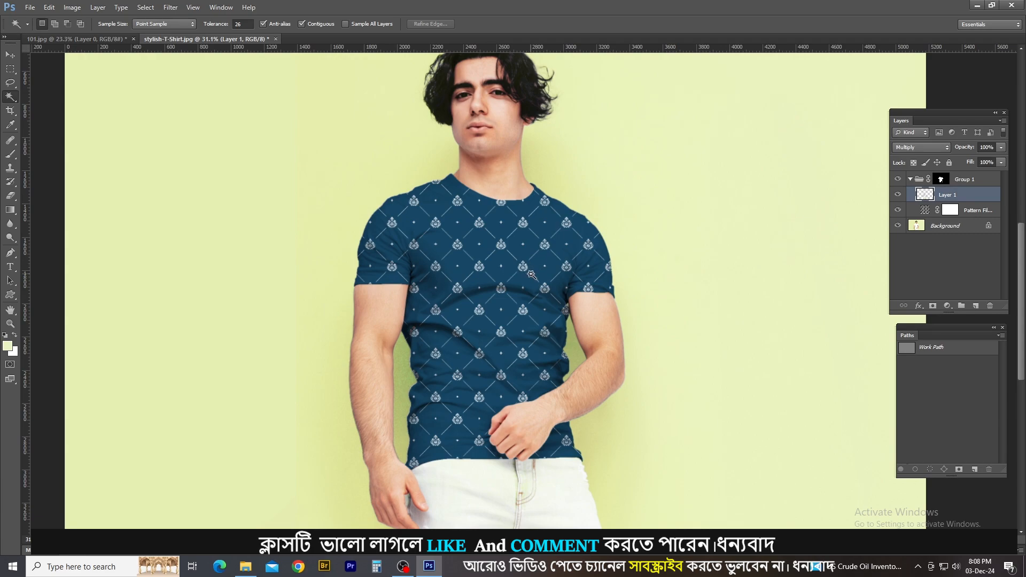
scroll(531, 275, "up", 5)
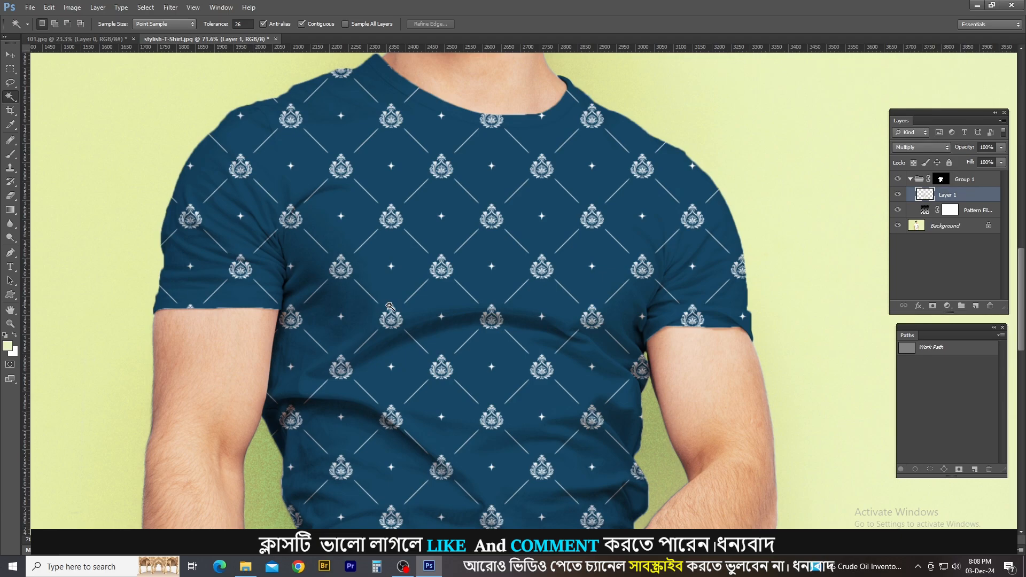
Copy the Background areas outside Layer 1's fold shadows to a new layer and place it above Layer 1 inside Group 1.
left_click(925, 194, "ctrl")
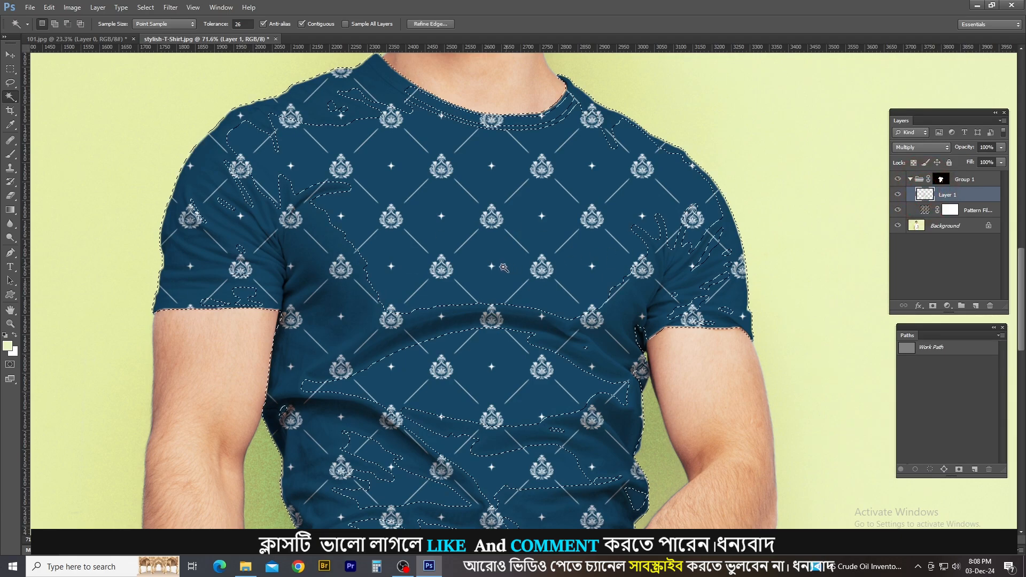
scroll(491, 272, "down", 3)
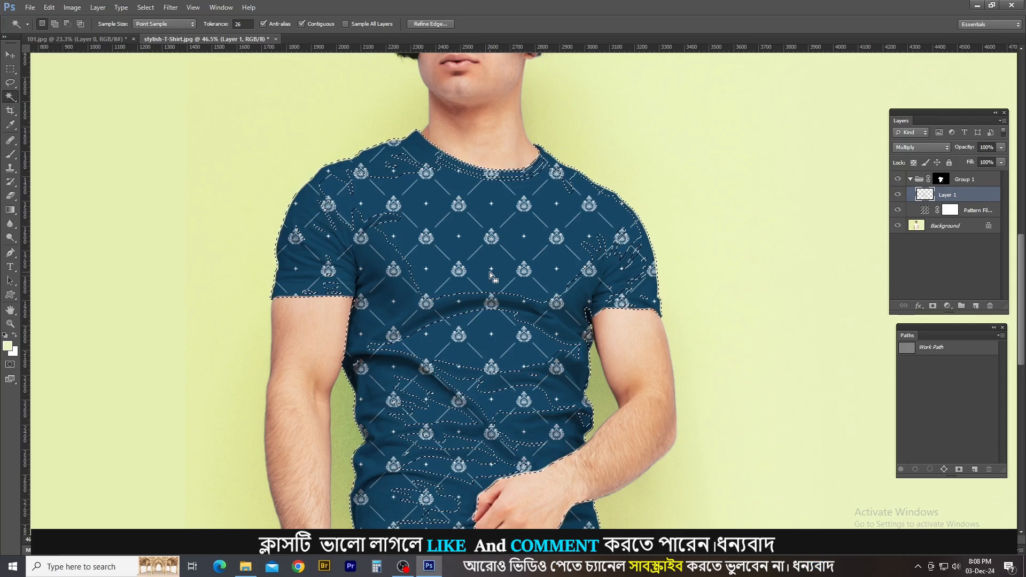
left_click(935, 227)
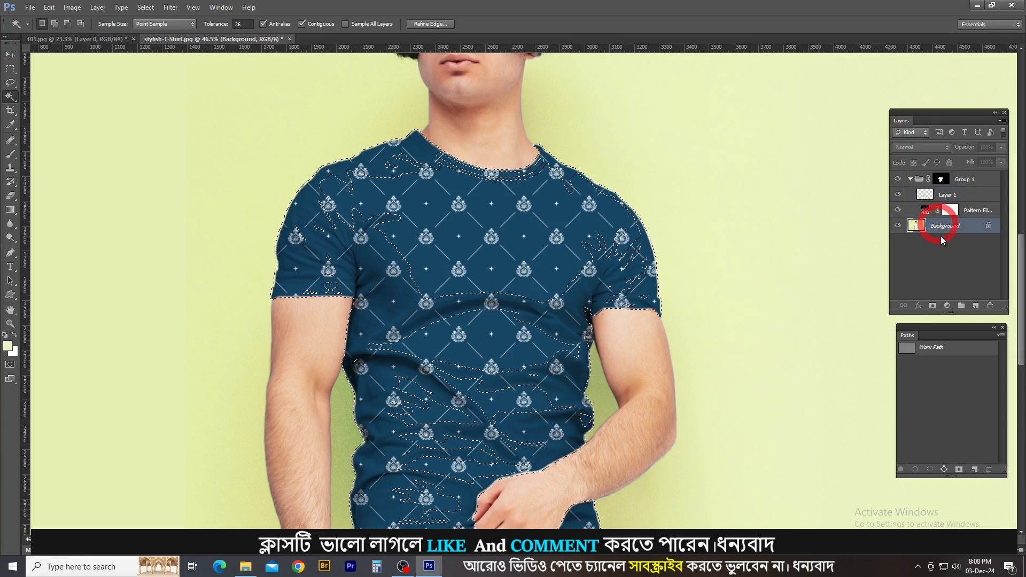
key("ctrl+j")
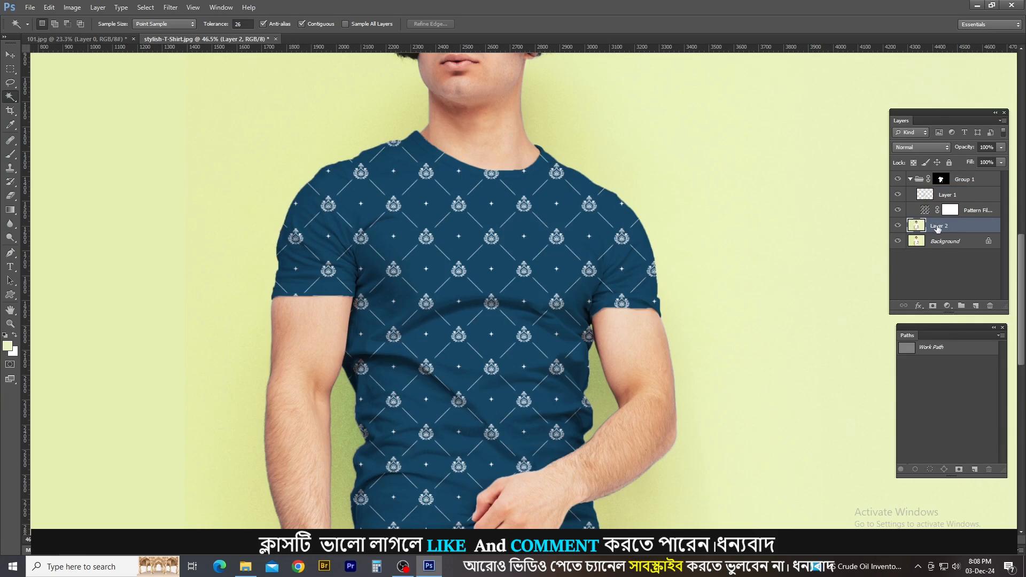
left_click_drag(938, 227, 940, 187)
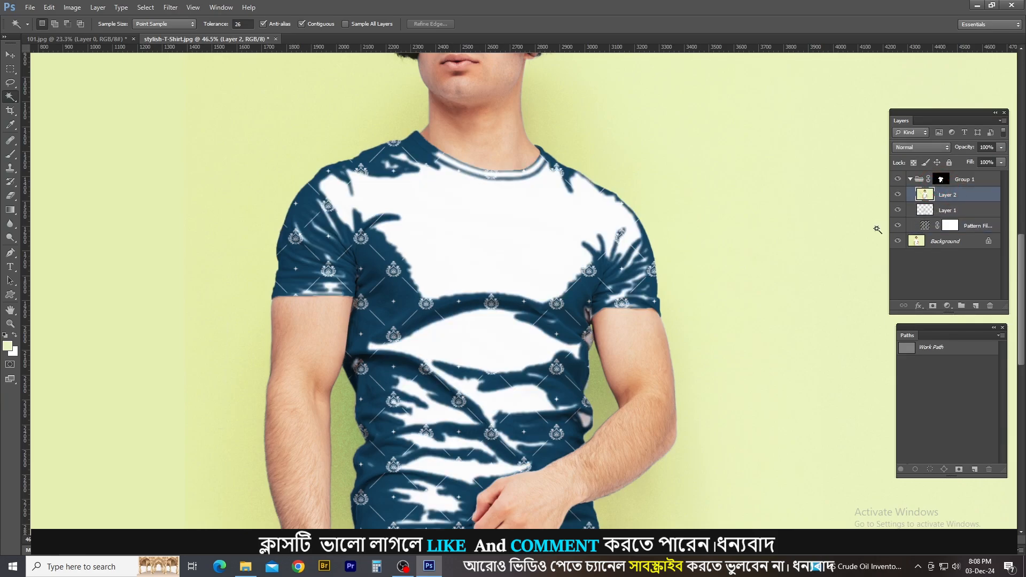
Examine the areas covered by Layer 2 by loading its outline as a selection, and deselect it.
scroll(455, 256, "up", 4)
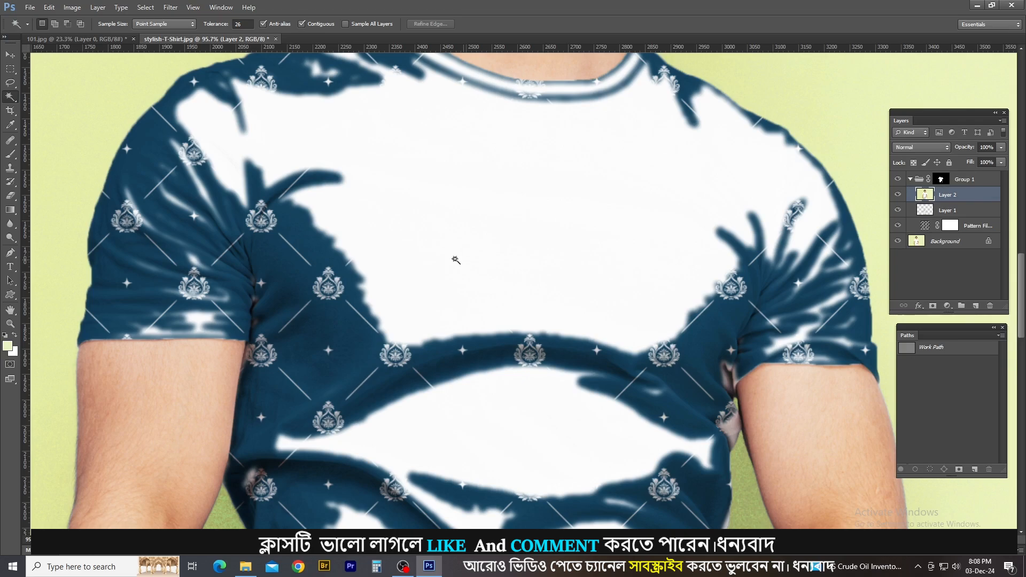
scroll(544, 253, "down", 3)
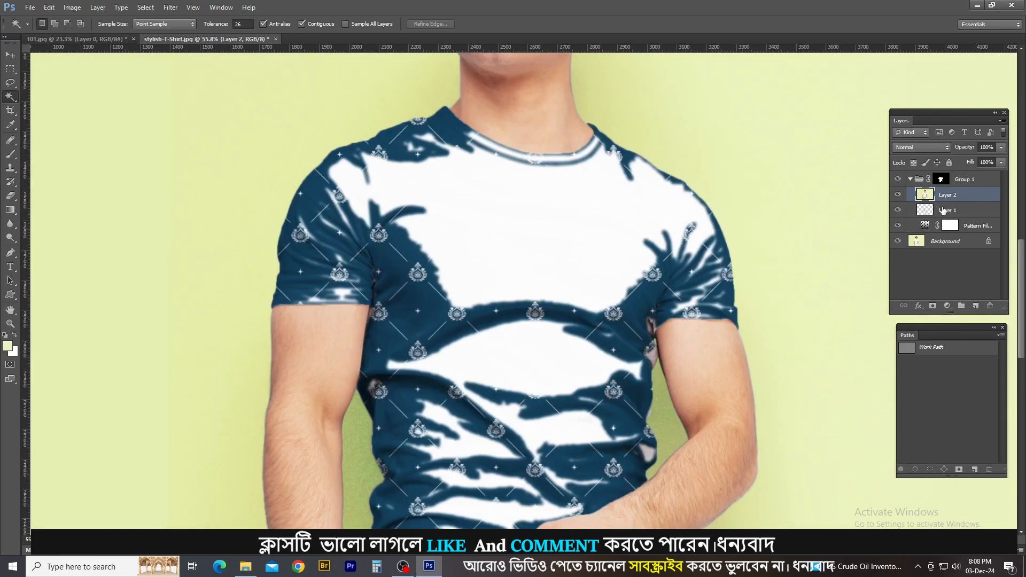
scroll(817, 250, "down", 2)
left_click(929, 200, "ctrl")
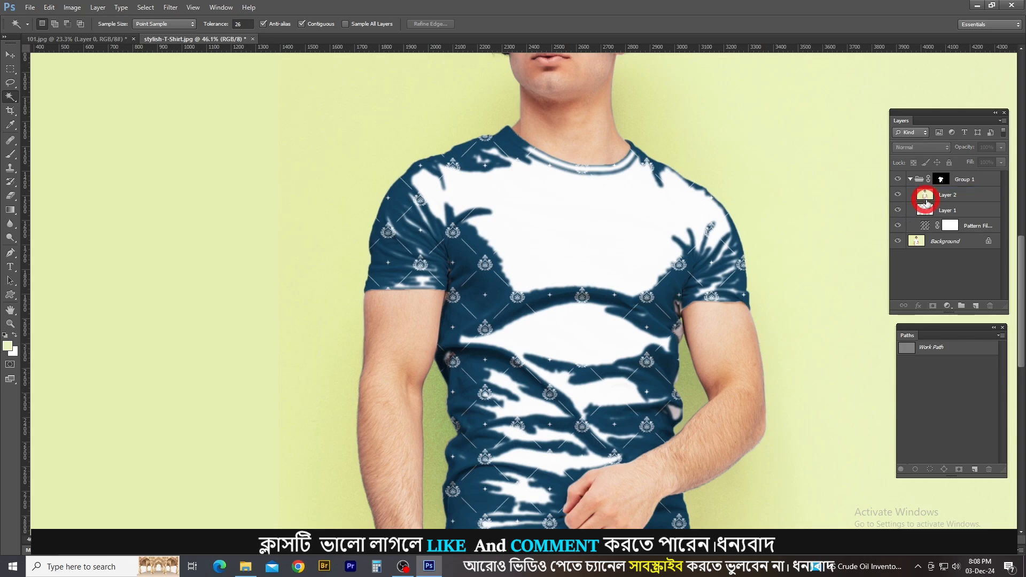
left_click(928, 196, "ctrl")
scroll(688, 131, "down", 1)
scroll(694, 214, "down", 1)
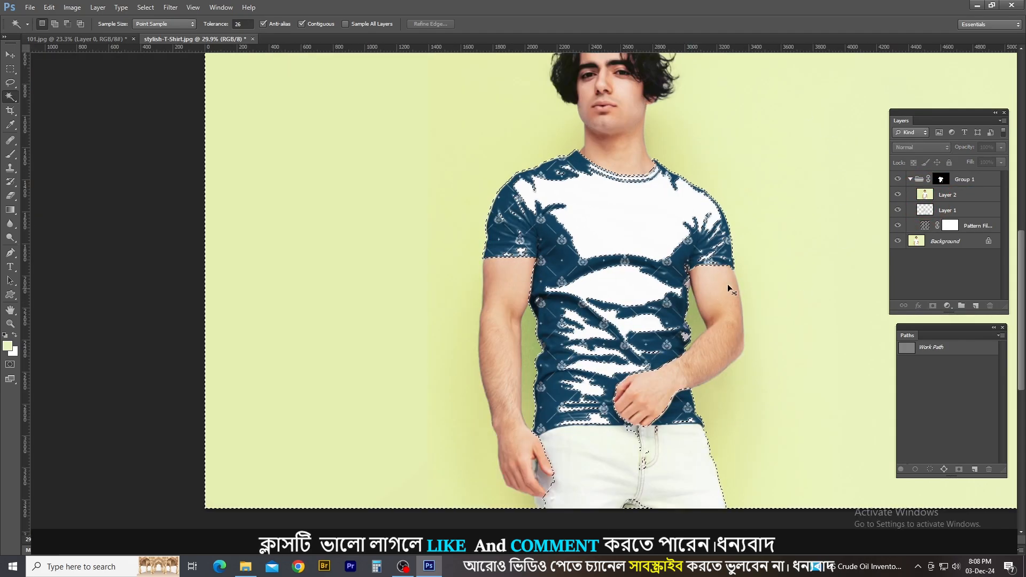
key("ctrl+d")
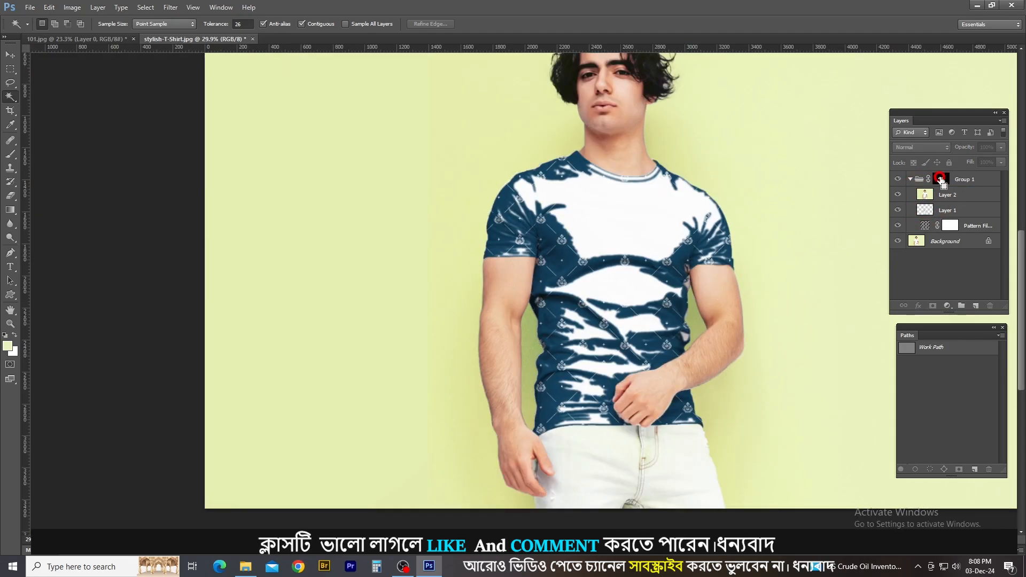
Delete everything outside the T-shirt from Layer 2, using the Group 1 mask as the selection.
left_click(941, 181, "ctrl")
scroll(615, 270, "up", 2)
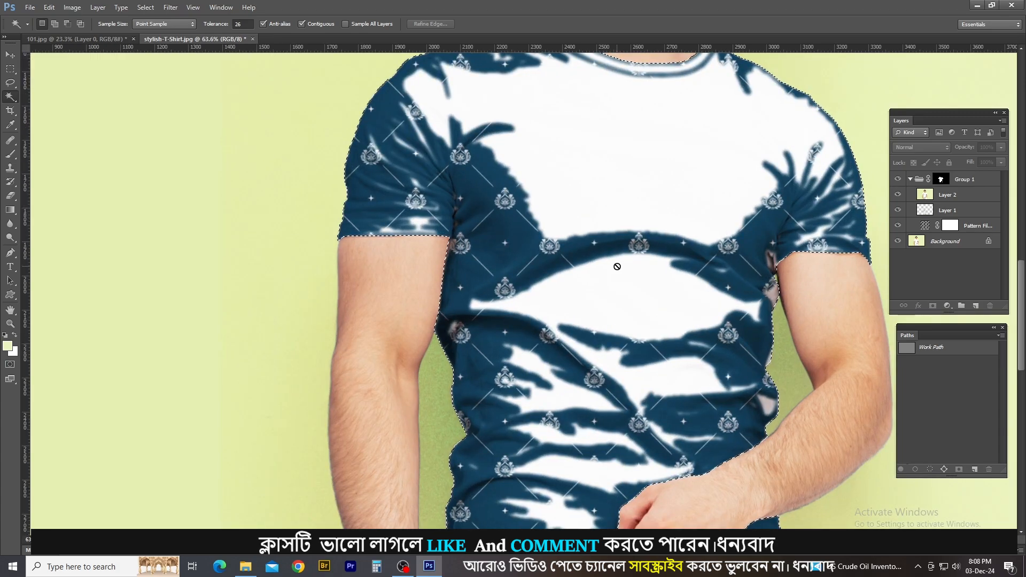
left_click(949, 196)
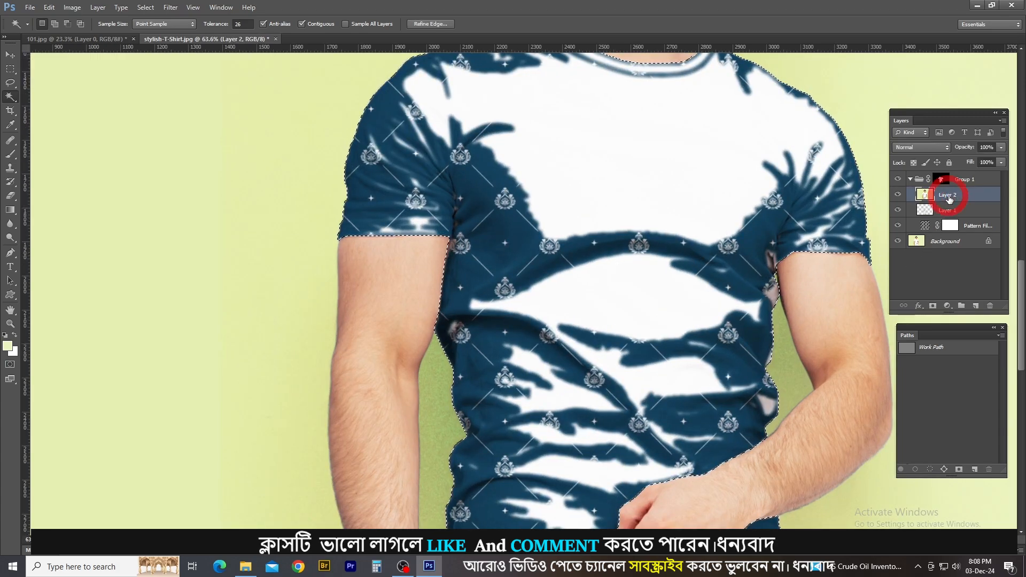
key("Delete")
key("ctrl+d")
Load Layer 2's outline as a selection to check which shirt highlights it covers, and deselect it.
left_click(926, 196, "ctrl")
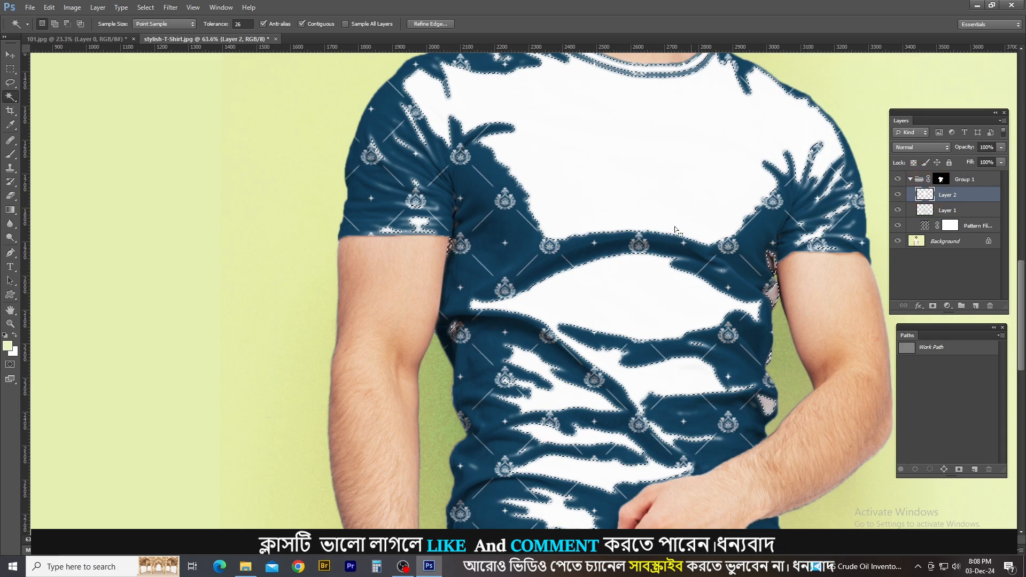
scroll(675, 230, "down", 2)
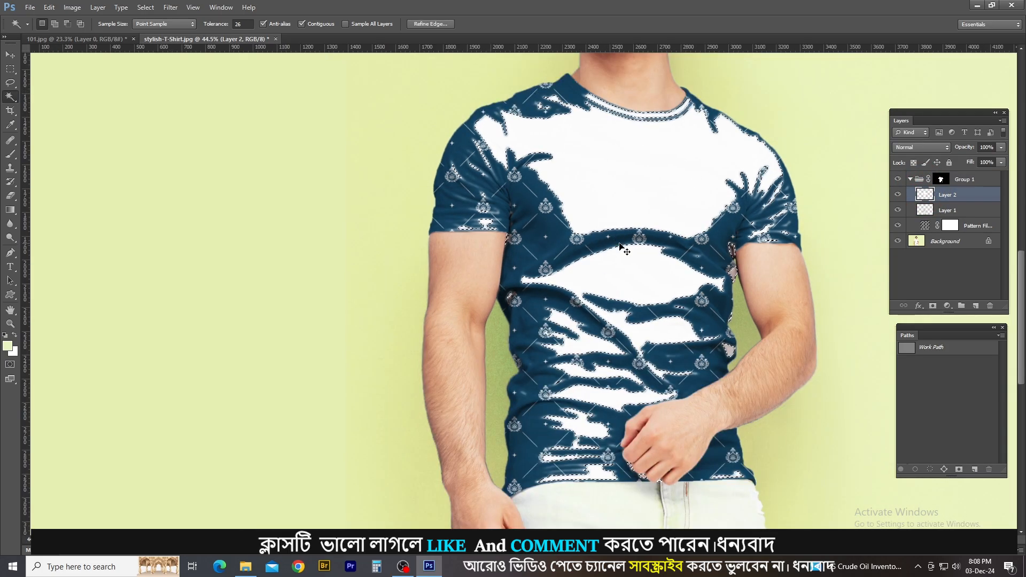
key("ctrl+d")
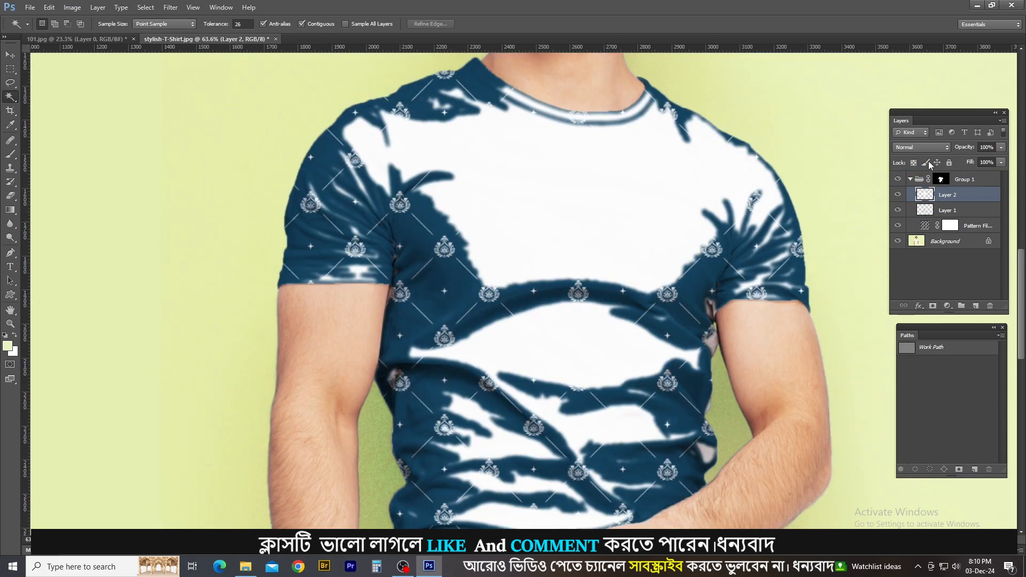
Blend Layer 2 with Soft Light at 49% opacity, comparing the shirt with the layer hidden and shown.
left_click(927, 149)
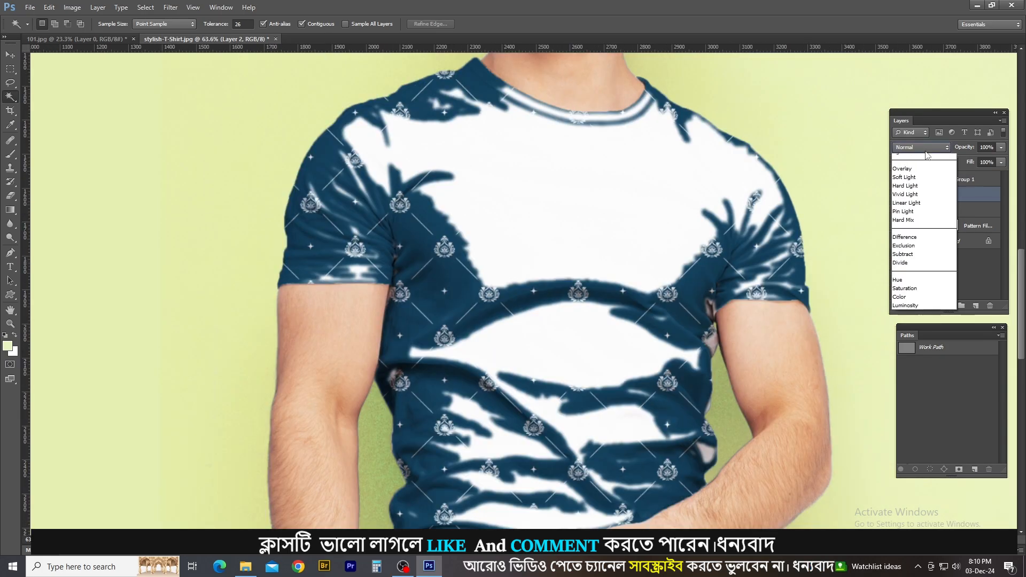
left_click(904, 294)
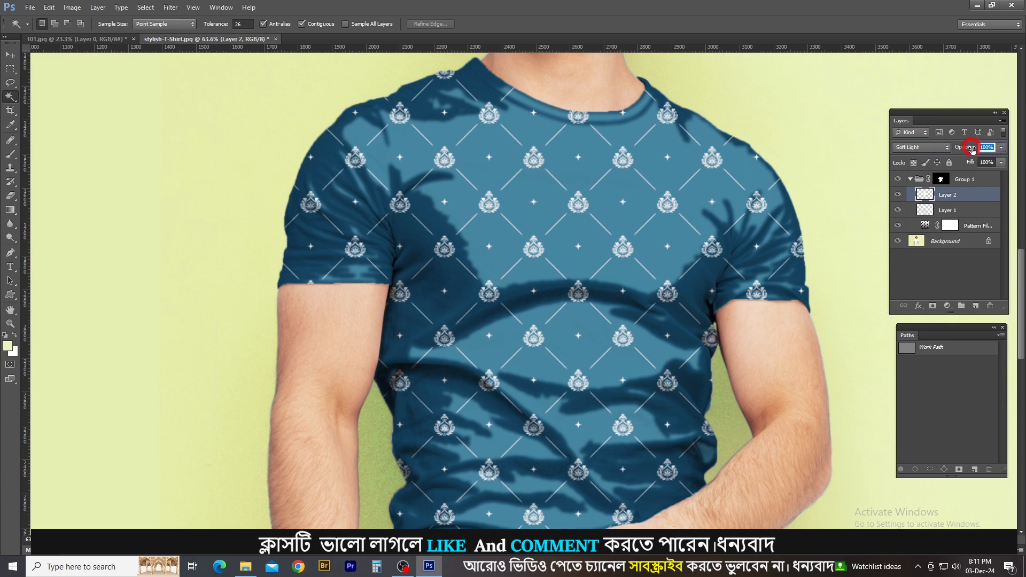
left_click_drag(972, 149, 958, 151)
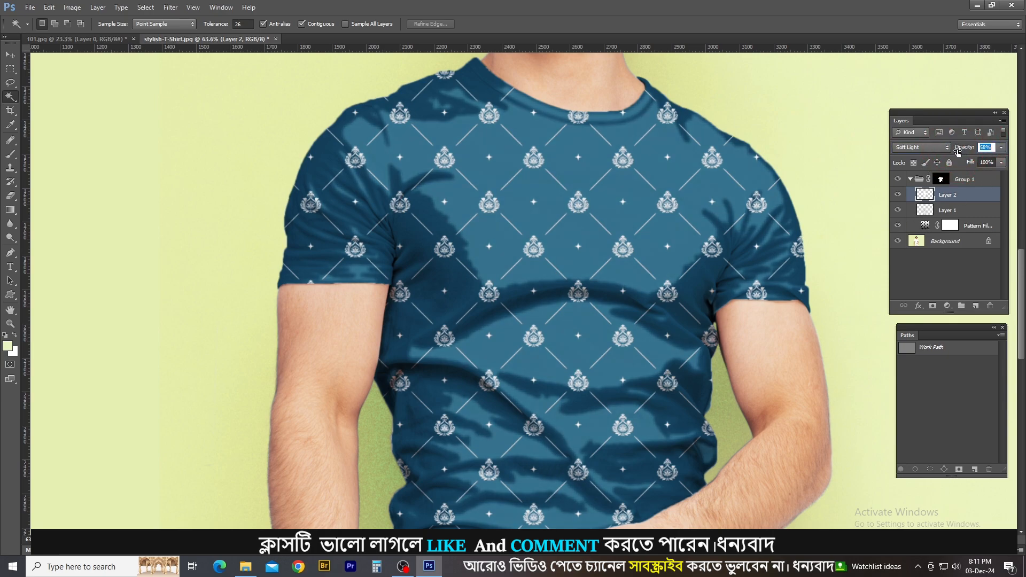
left_click(898, 194)
left_click(897, 195)
left_click_drag(968, 152, 964, 151)
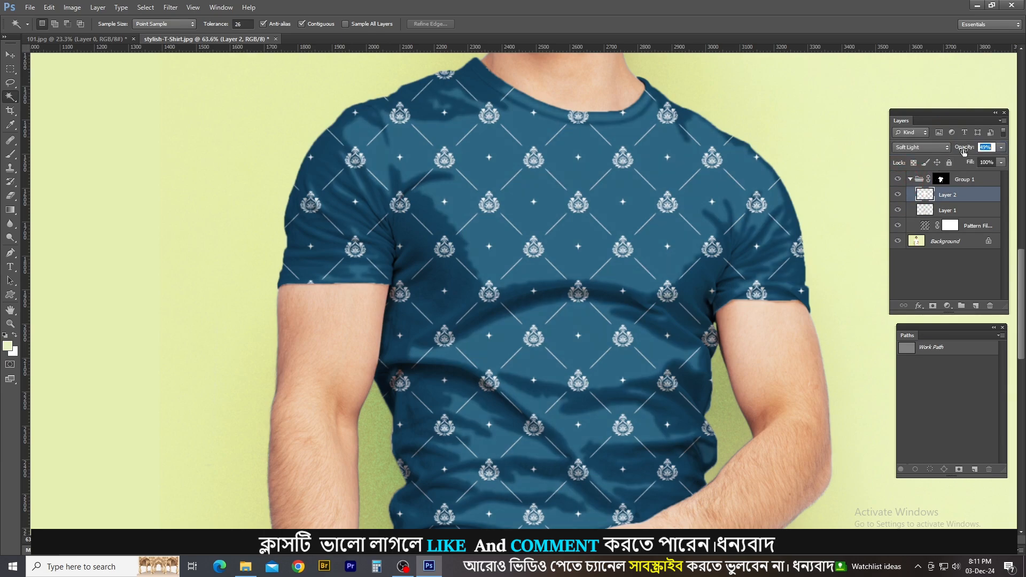
left_click(897, 195)
left_click(898, 195)
left_click(897, 194)
left_click(898, 194)
Soften Layer 2's highlight edges with a Gaussian Blur of 42.8 pixels radius.
left_click(170, 7)
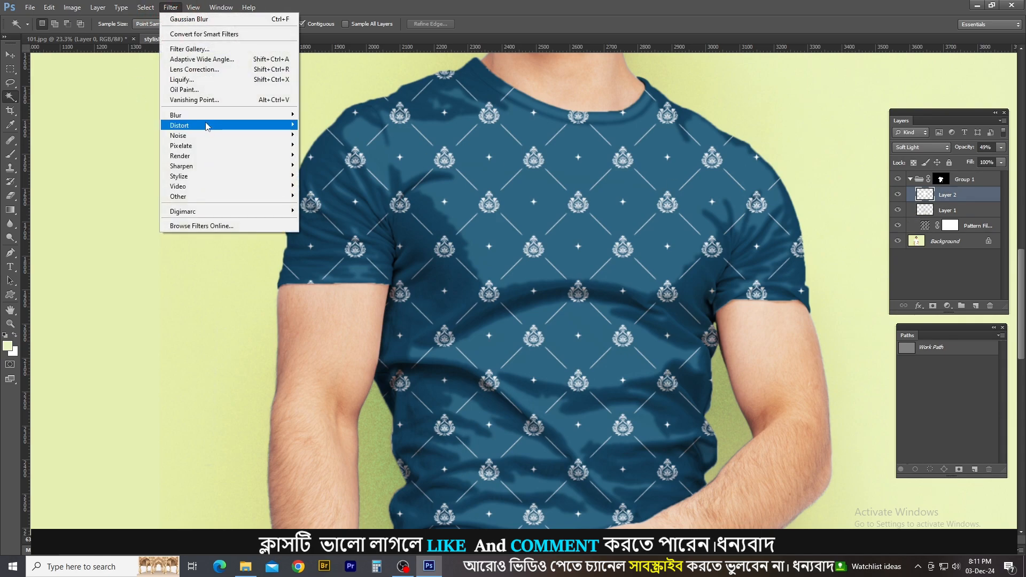
mouse_move(206, 115)
left_click(327, 190)
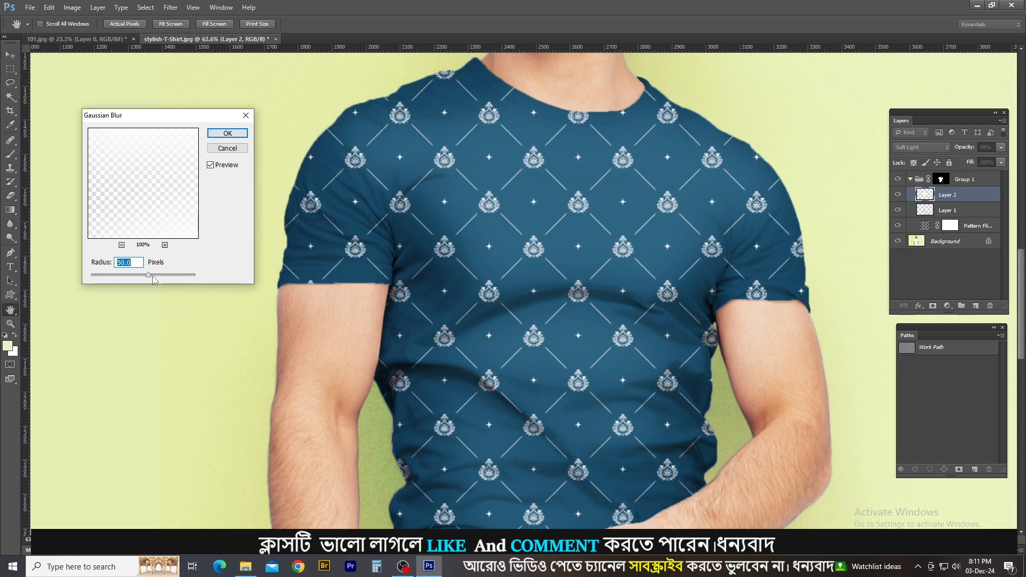
left_click_drag(150, 278, 154, 279)
left_click(144, 277)
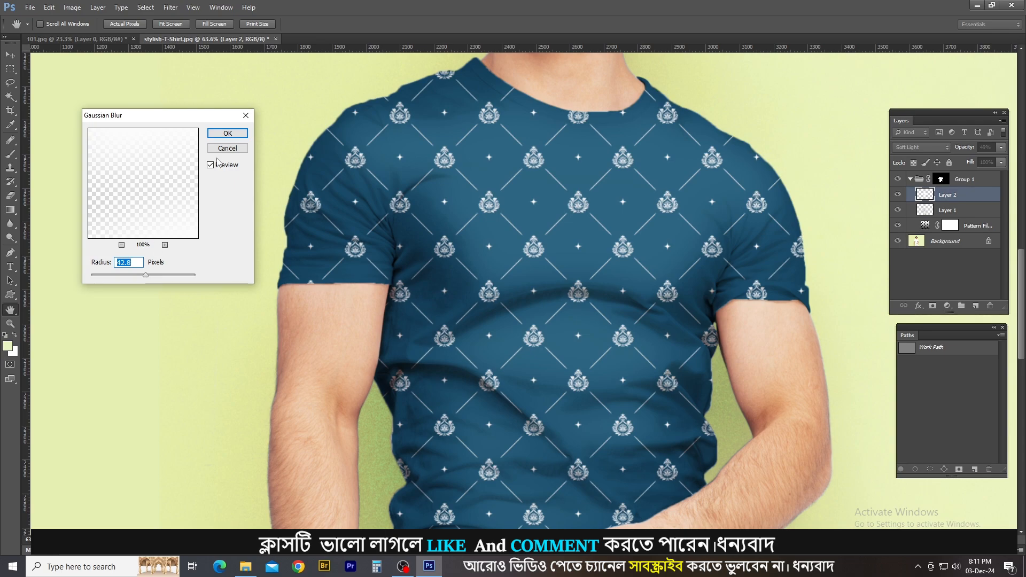
left_click(237, 134)
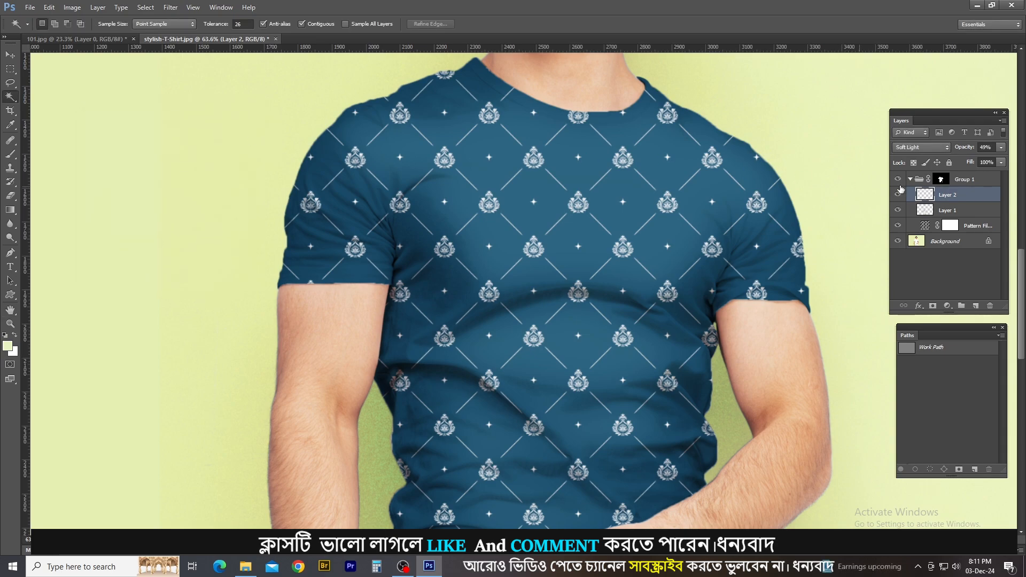
Toggle Layer 2's visibility repeatedly to compare the shirt with and without the blurred highlights, leaving the layer shown.
left_click(898, 195)
left_click(897, 196)
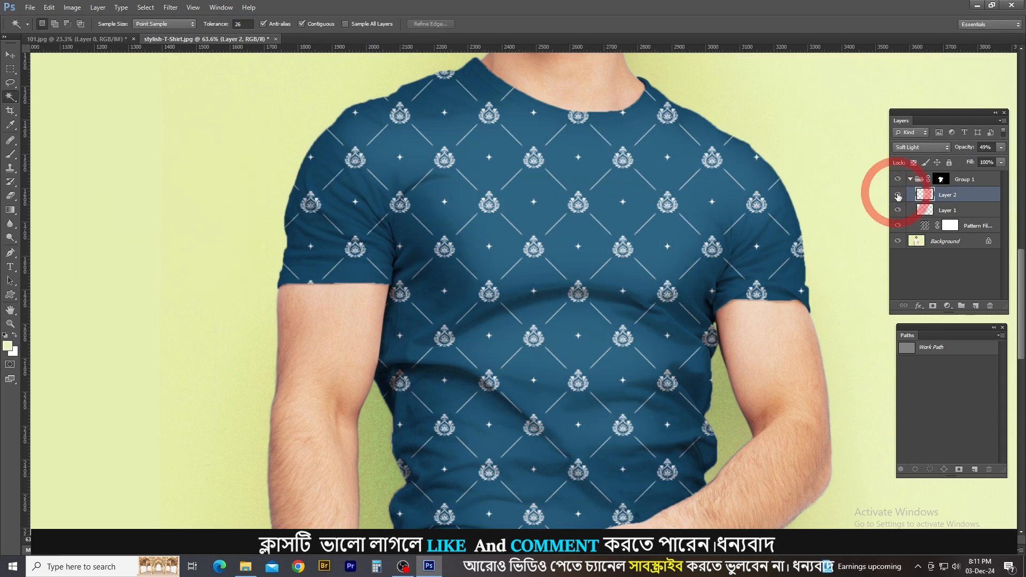
left_click(898, 196)
left_click(898, 196)
left_click(899, 196)
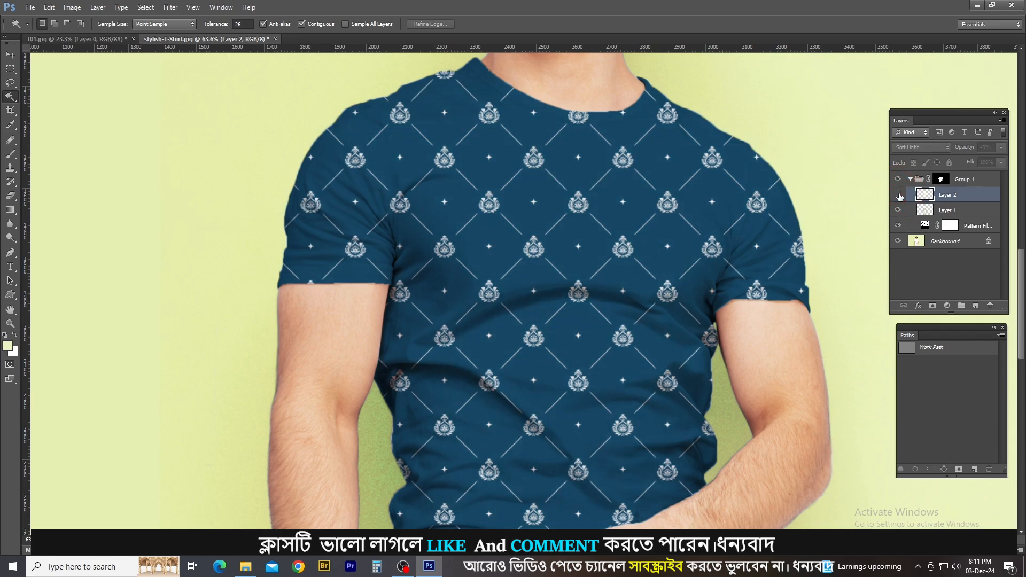
left_click(898, 196)
left_click(898, 196)
left_click(899, 196)
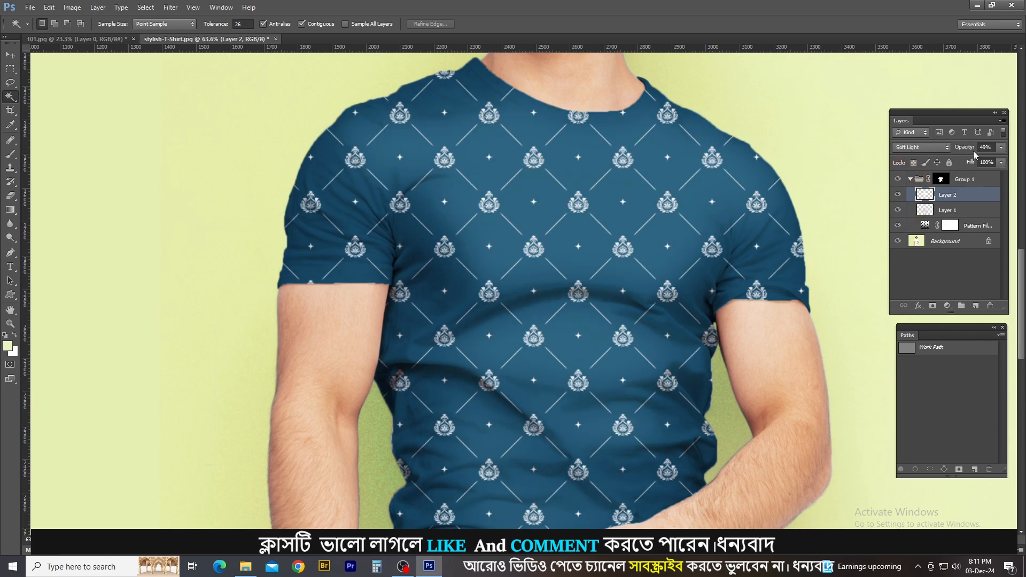
Reduce Layer 2's opacity to 20%, comparing the whole shirt with the highlight layer hidden and shown.
left_click_drag(964, 151, 968, 150)
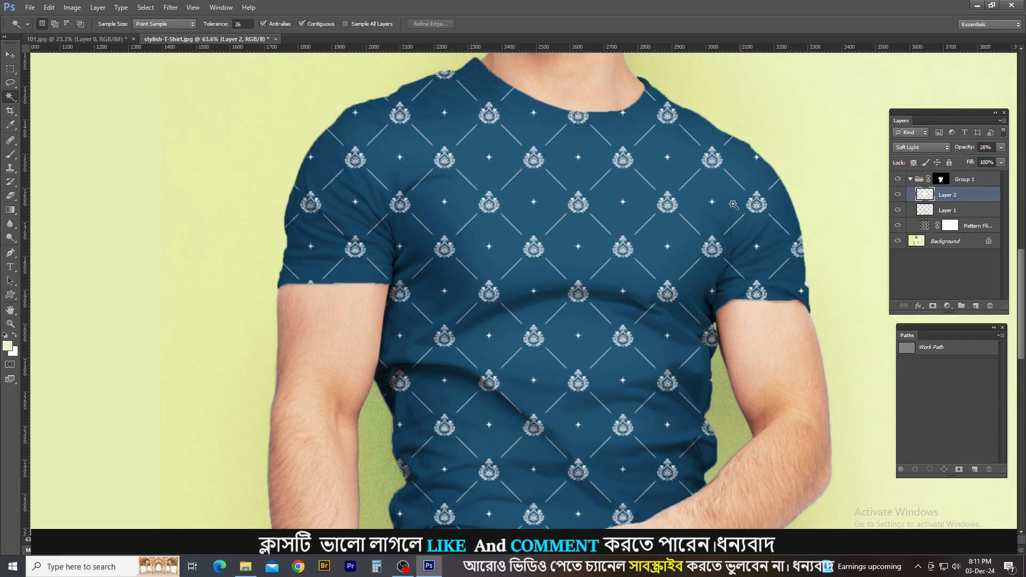
left_click(635, 223)
left_click(635, 224)
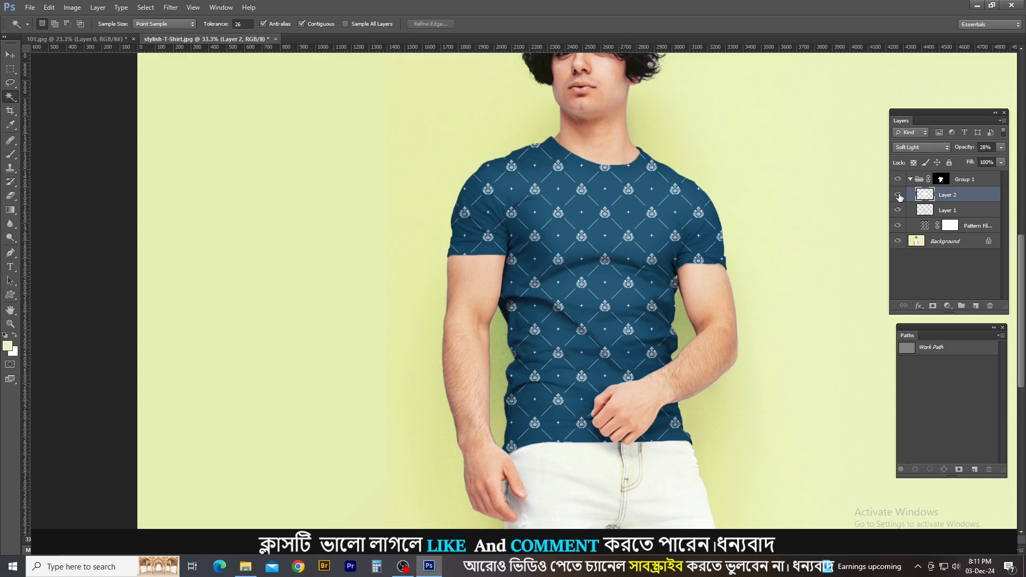
left_click(899, 196)
left_click(899, 195)
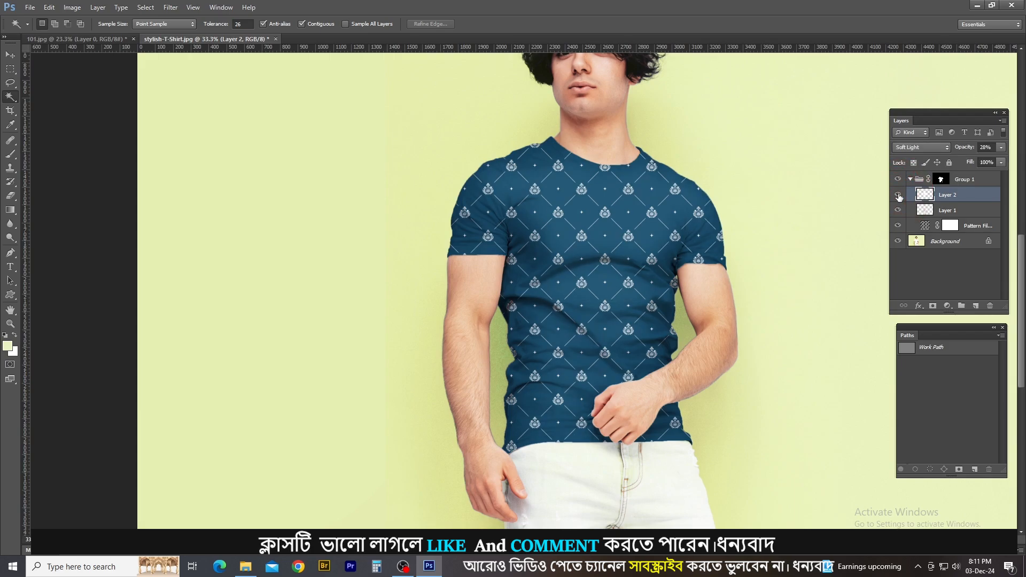
left_click(963, 149)
left_click(899, 195)
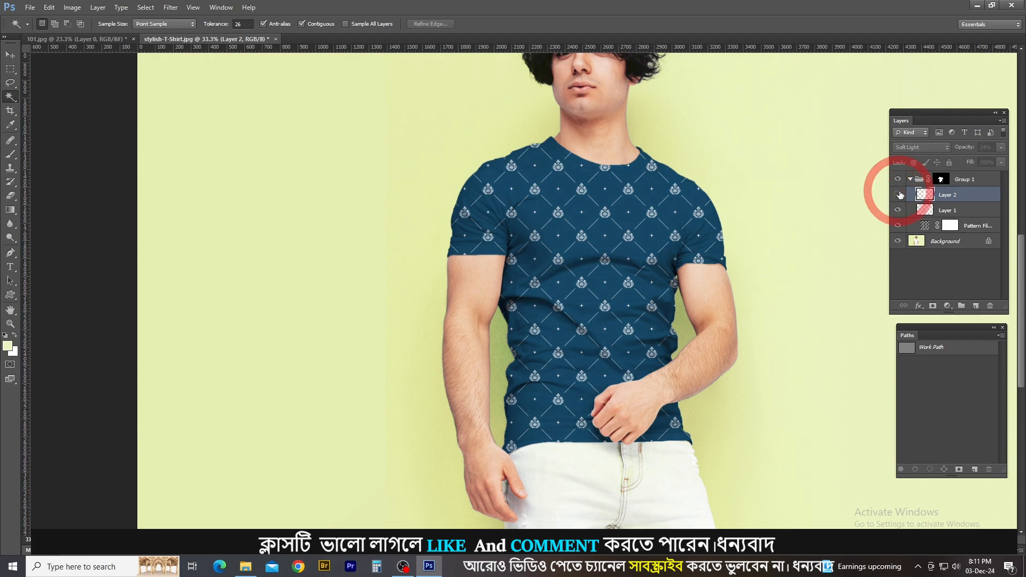
left_click(898, 195)
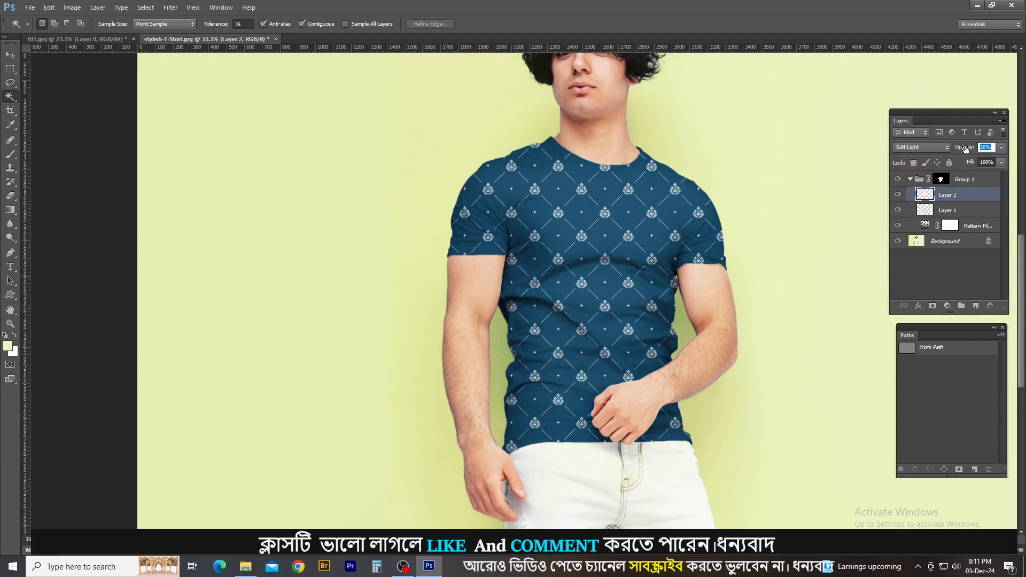
left_click(965, 149)
left_click(899, 195)
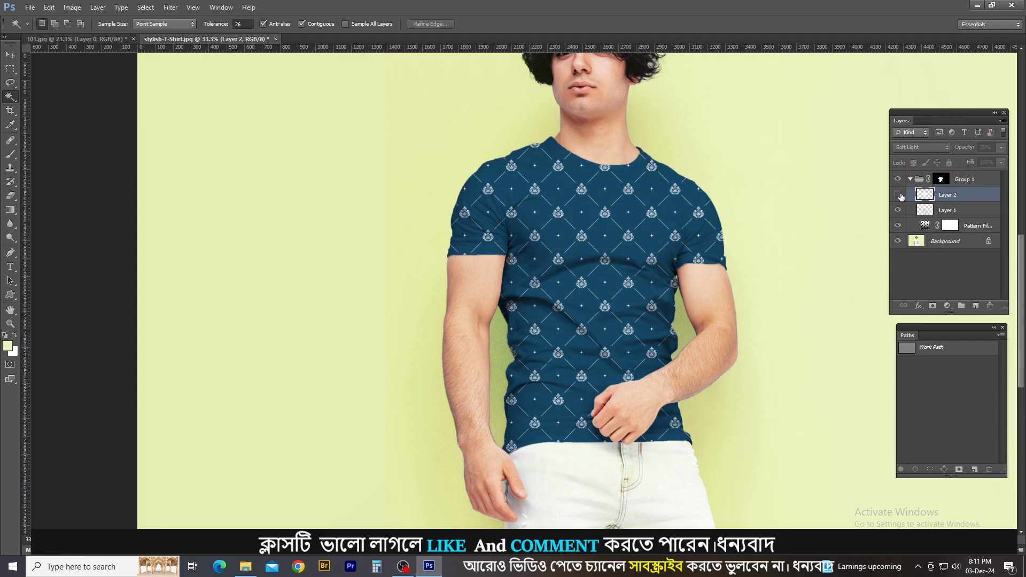
left_click(899, 195)
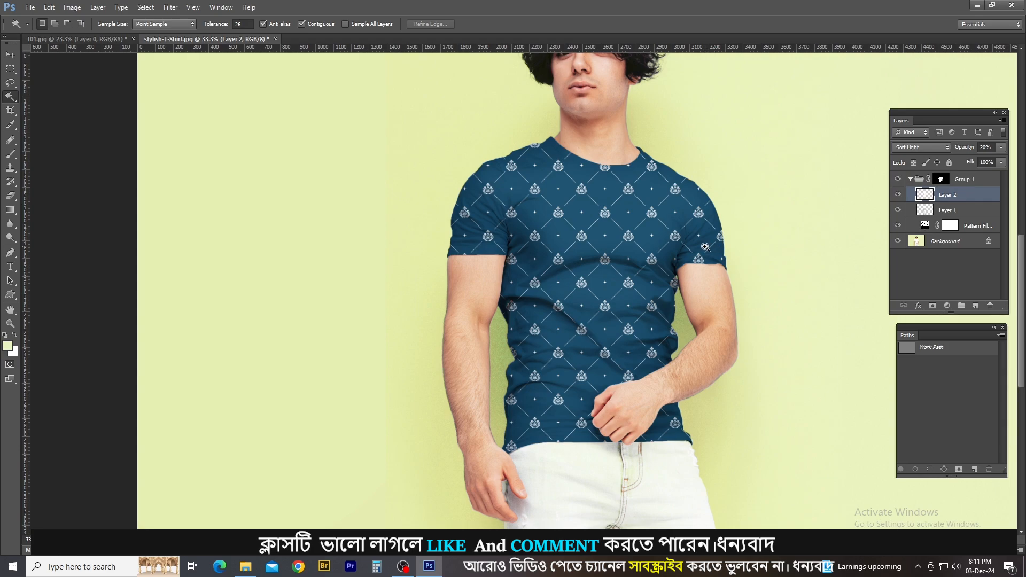
Inspect the shirt's folds and edges up close, comparing the photo with Group 1 hidden and shown.
left_click(705, 247, "ctrl")
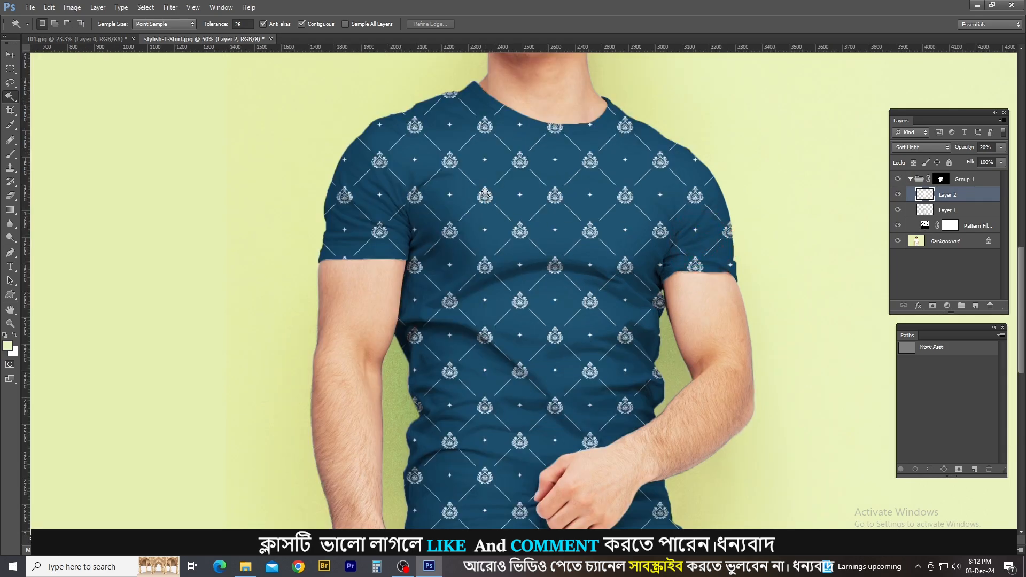
scroll(560, 346, "down", 3)
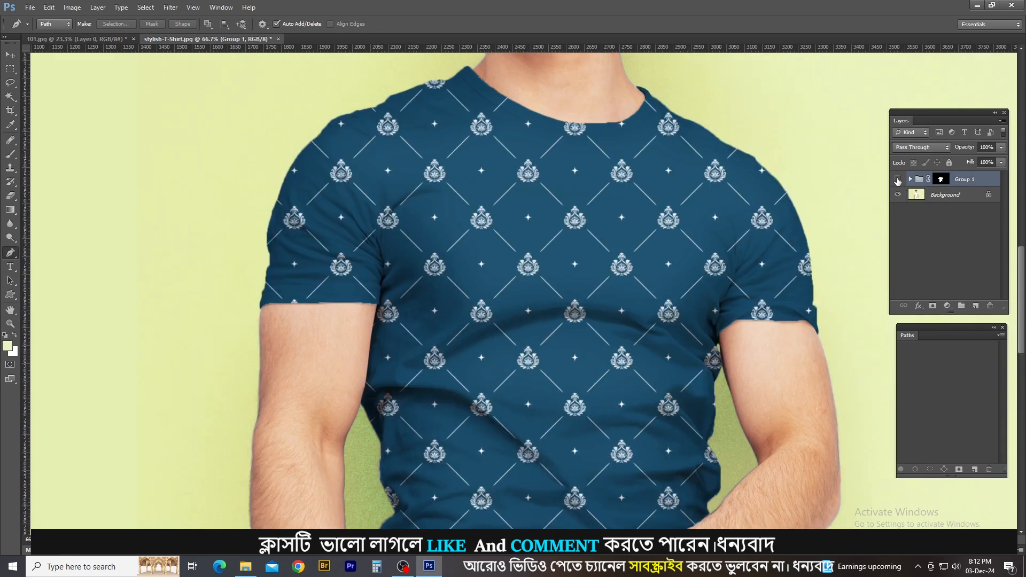
left_click(897, 180)
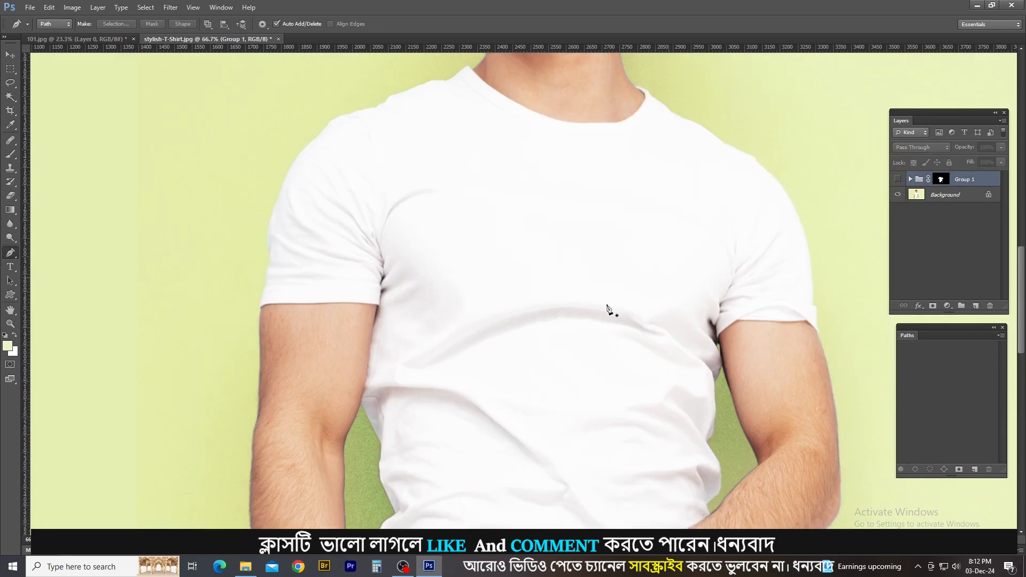
scroll(607, 309, "up", 3)
left_click(897, 179)
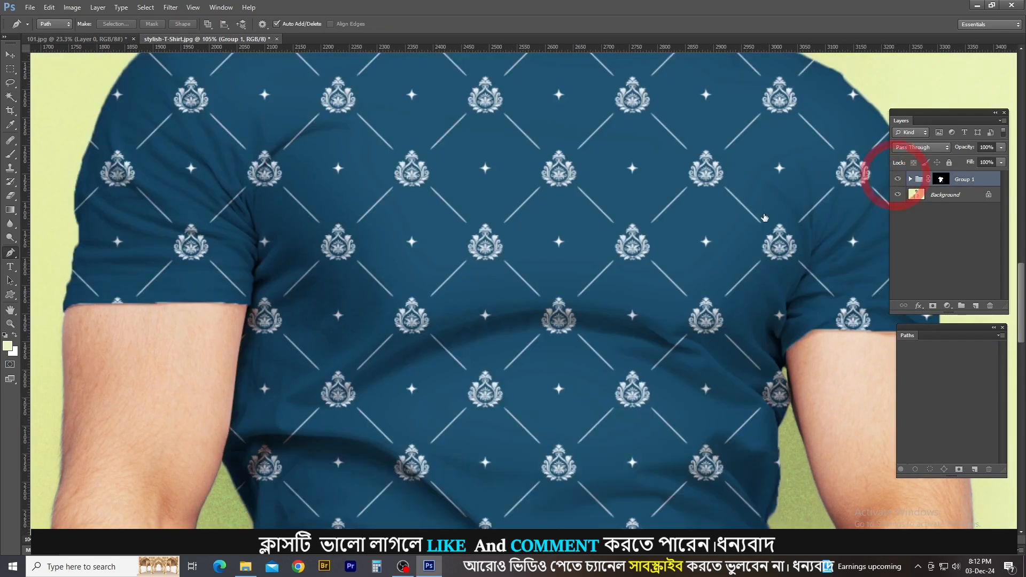
scroll(664, 259, "down", 3)
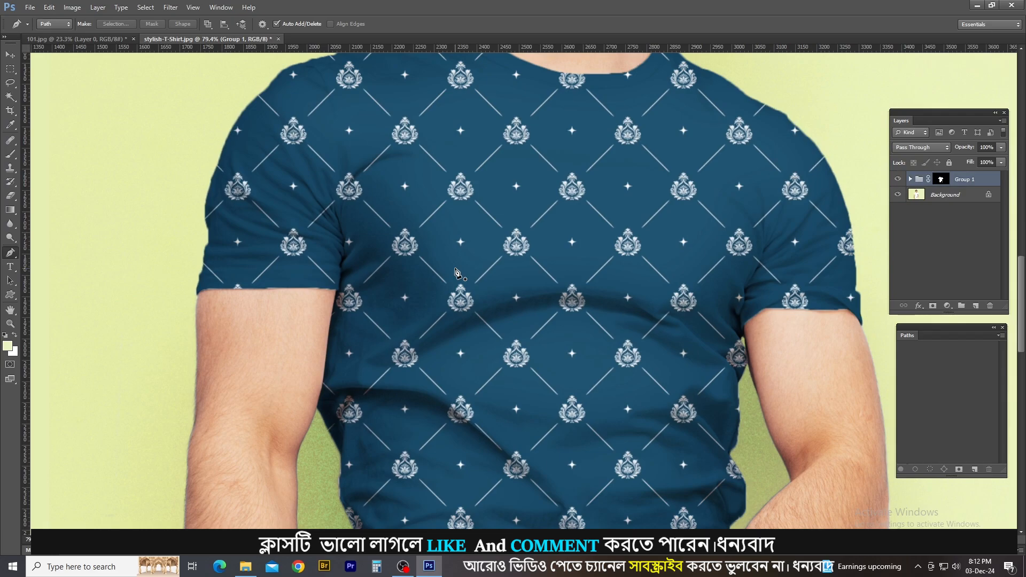
scroll(457, 273, "down", 5)
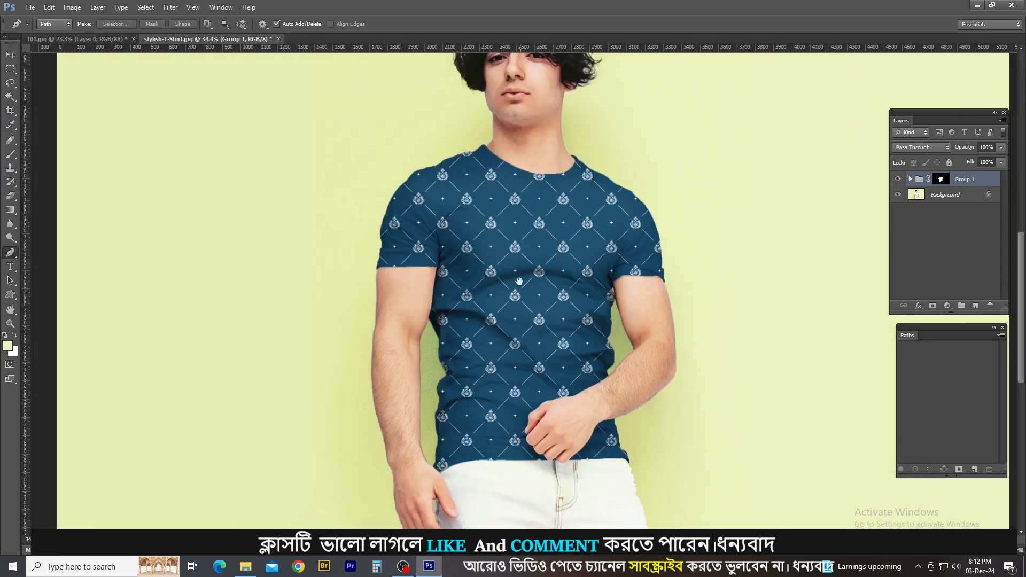
scroll(519, 267, "up", 3)
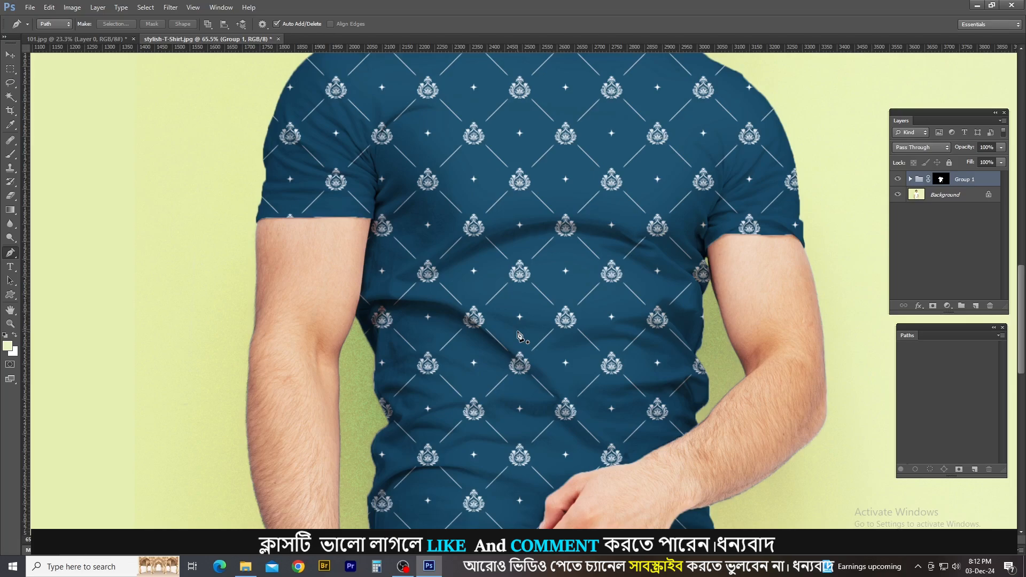
scroll(321, 243, "up", 4)
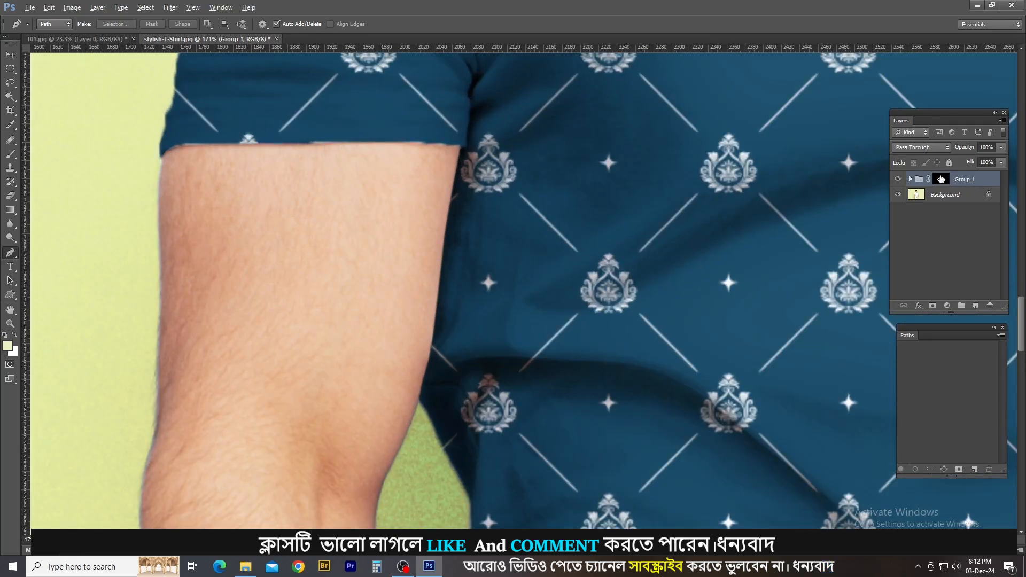
Hide Group 1 with its mask selected and trace a Pen path along the inner arm and the photo's left sleeve hem.
left_click(941, 179, "alt")
left_click(941, 179, "alt")
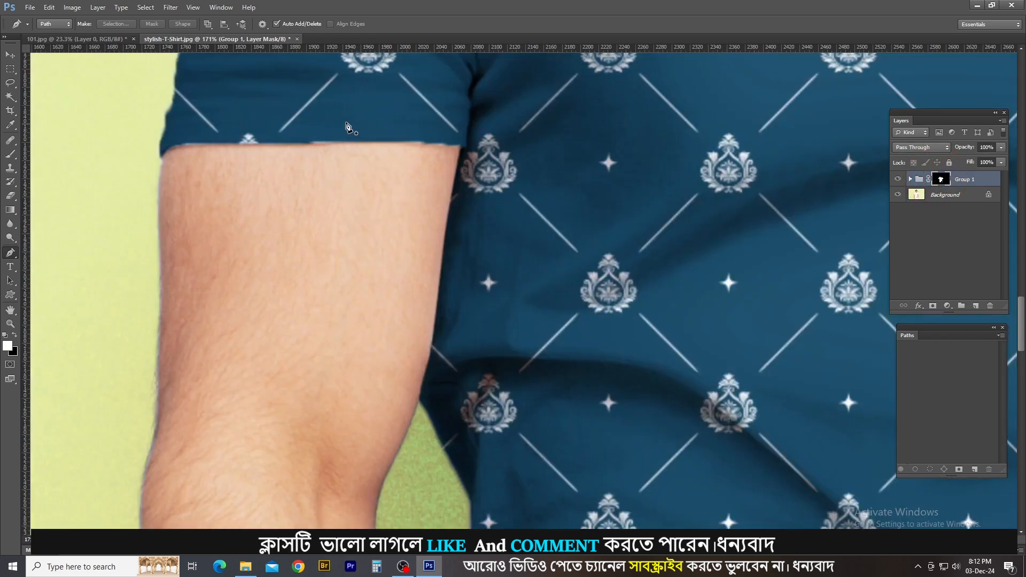
scroll(371, 155, "down", 4)
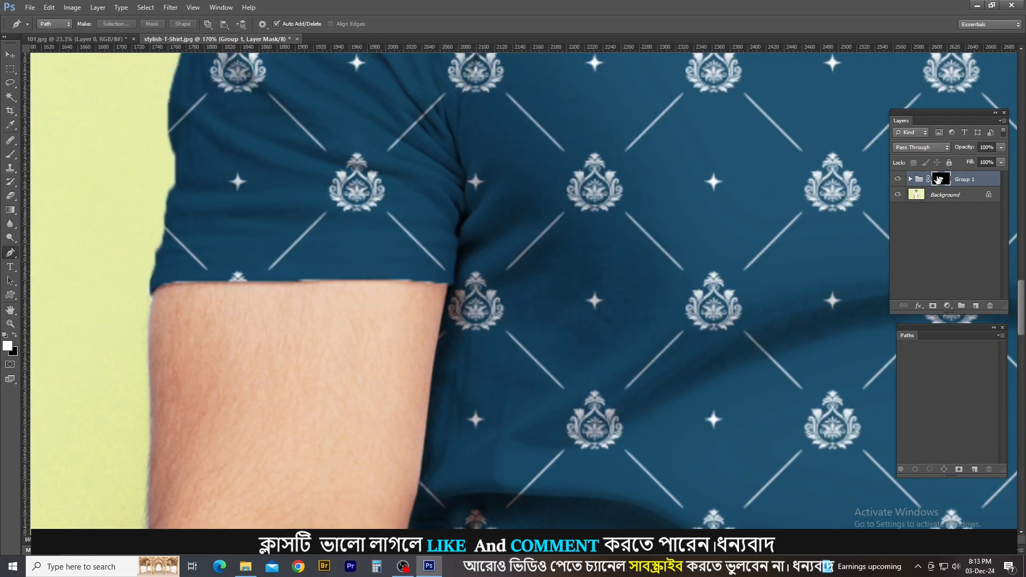
left_click(898, 179)
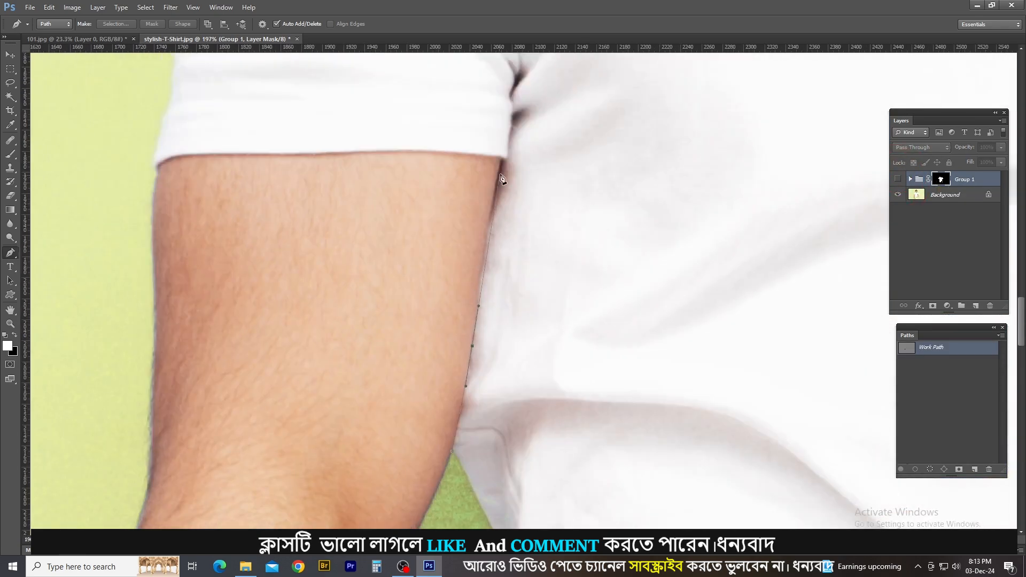
left_click(503, 159)
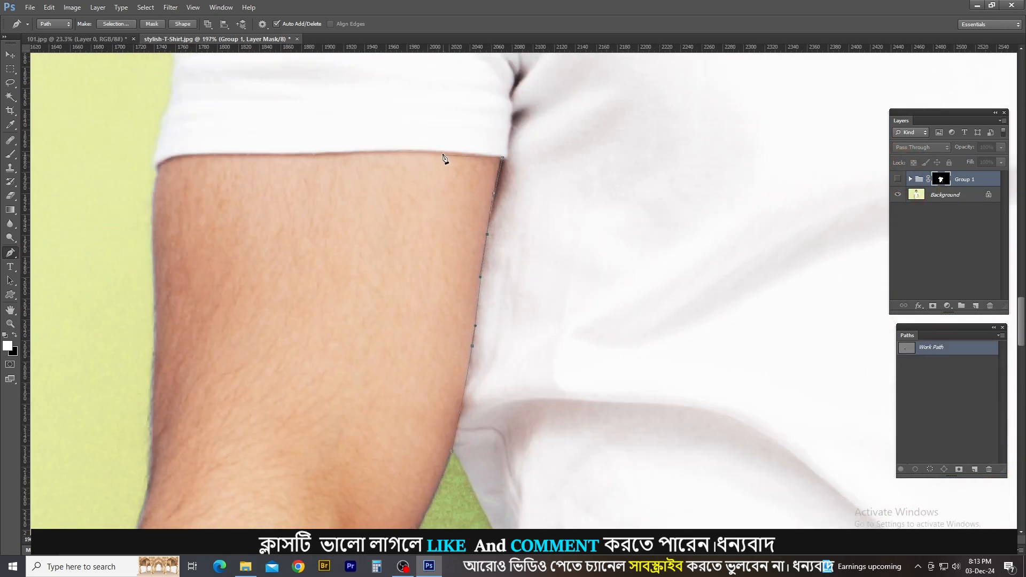
left_click_drag(440, 152, 387, 152)
left_click(302, 155)
left_click(153, 171)
Continue the path up the outer edge of the photo's left sleeve with curved anchor points.
left_click_drag(193, 156, 162, 122)
left_click_drag(166, 111, 228, 272)
left_click_drag(228, 271, 235, 244)
left_click_drag(241, 195, 247, 174)
left_click_drag(243, 155, 240, 140)
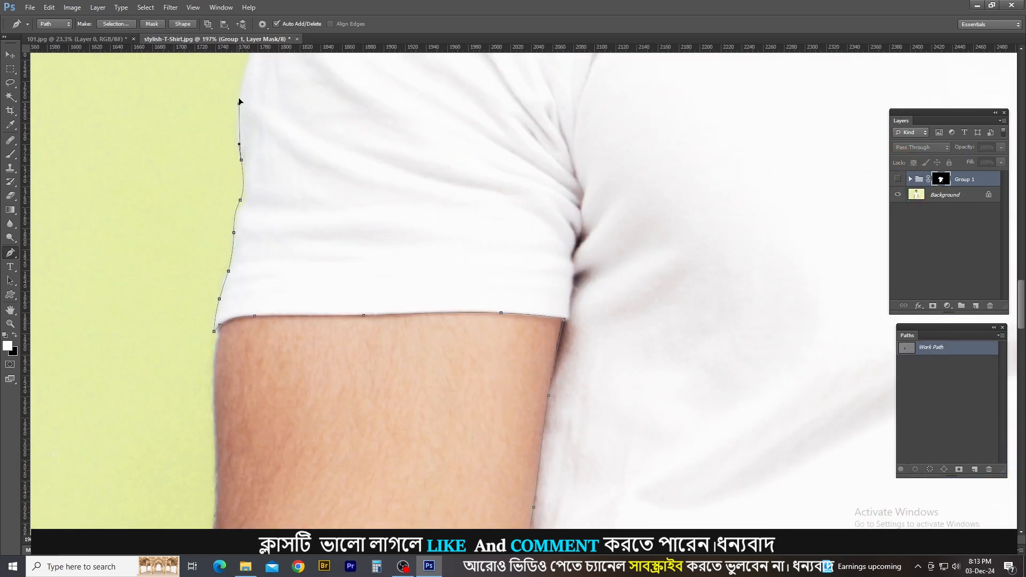
left_click_drag(239, 99, 241, 79)
left_click_drag(240, 80, 246, 324)
left_click_drag(282, 219, 309, 155)
left_click_drag(308, 156, 284, 226)
Extend the path over the photo's left shoulder up to the collar.
left_click_drag(328, 169, 388, 107)
left_click_drag(398, 96, 403, 90)
left_click_drag(422, 77, 433, 71)
left_click_drag(450, 81, 428, 201)
left_click_drag(444, 192, 471, 186)
left_click_drag(497, 183, 501, 182)
left_click_drag(601, 129, 613, 124)
left_click_drag(640, 114, 681, 100)
left_click_drag(705, 105, 713, 102)
left_click_drag(732, 90, 626, 235)
Trace the curved neckline where the collar meets the neck.
scroll(750, 75, "up", 1)
left_click_drag(686, 288, 615, 275)
left_click_drag(709, 308, 758, 328)
left_click_drag(693, 292, 506, 236)
left_click_drag(651, 292, 694, 298)
left_click_drag(758, 292, 858, 267)
left_click_drag(759, 269, 765, 248)
Continue the path around the far collar tip and down the photo's right shoulder.
left_click_drag(745, 236, 814, 273)
left_click(727, 222)
left_click(782, 254)
left_click_drag(830, 288, 837, 296)
left_click_drag(856, 310, 864, 313)
left_click_drag(679, 233, 689, 240)
left_click_drag(732, 270, 748, 277)
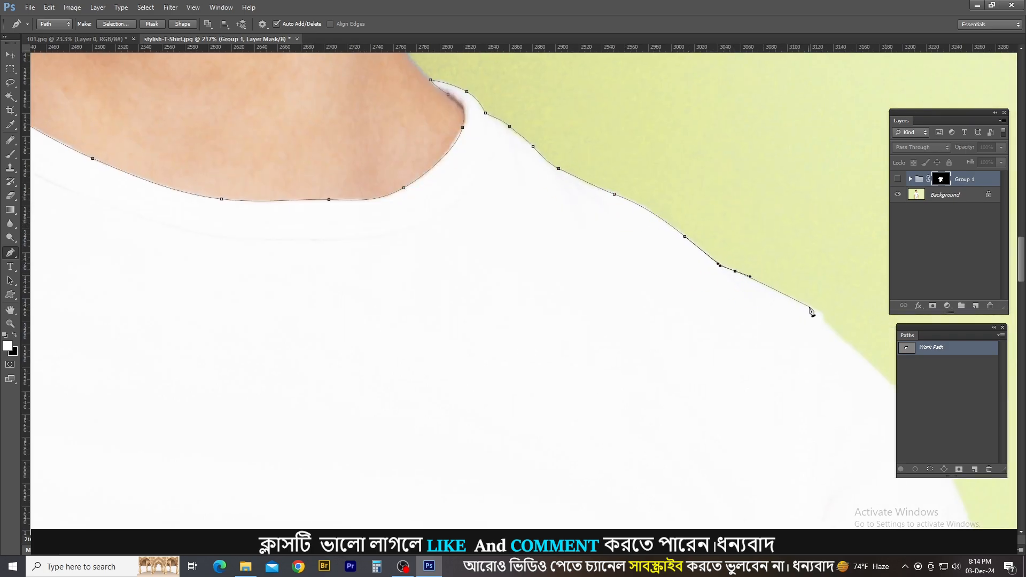
left_click_drag(805, 306, 814, 310)
left_click_drag(823, 315, 824, 322)
Trace the outer edge of the photo's right sleeve down to its hem corner.
left_click_drag(863, 361, 639, 204)
left_click_drag(696, 271, 737, 330)
left_click_drag(754, 361, 631, 104)
left_click_drag(656, 254, 665, 338)
left_click_drag(675, 413, 675, 421)
left_click_drag(676, 447, 678, 457)
left_click_drag(680, 470, 658, 447)
left_click(678, 478)
Carry the path along the photo's right sleeve hem to the armpit.
left_click(645, 433)
left_click(641, 428)
left_click_drag(536, 435, 466, 431)
left_click(351, 490)
left_click_drag(353, 494, 621, 316)
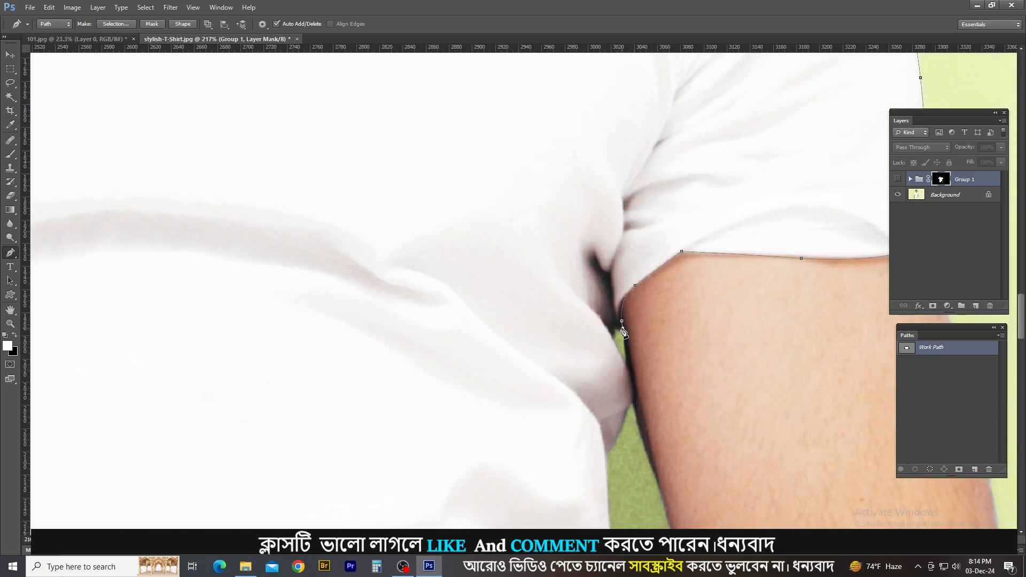
Trace from the armpit down the upper side of the shirt, along the green gap beside the arm.
left_click_drag(625, 362, 630, 375)
left_click(635, 396)
left_click(630, 406)
left_click(616, 437)
left_click_drag(608, 454, 605, 459)
left_click_drag(609, 466, 593, 127)
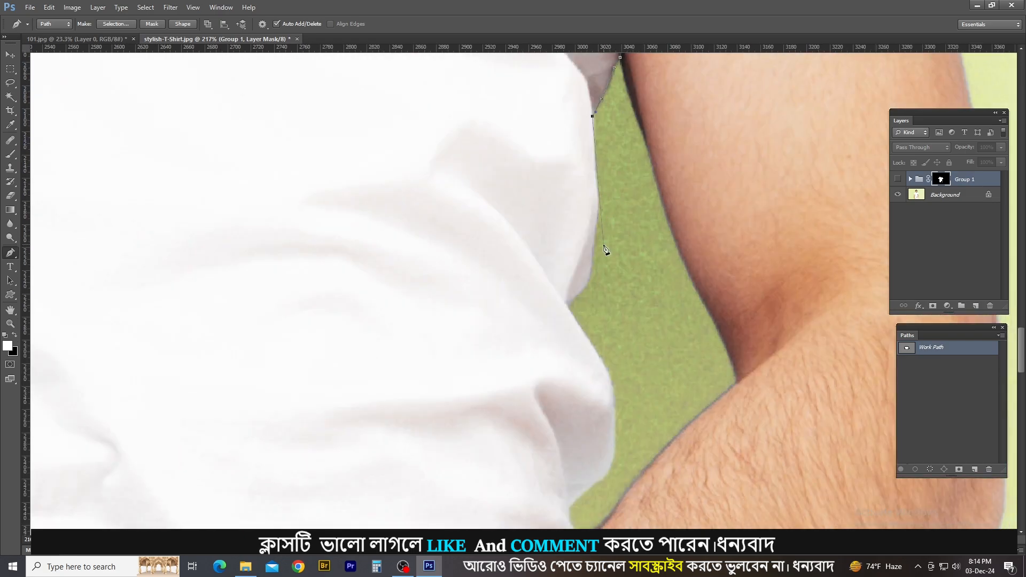
Outline the bulging side folds of the shirt down to where they meet the bent forearm.
left_click(567, 307)
left_click_drag(606, 368, 613, 383)
left_click_drag(620, 386, 597, 226)
left_click_drag(592, 289, 588, 308)
left_click_drag(573, 326, 565, 330)
left_click(544, 351)
left_click(556, 384)
Trace the shirt's border along the bent forearm and the back of the hand, undoing one misplaced anchor.
left_click_drag(517, 401, 499, 412)
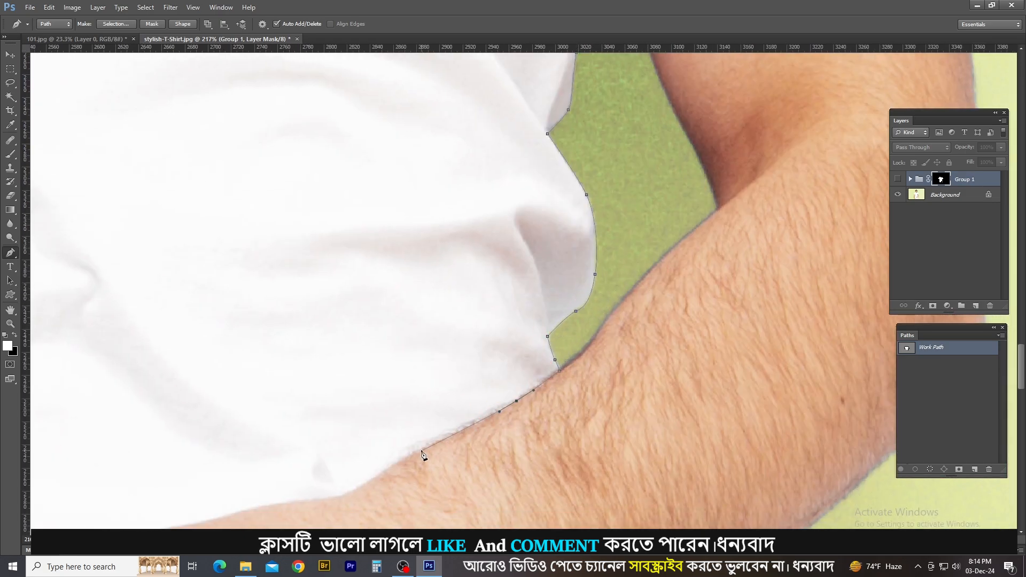
left_click_drag(419, 452, 383, 471)
left_click_drag(346, 494, 293, 503)
left_click_drag(287, 509, 616, 340)
key("ctrl+z")
left_click_drag(544, 349, 479, 364)
left_click_drag(452, 390, 442, 401)
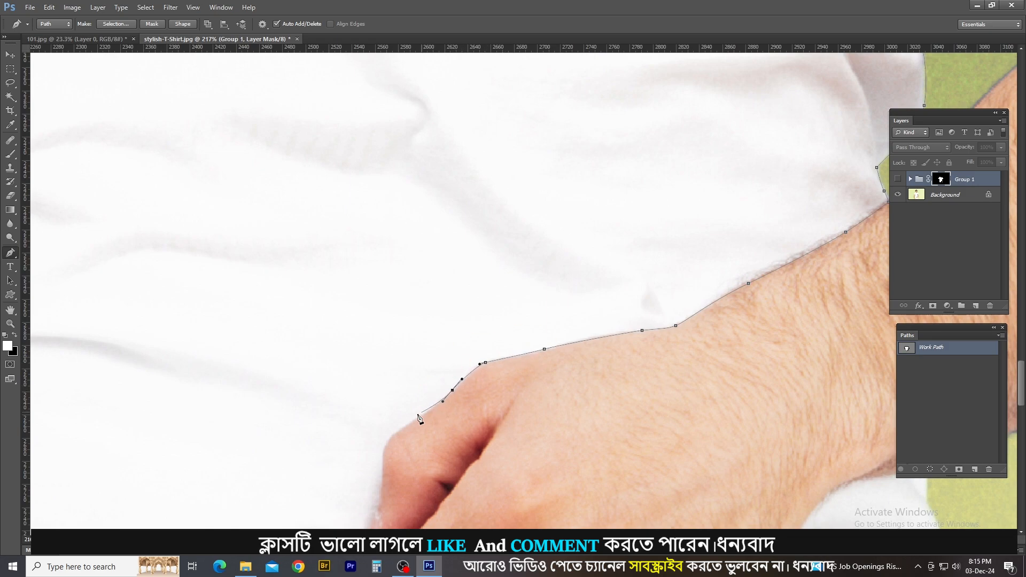
Outline the knuckles and fingertips resting on the shirt, down to the shirt's bottom hem.
left_click_drag(395, 434, 385, 439)
left_click_drag(381, 469, 466, 287)
left_click_drag(466, 289, 462, 297)
left_click_drag(448, 326, 465, 346)
left_click(470, 347)
left_click_drag(459, 387, 465, 403)
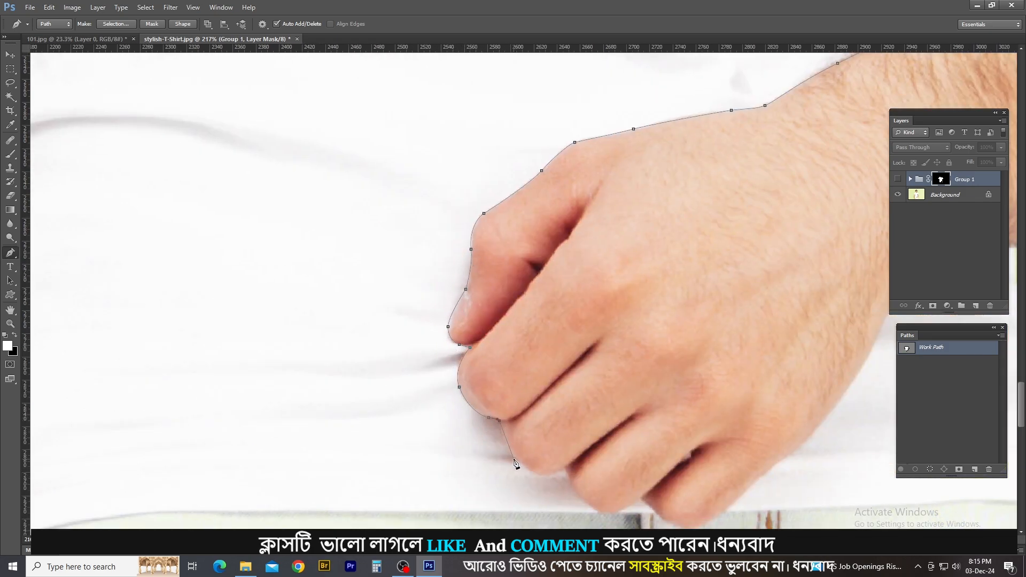
left_click_drag(515, 460, 524, 470)
left_click_drag(545, 475, 554, 475)
left_click(564, 469)
left_click_drag(579, 500, 591, 506)
left_click(594, 512)
Trace the bottom hem from the fingers to the hanging hand at the photo's left.
left_click_drag(374, 510, 341, 512)
left_click_drag(389, 484, 701, 358)
left_click_drag(444, 389, 391, 392)
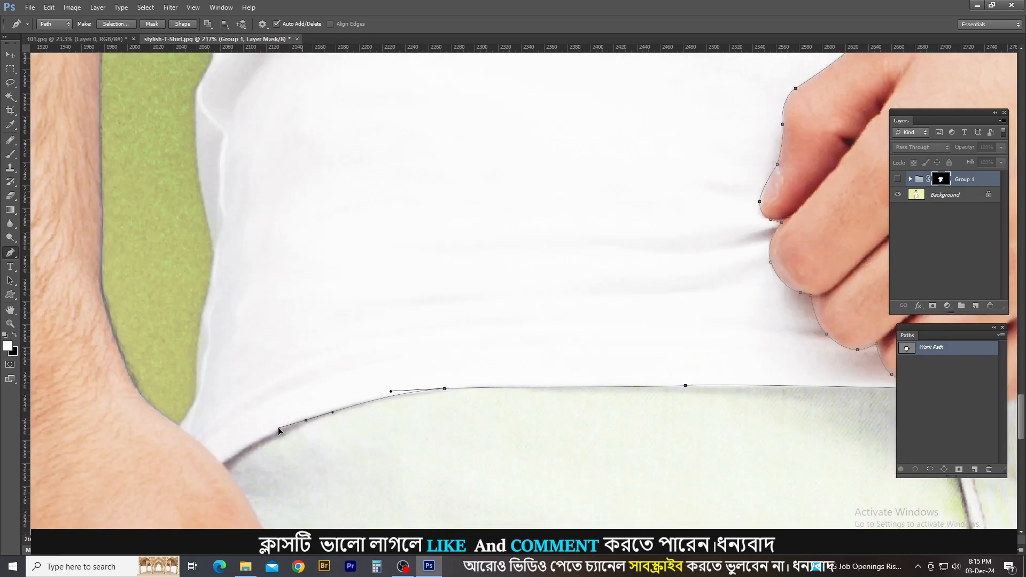
left_click(224, 463)
left_click_drag(202, 446, 187, 434)
left_click(181, 425)
Continue the path up the lower side of the shirt beside the hanging arm, following its folds.
left_click_drag(199, 352, 202, 321)
left_click(215, 246)
left_click_drag(195, 134, 212, 65)
left_click_drag(212, 65, 282, 335)
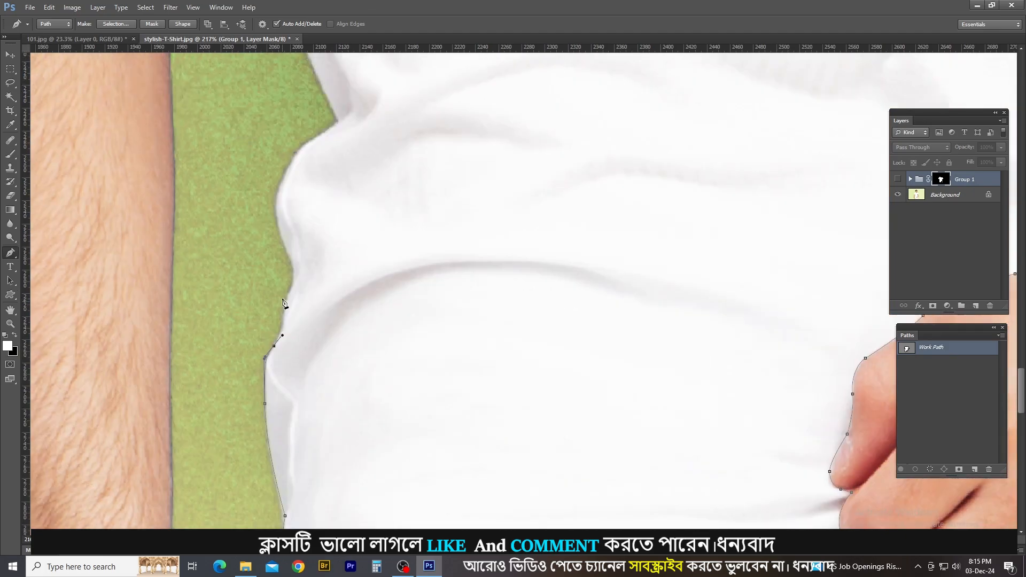
left_click_drag(287, 293, 291, 275)
left_click_drag(284, 243, 275, 207)
left_click_drag(286, 170, 322, 133)
Finish the upper side contour next to the hanging arm and close the main shirt path.
left_click(337, 123)
left_click_drag(337, 122, 398, 319)
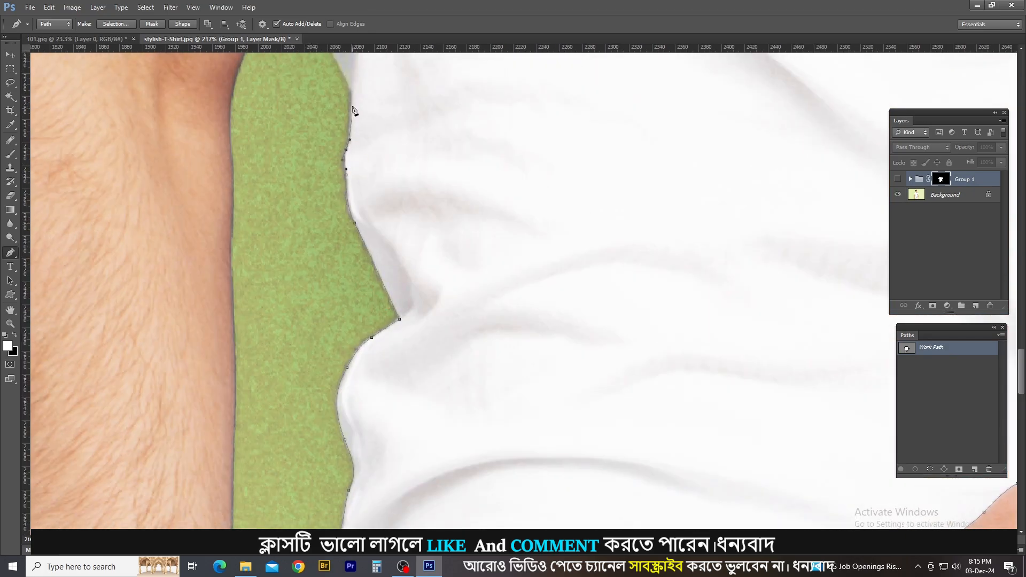
left_click(352, 93)
left_click_drag(351, 93, 408, 293)
left_click(352, 185)
scroll(397, 265, "down", 10)
Start a second subpath below the bent forearm, tracing the shirt's outer side down to the hem corner.
scroll(655, 387, "up", 10)
left_click(611, 326)
left_click(612, 357)
left_click_drag(626, 395, 635, 460)
left_click(639, 485)
left_click_drag(673, 508, 663, 354)
left_click(667, 369)
left_click_drag(674, 388, 641, 375)
left_click(669, 407)
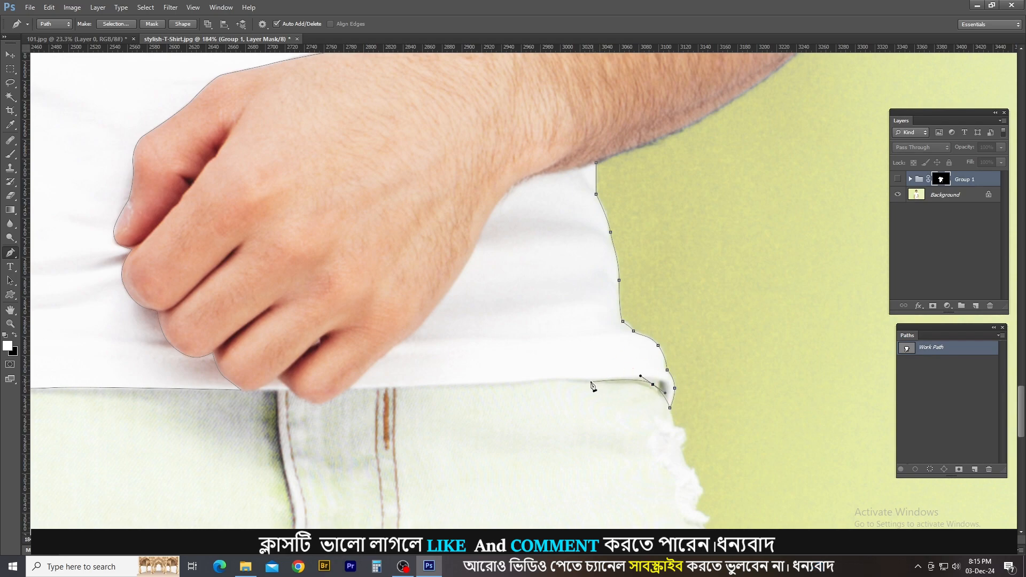
Trace the remaining hem back to the hand and close the subpath along the hand and wrist.
left_click_drag(545, 381, 498, 383)
left_click_drag(447, 386, 426, 385)
left_click(347, 390)
left_click_drag(392, 348, 402, 341)
left_click_drag(423, 320, 489, 217)
left_click_drag(526, 178, 538, 174)
left_click(596, 162)
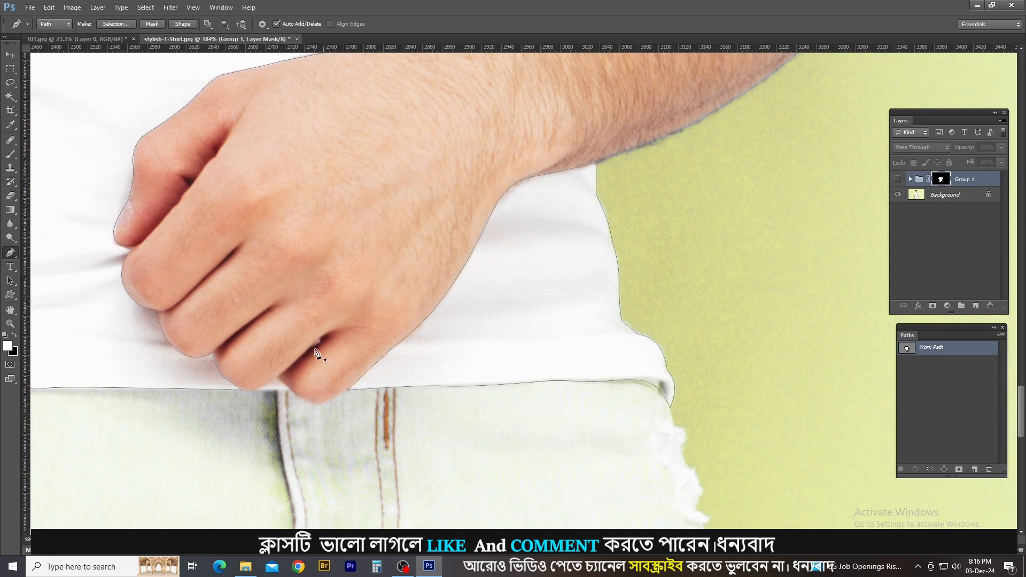
Outline the small triangular shirt gap between the fingertips at the hem as a closed subpath.
left_click(276, 378)
left_click(288, 390)
left_click(259, 389)
left_click(276, 378)
key("ctrl+0")
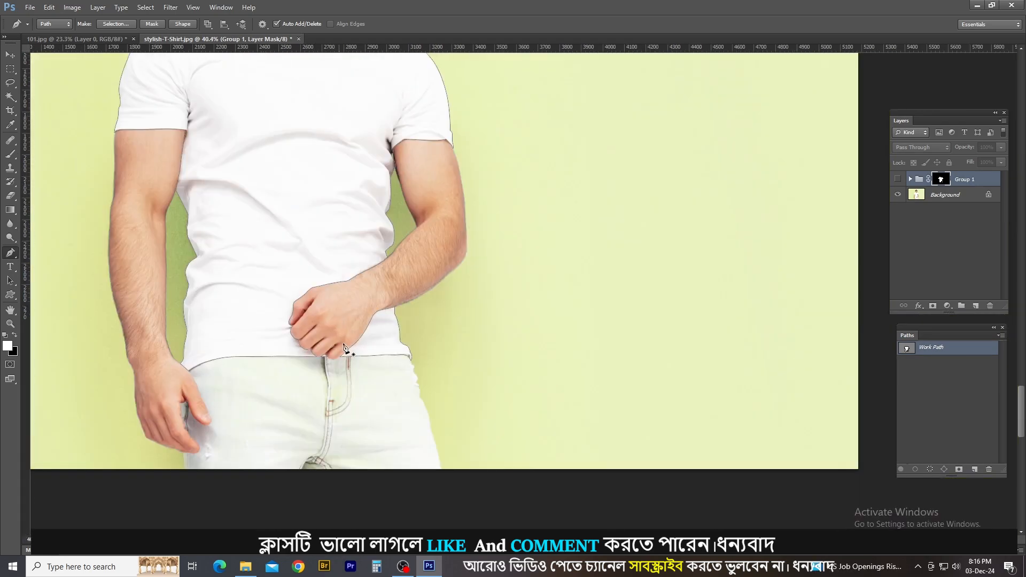
Convert the shirt path into a selection and feather it by 0.5 pixels.
key("ctrl+Return")
key("shift+F6")
type("0.5")
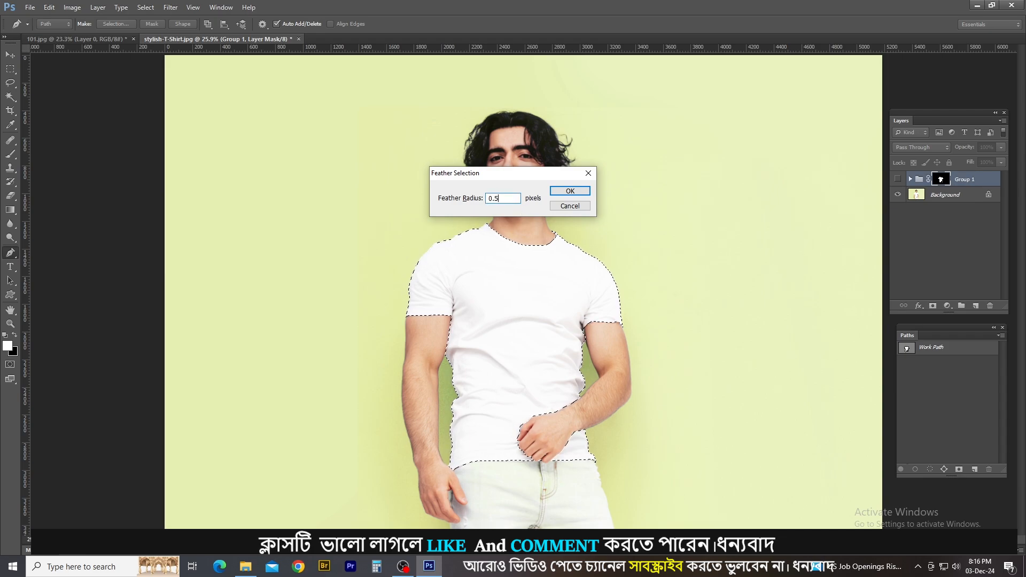
key("Return")
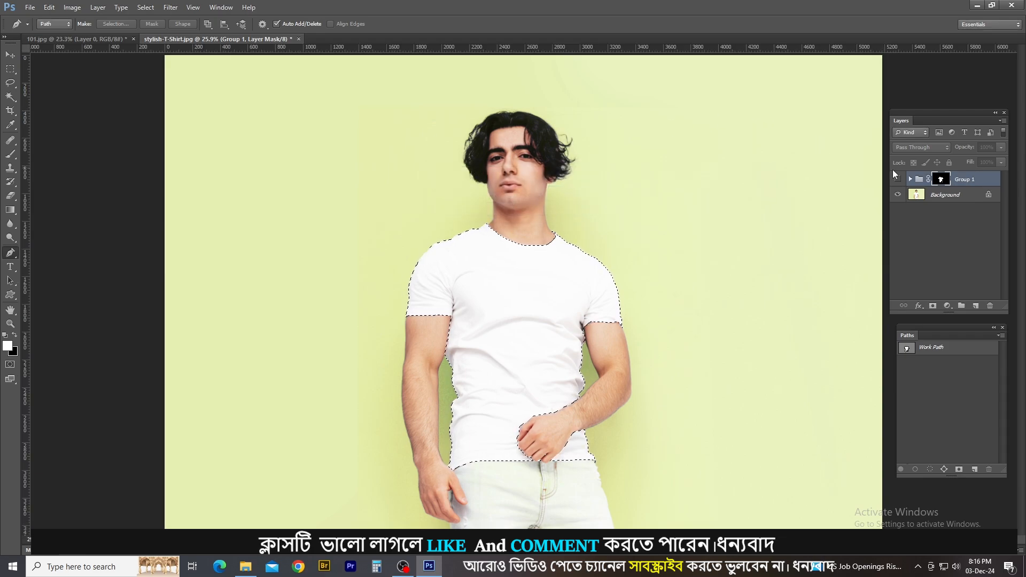
Show Group 1, delete its old layer mask and add a new mask from the shirt selection.
left_click(897, 178)
right_click(941, 179)
left_click(959, 200)
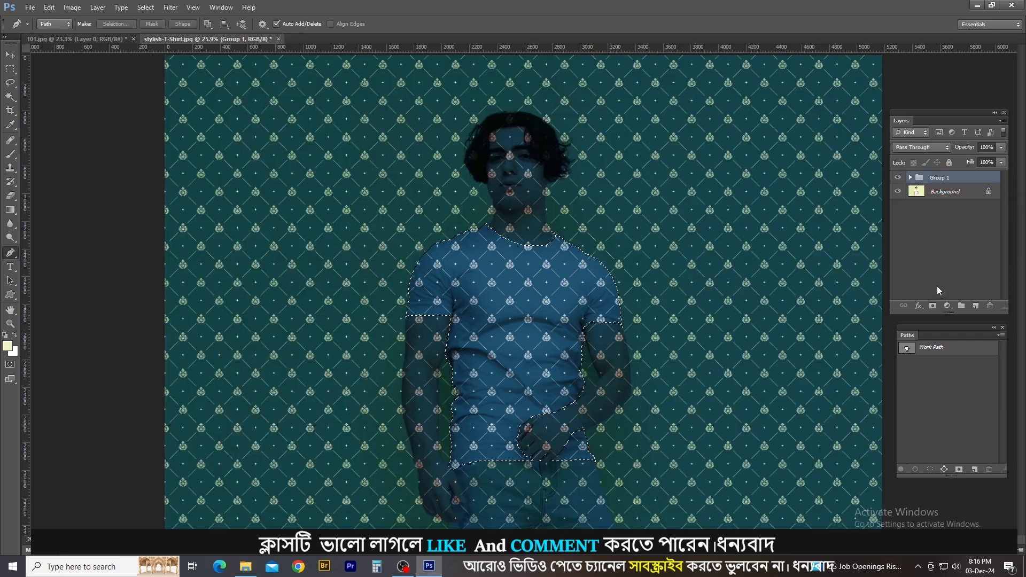
left_click(932, 306)
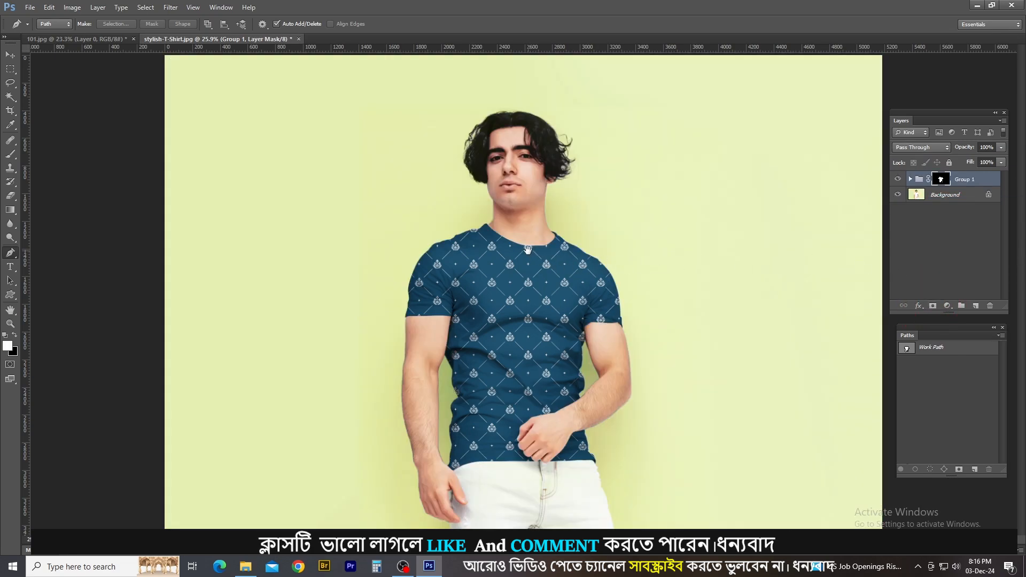
Examine the new mask's edges along the shoulders, neckline and sleeves at close range.
left_click(586, 252, "ctrl")
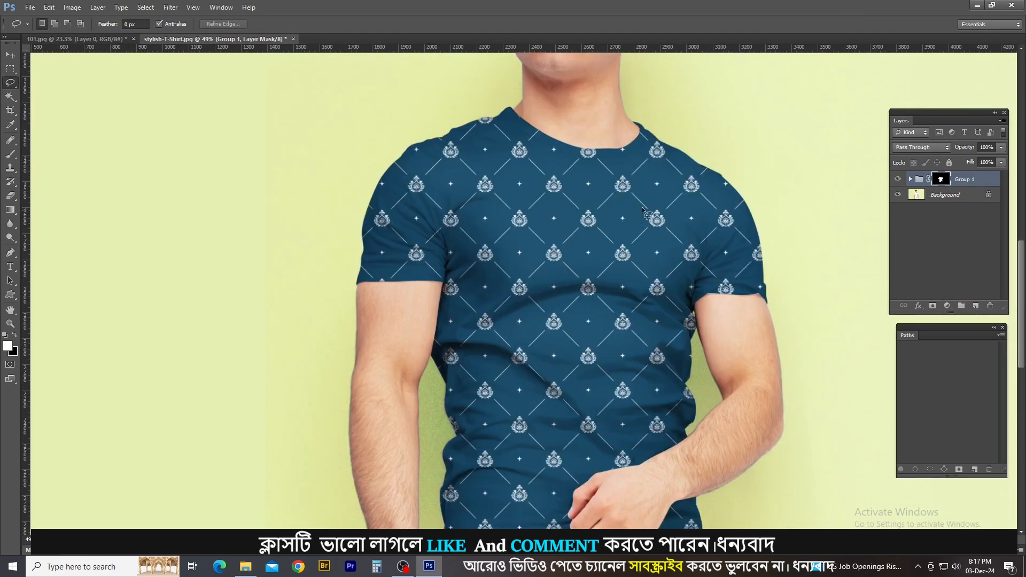
scroll(656, 184, "up", 3)
scroll(684, 209, "up", 2)
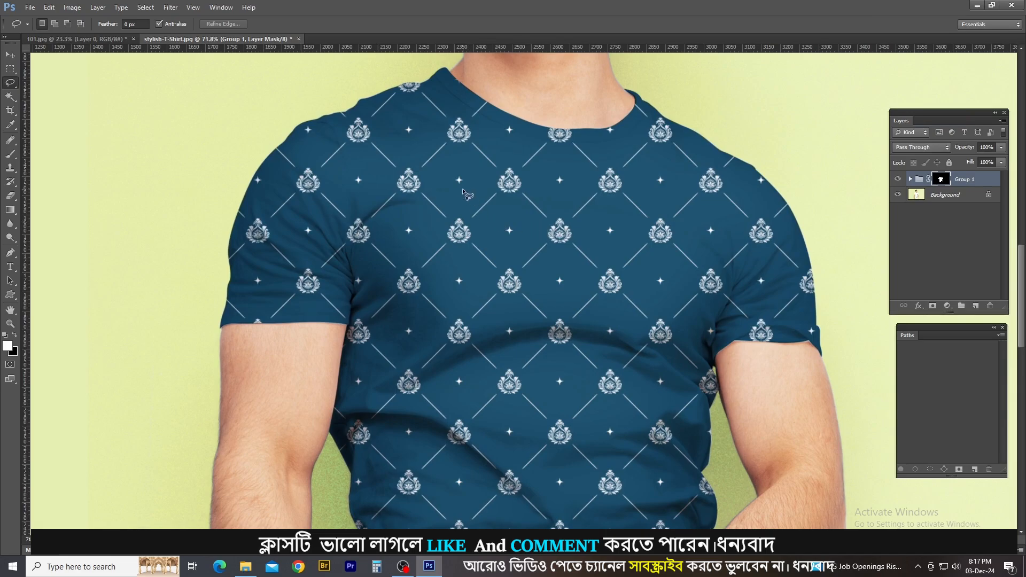
scroll(452, 163, "up", 3)
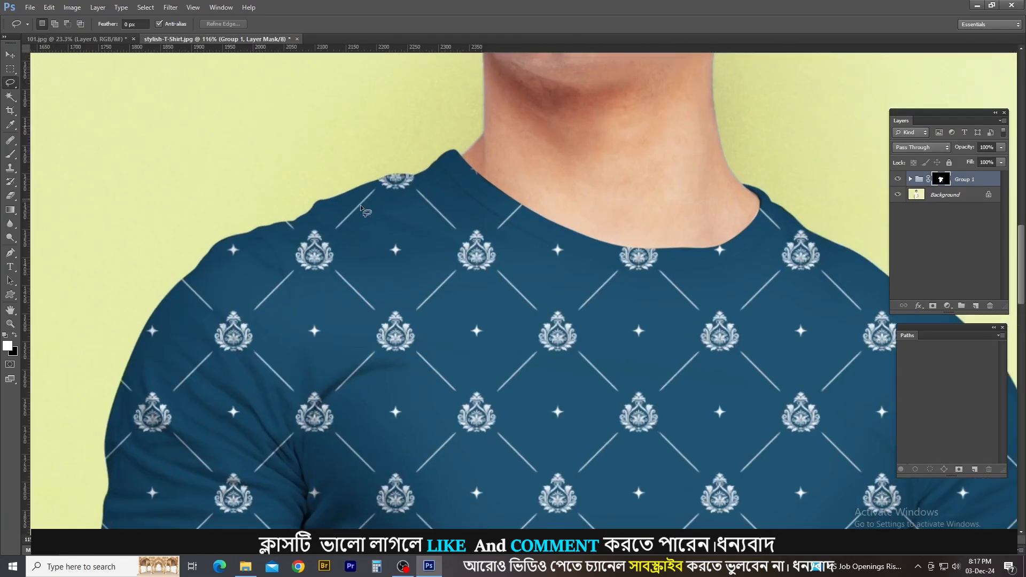
scroll(293, 225, "down", 1)
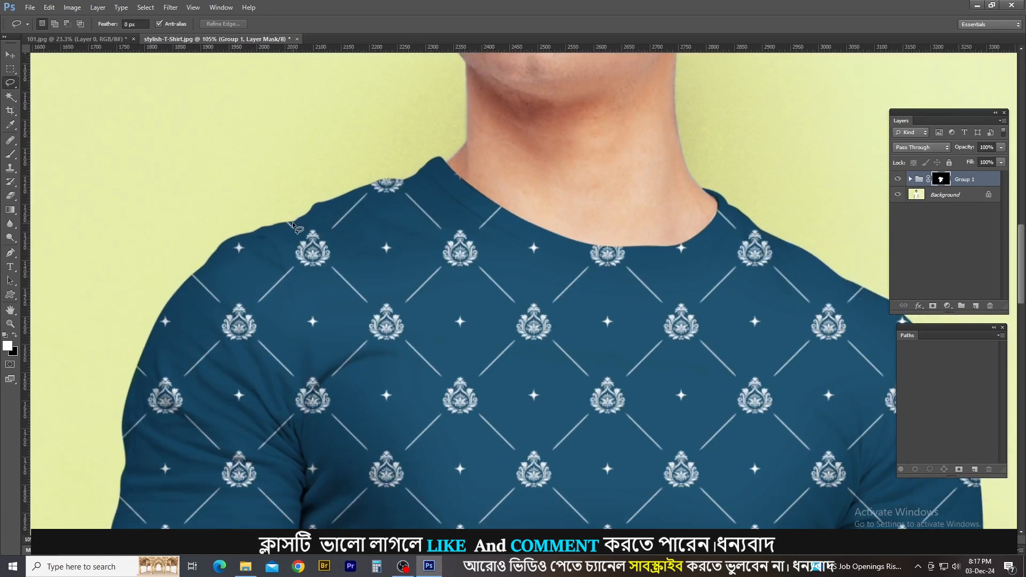
left_click_drag(573, 274, 389, 179)
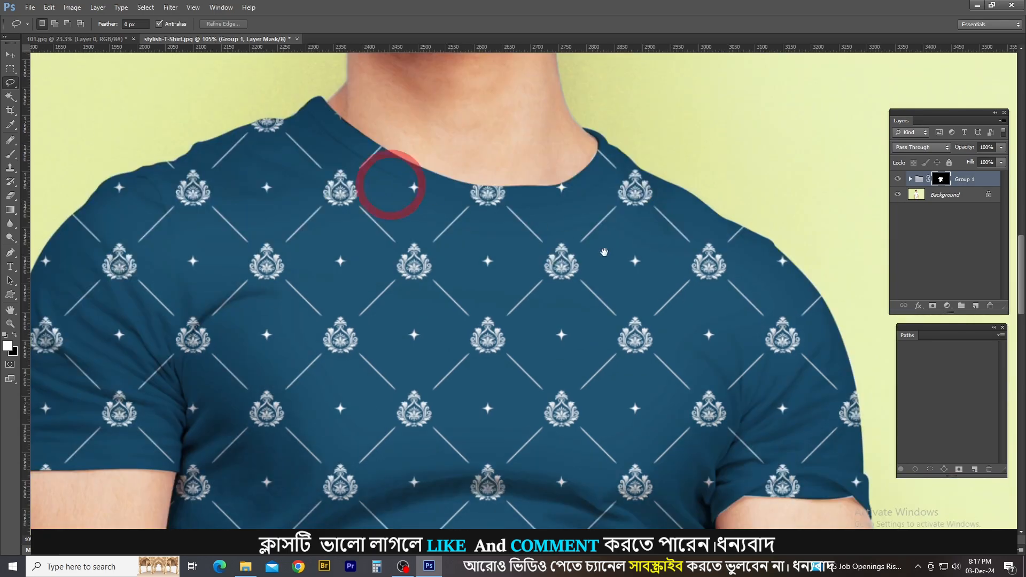
scroll(614, 236, "down", 4)
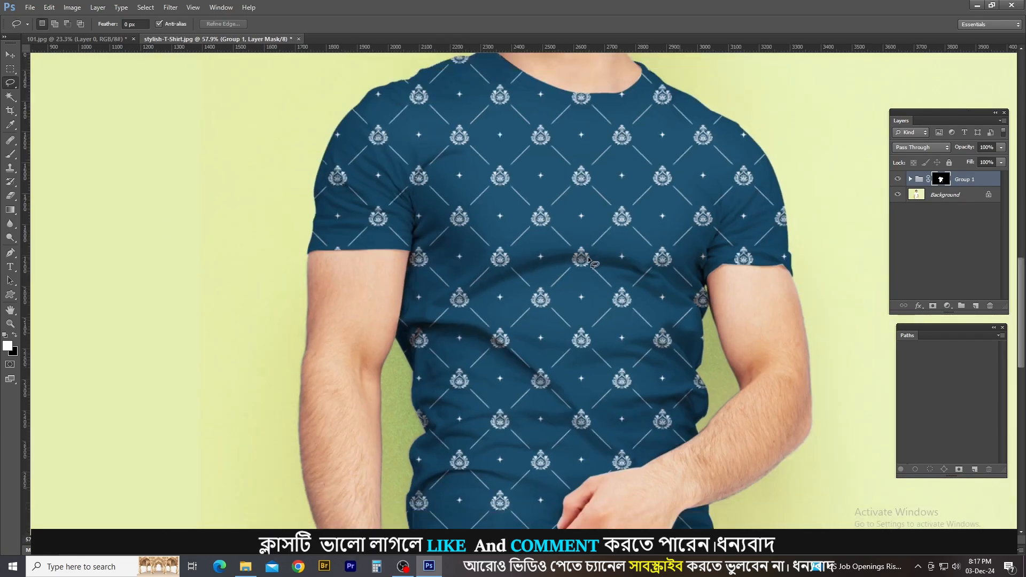
mouse_move(545, 221)
left_mouse_down()
mouse_move(614, 229)
mouse_move(481, 361)
mouse_move(525, 224)
mouse_move(599, 196)
mouse_move(696, 299)
mouse_move(465, 307)
mouse_move(482, 251)
left_mouse_up()
key("ctrl+d")
scroll(524, 260, "up", 2)
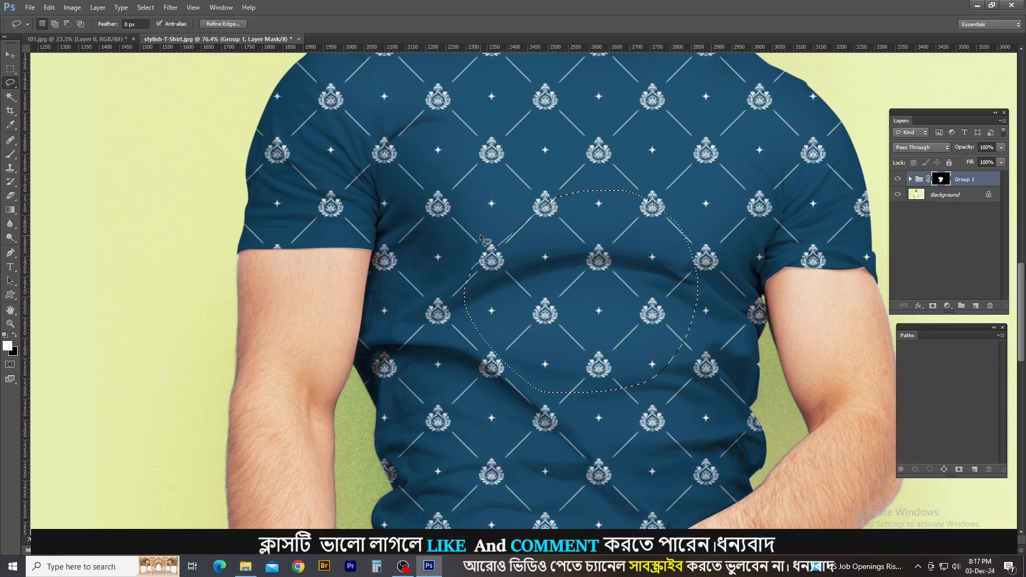
scroll(477, 183, "down", 1)
scroll(477, 183, "down", 2)
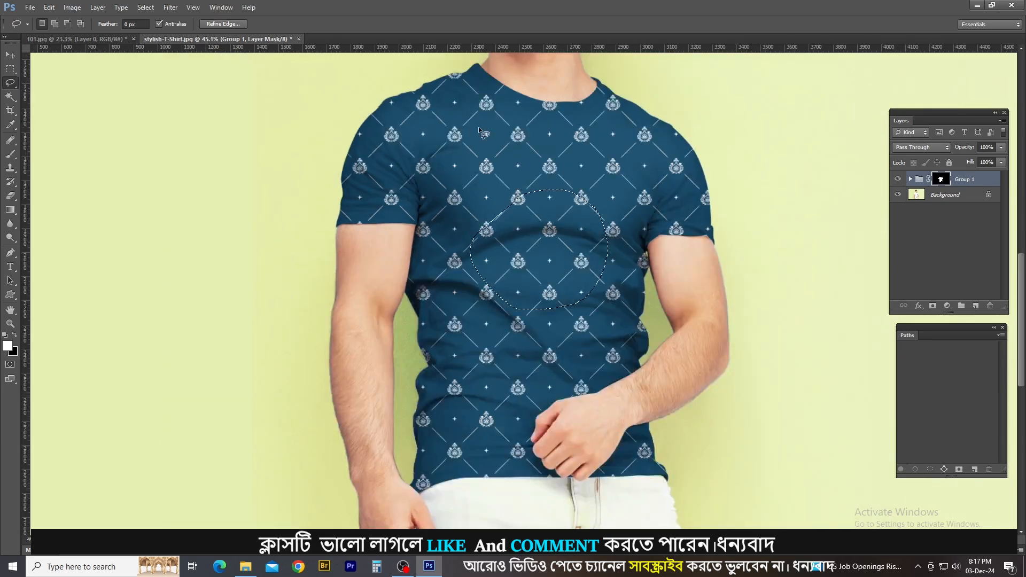
mouse_move(477, 114)
left_mouse_down()
mouse_move(614, 211)
mouse_move(455, 143)
left_mouse_up()
mouse_move(515, 267)
left_mouse_down()
mouse_move(551, 316)
mouse_move(536, 261)
left_mouse_up()
key("ctrl+d")
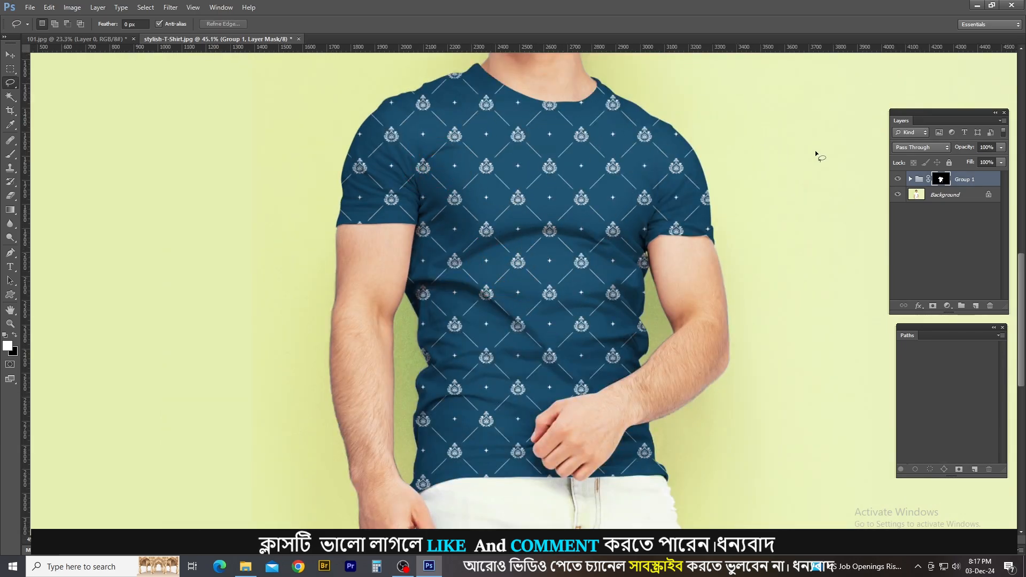
Compare the shirt with and without the pattern by hiding Group 1 and showing it again.
left_click(897, 179)
scroll(521, 227, "up", 1)
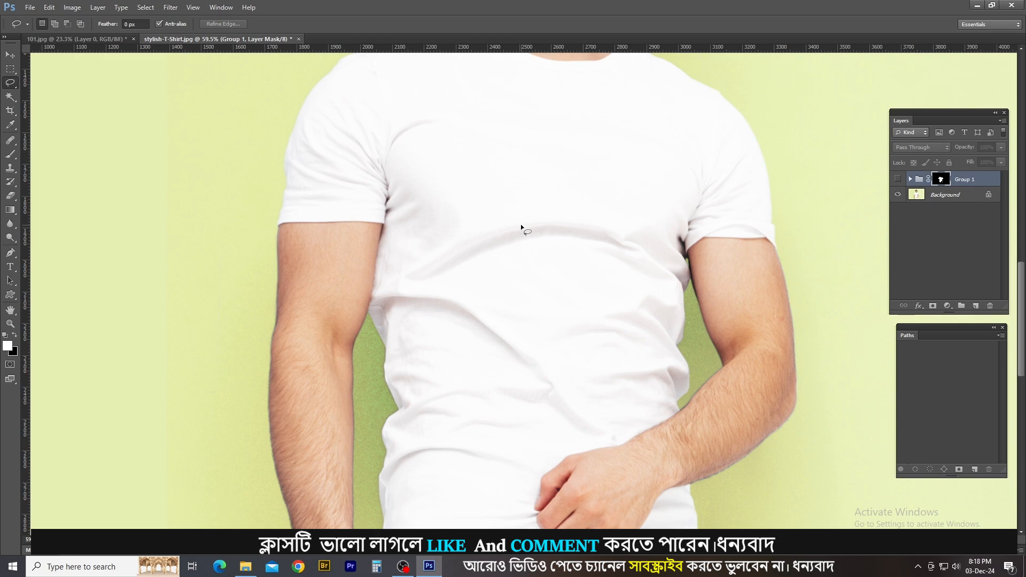
left_click(899, 180)
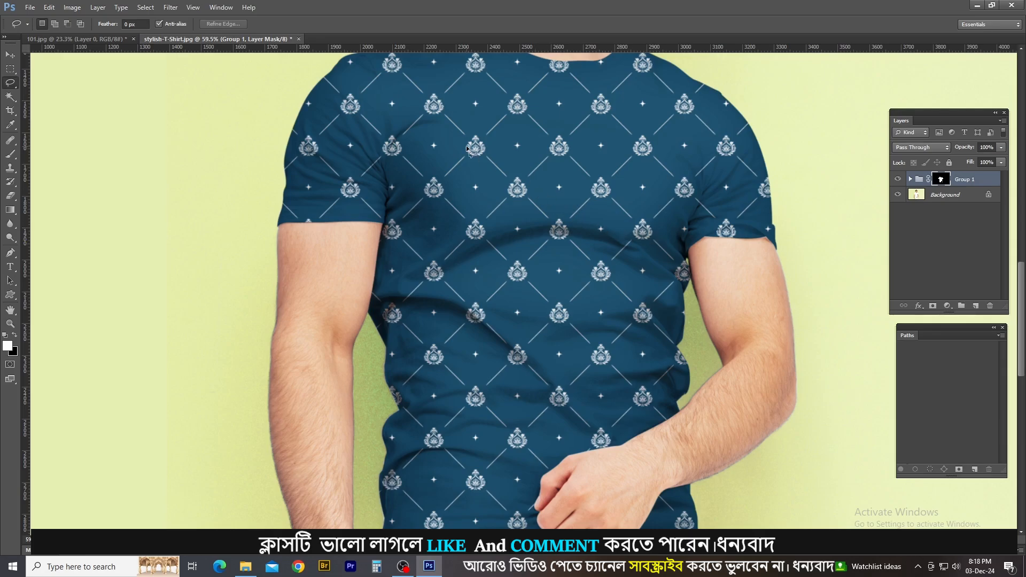
scroll(470, 134, "down", 3)
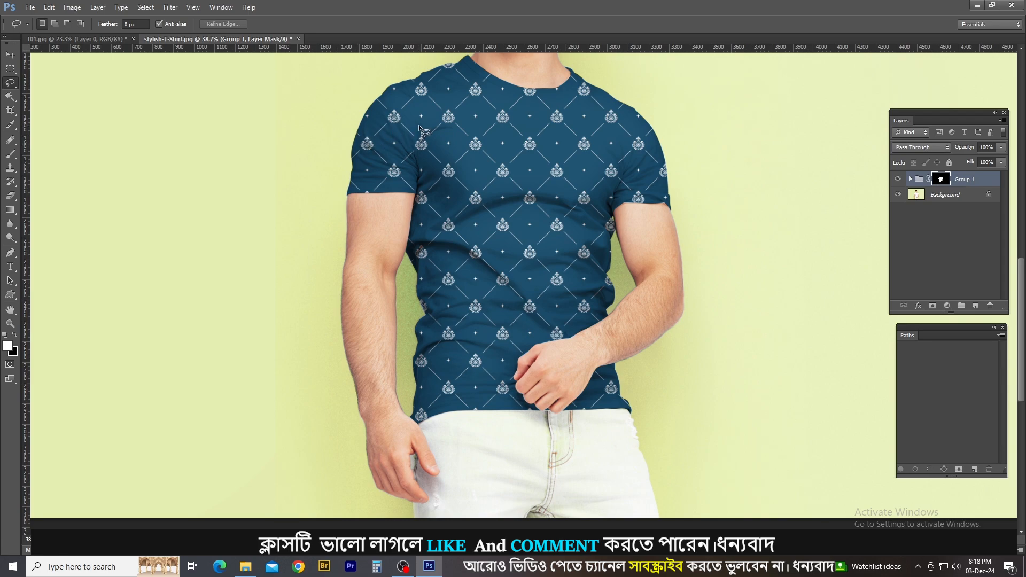
Draw a loose freehand Lasso selection around the shirt's chest, from below the neckline down to the middle of the torso.
mouse_move(429, 96)
left_mouse_down()
mouse_move(585, 124)
mouse_move(555, 285)
mouse_move(442, 176)
mouse_move(443, 156)
left_mouse_up()
key("ctrl+d")
mouse_move(438, 94)
left_mouse_down()
mouse_move(605, 112)
mouse_move(613, 163)
mouse_move(590, 240)
mouse_move(563, 293)
mouse_move(522, 318)
mouse_move(478, 313)
mouse_move(440, 232)
mouse_move(404, 107)
mouse_move(447, 91)
left_mouse_up()
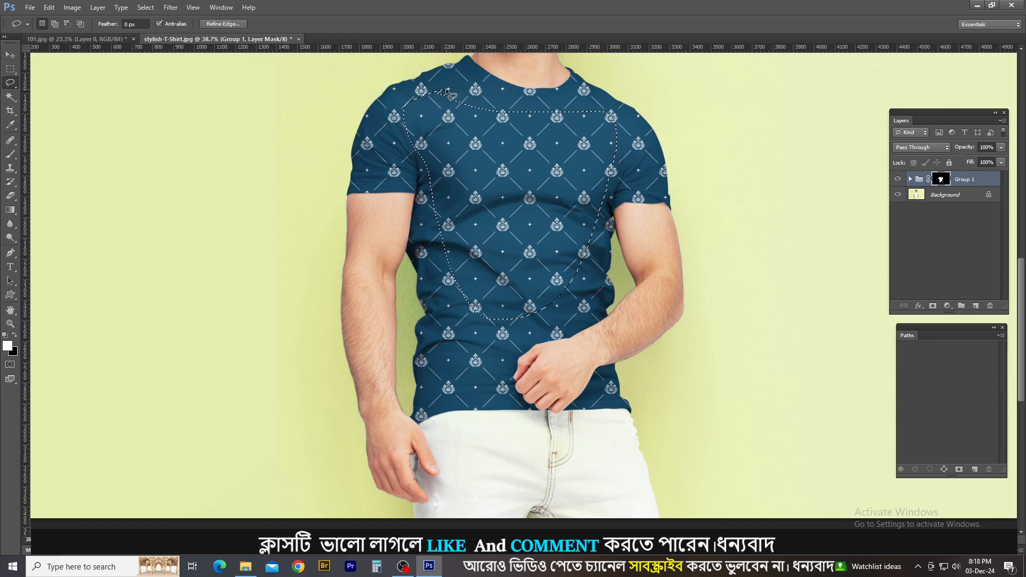